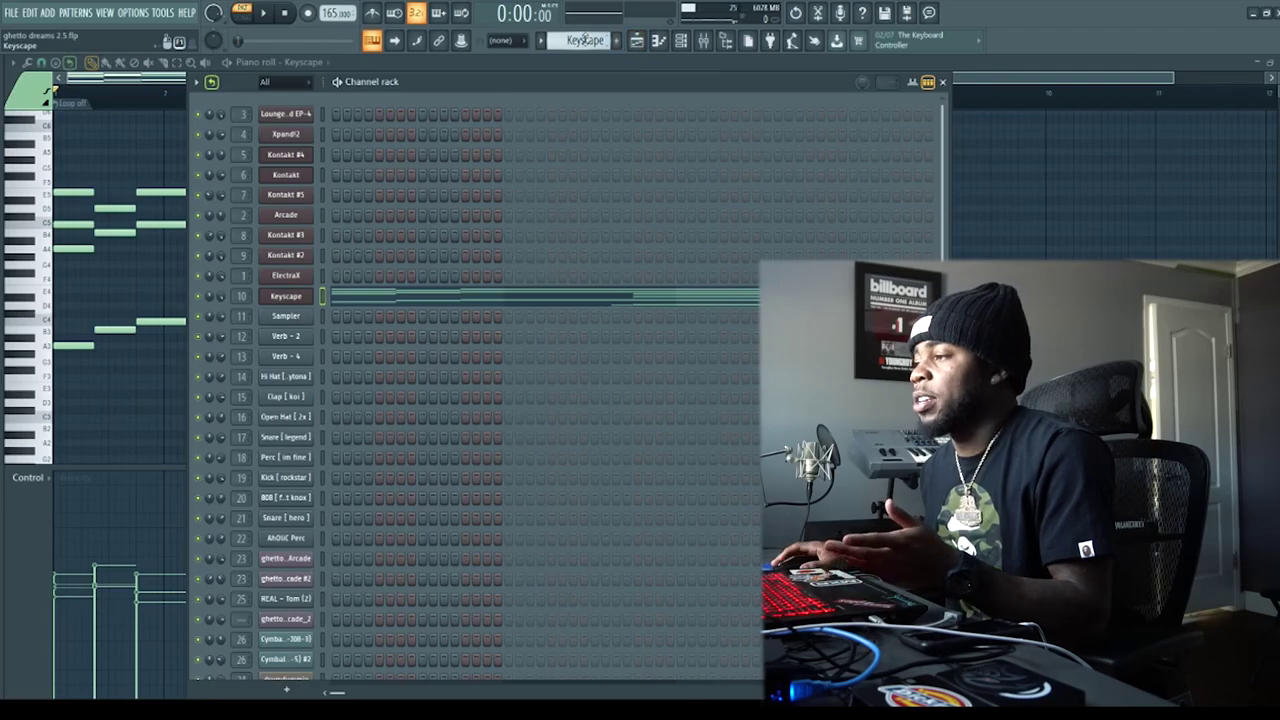
# Step: Unmute Track 6 in the playlist, play the arrangement and view the Kontakt #2 clip's notes in the piano roll
pyautogui.click(636, 40)
pyautogui.click(657, 41)
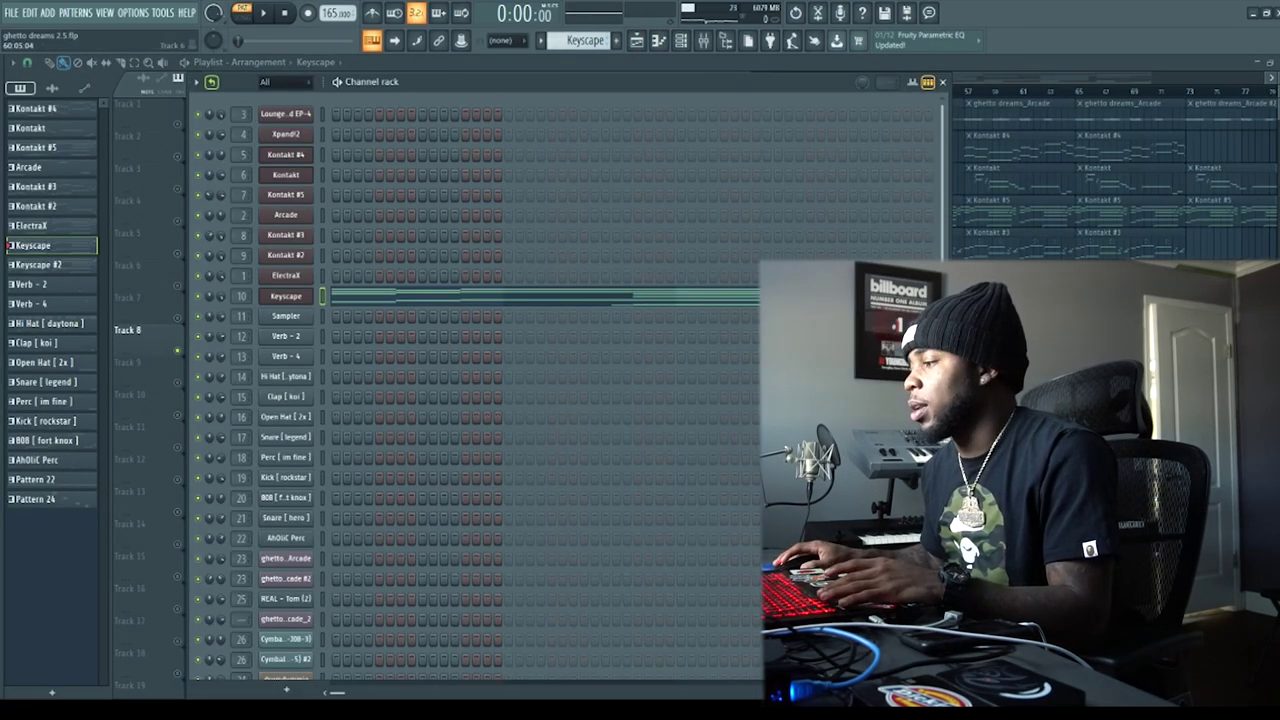
pyautogui.press('F6')
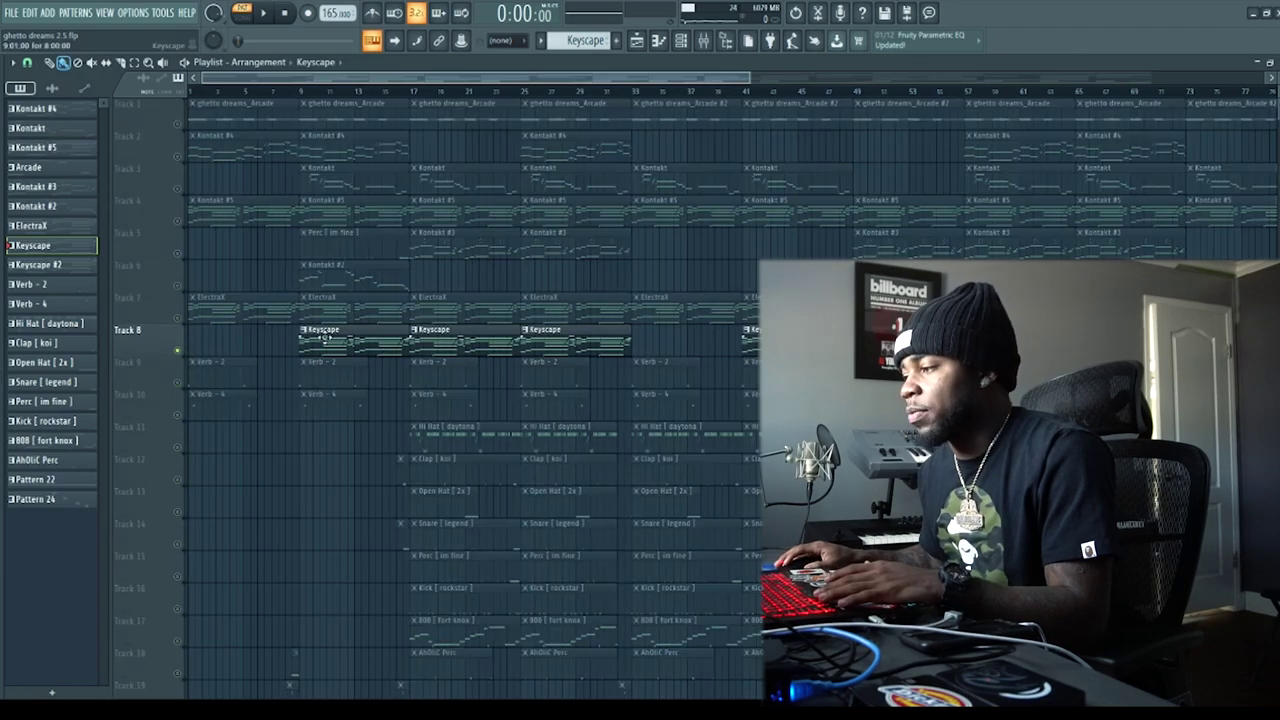
pyautogui.press('space')
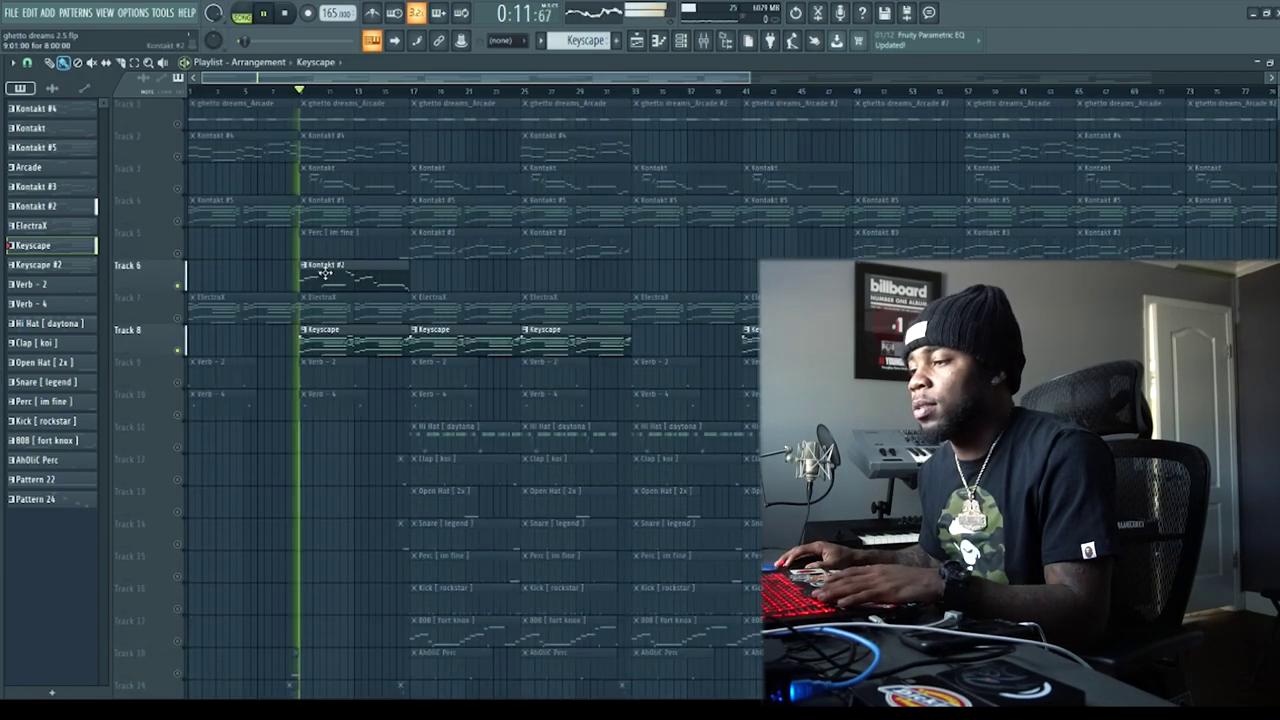
pyautogui.doubleClick(326, 273)
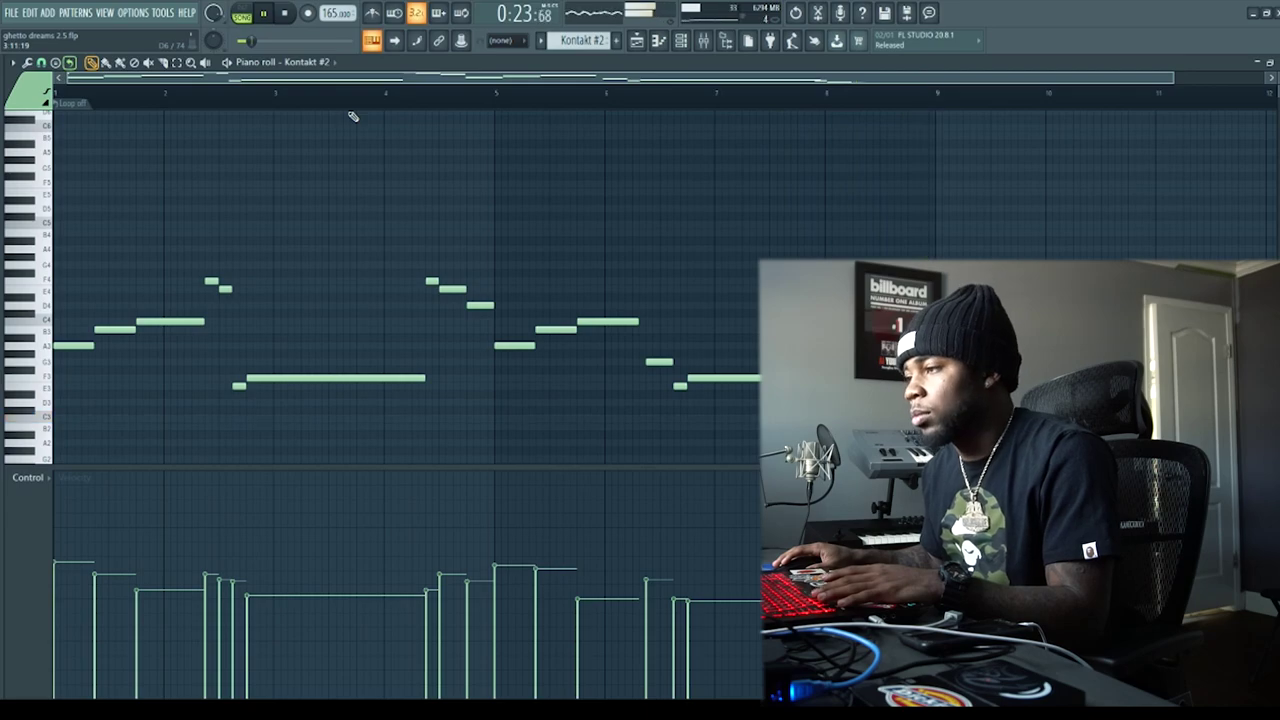
pyautogui.press('space')
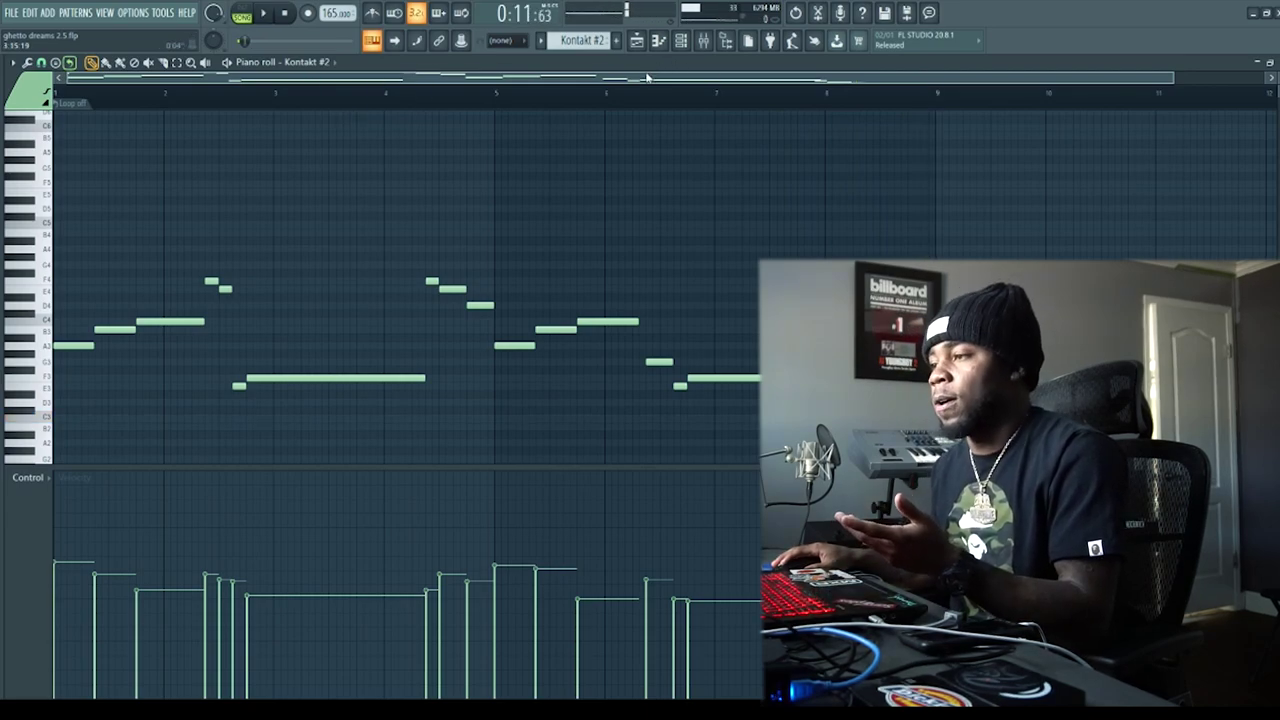
# Step: Open the Kontakt #2 instrument and browse the Kontakt Factory Library to the band's 6 - Bass patches
pyautogui.click(681, 40)
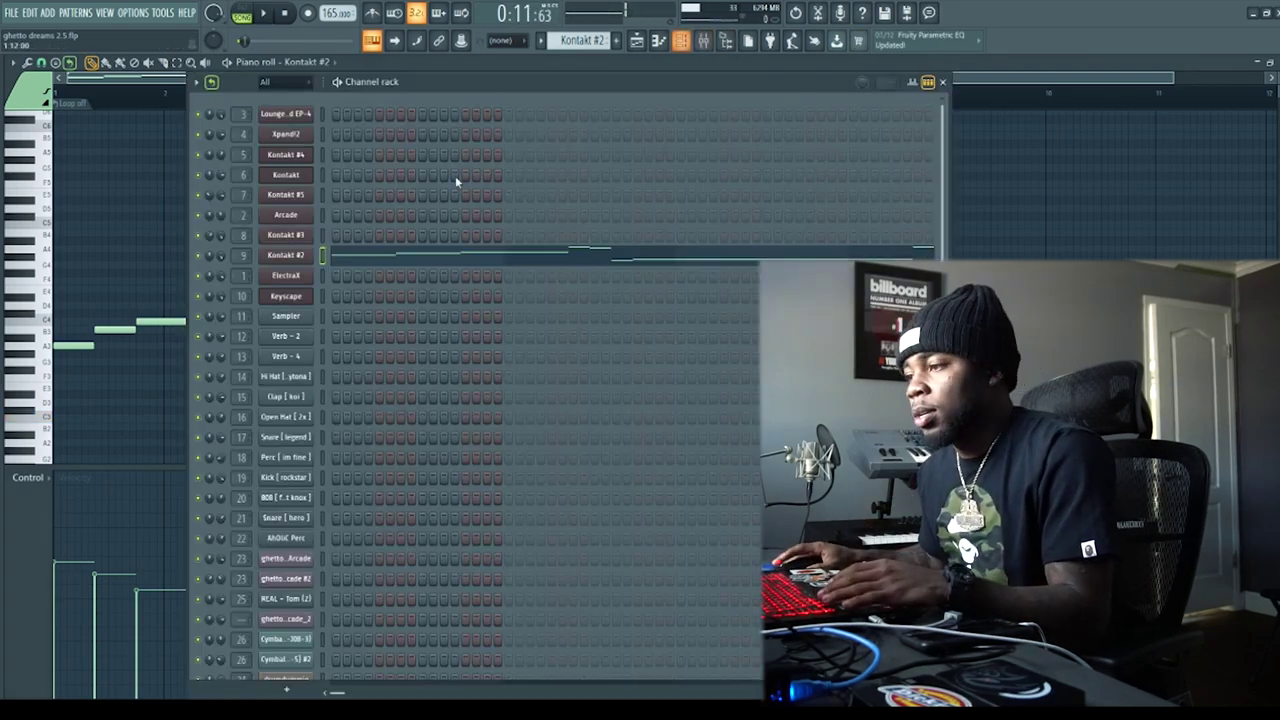
pyautogui.click(290, 256)
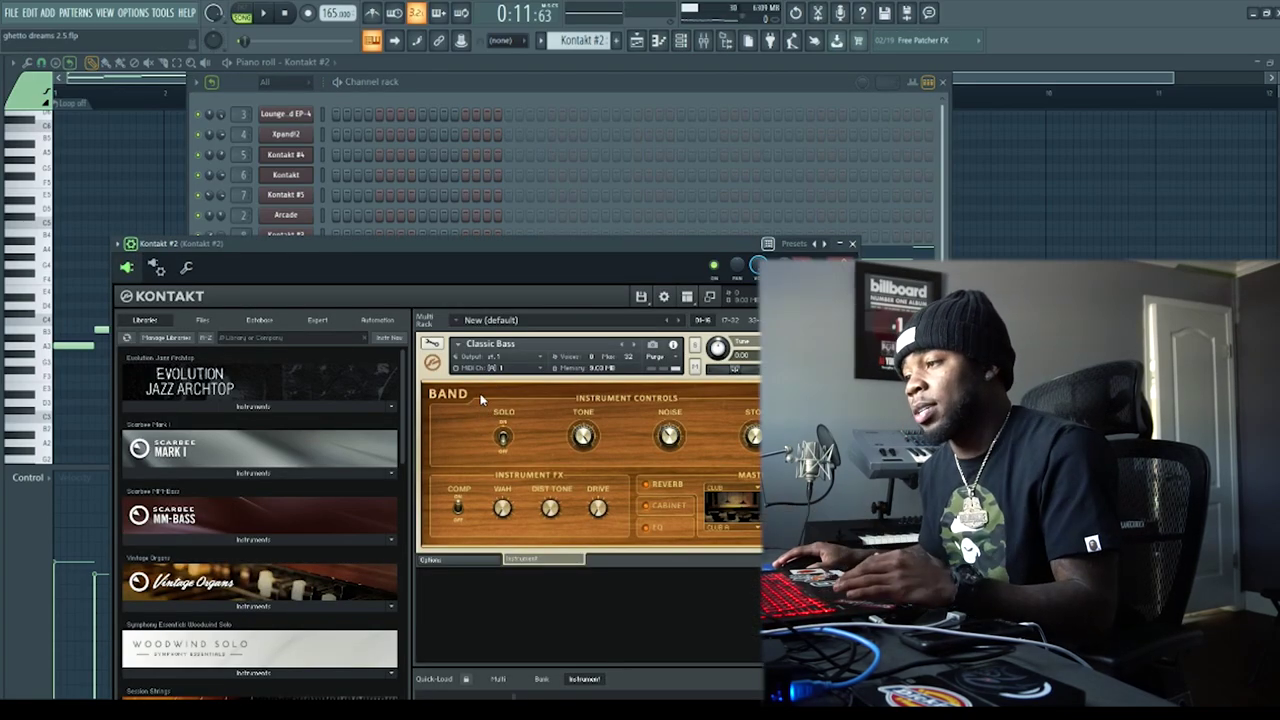
pyautogui.scroll(-5, 350, 515)
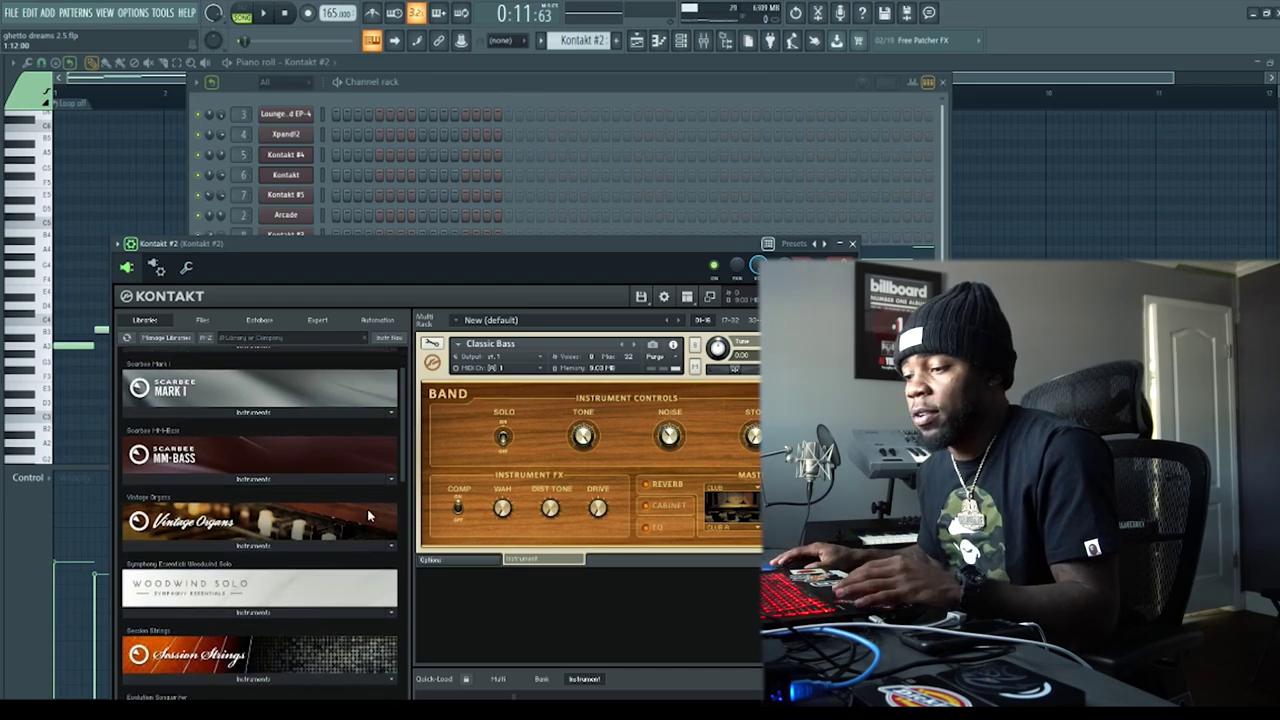
pyautogui.scroll(-3, 405, 488)
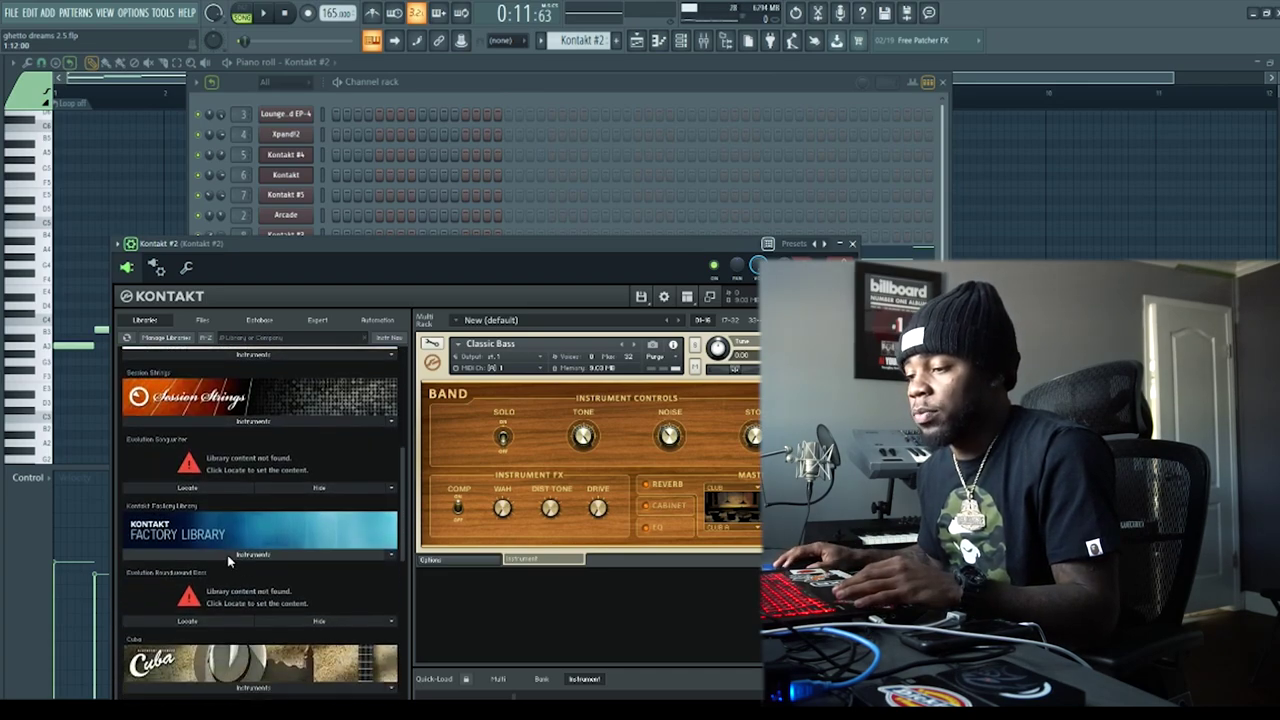
pyautogui.click(233, 558)
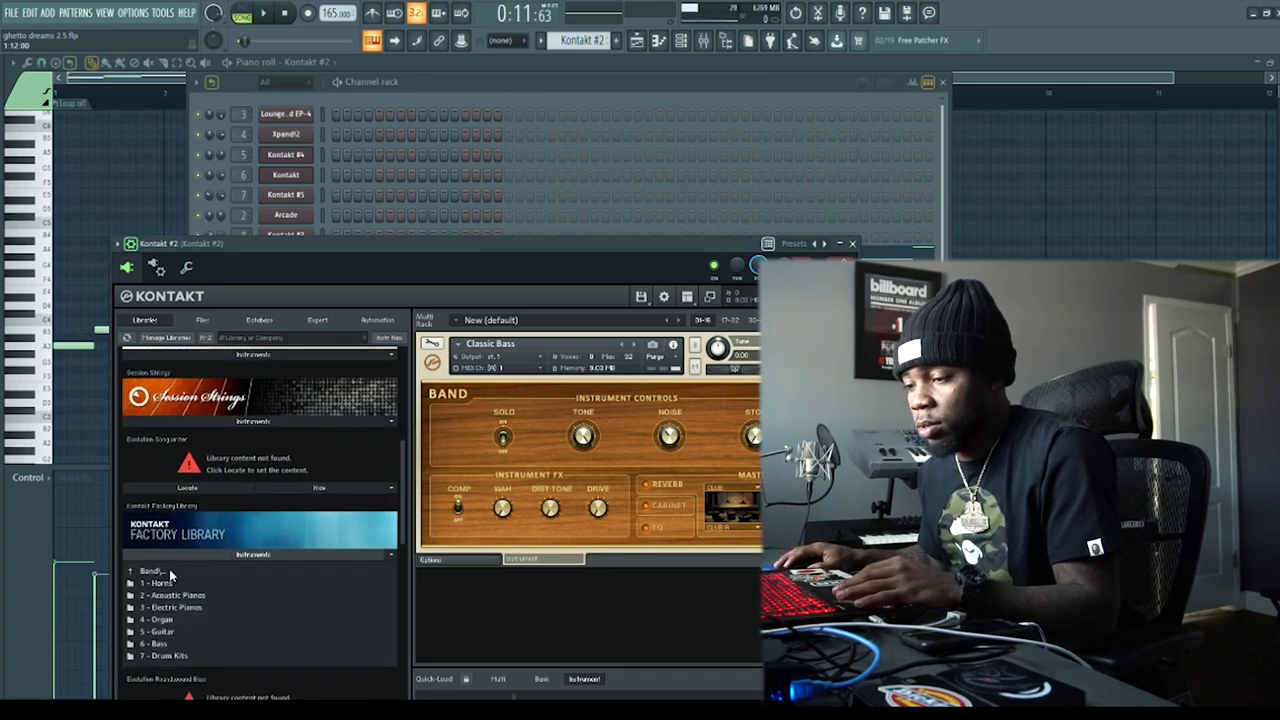
pyautogui.click(158, 644)
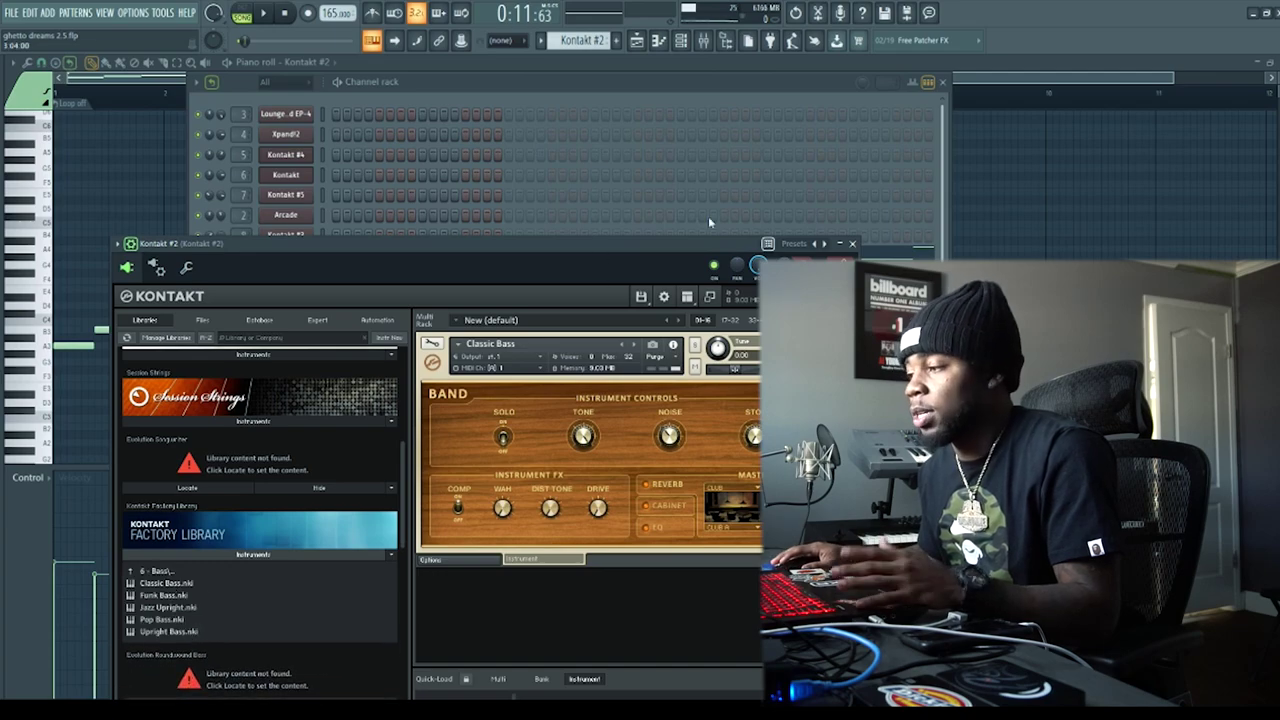
# Step: Check the Kontakt #2 track in the mixer and return to the playlist arrangement
pyautogui.click(704, 41)
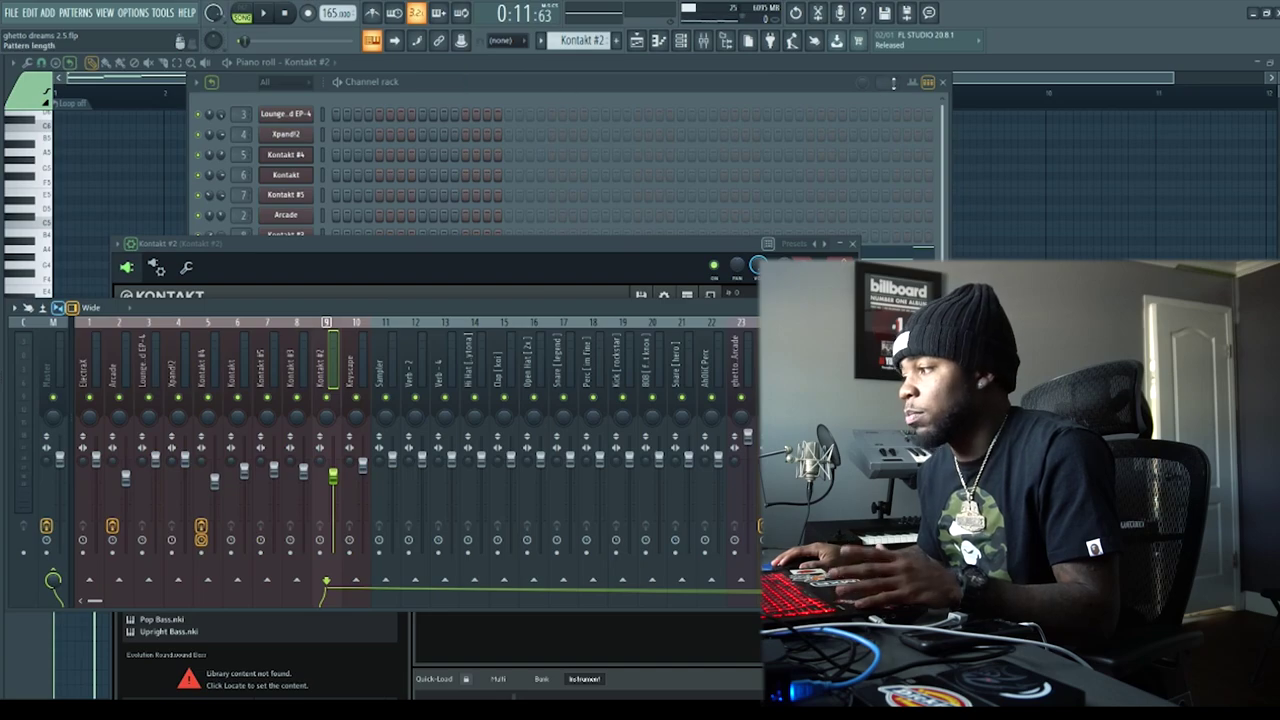
pyautogui.click(992, 79)
pyautogui.click(636, 41)
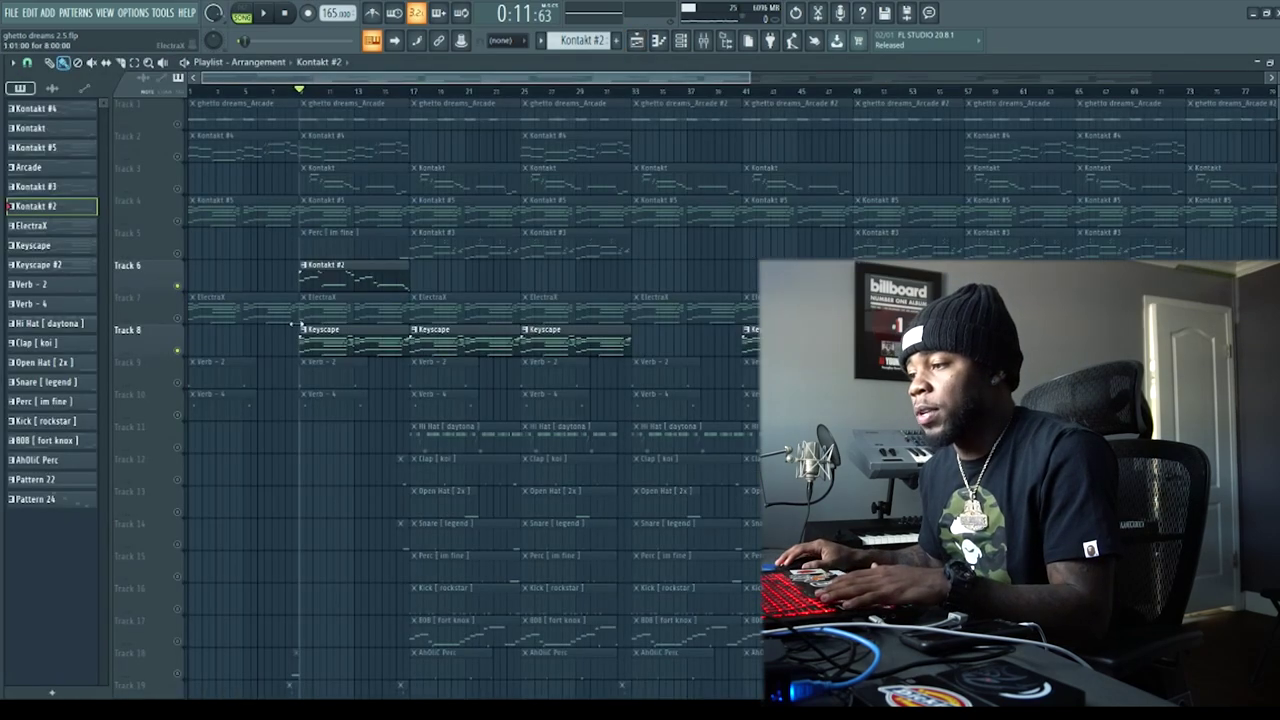
# Step: Unmute Track 4 and open the Kontakt #5 instrument to examine its Evolution Jazz Archtop effects
pyautogui.click(184, 221)
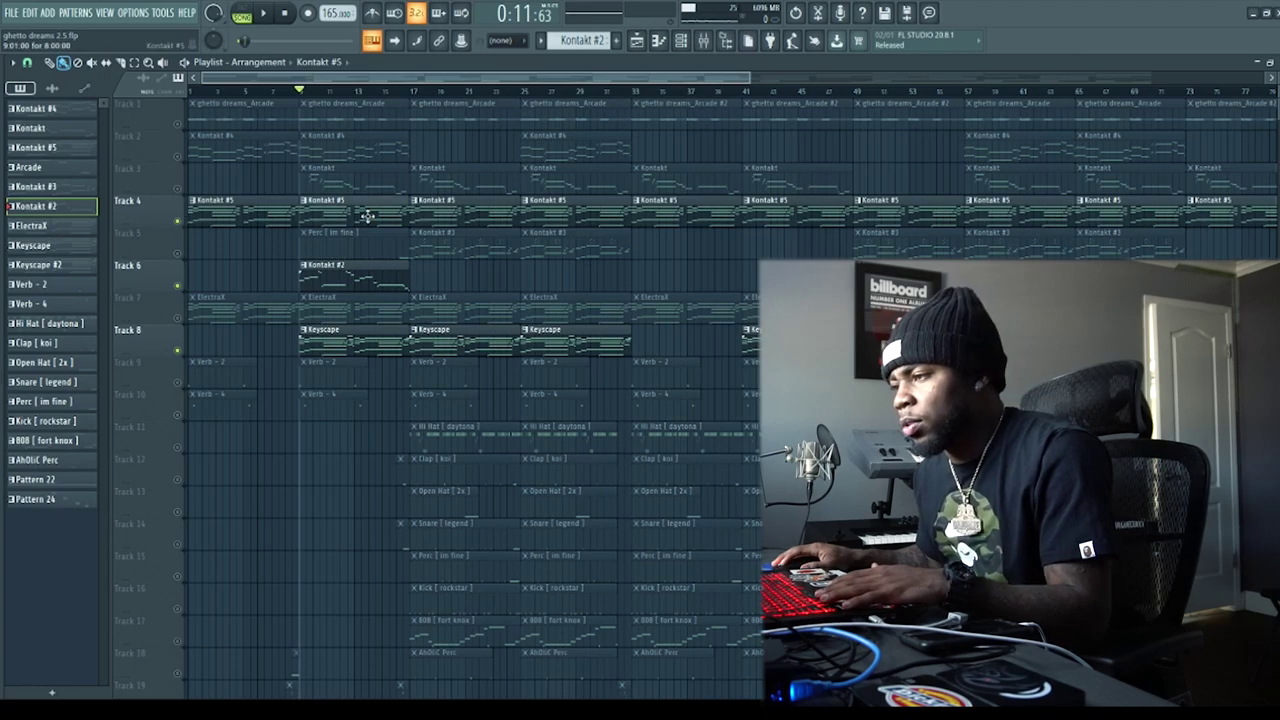
pyautogui.doubleClick(368, 216)
pyautogui.click(681, 40)
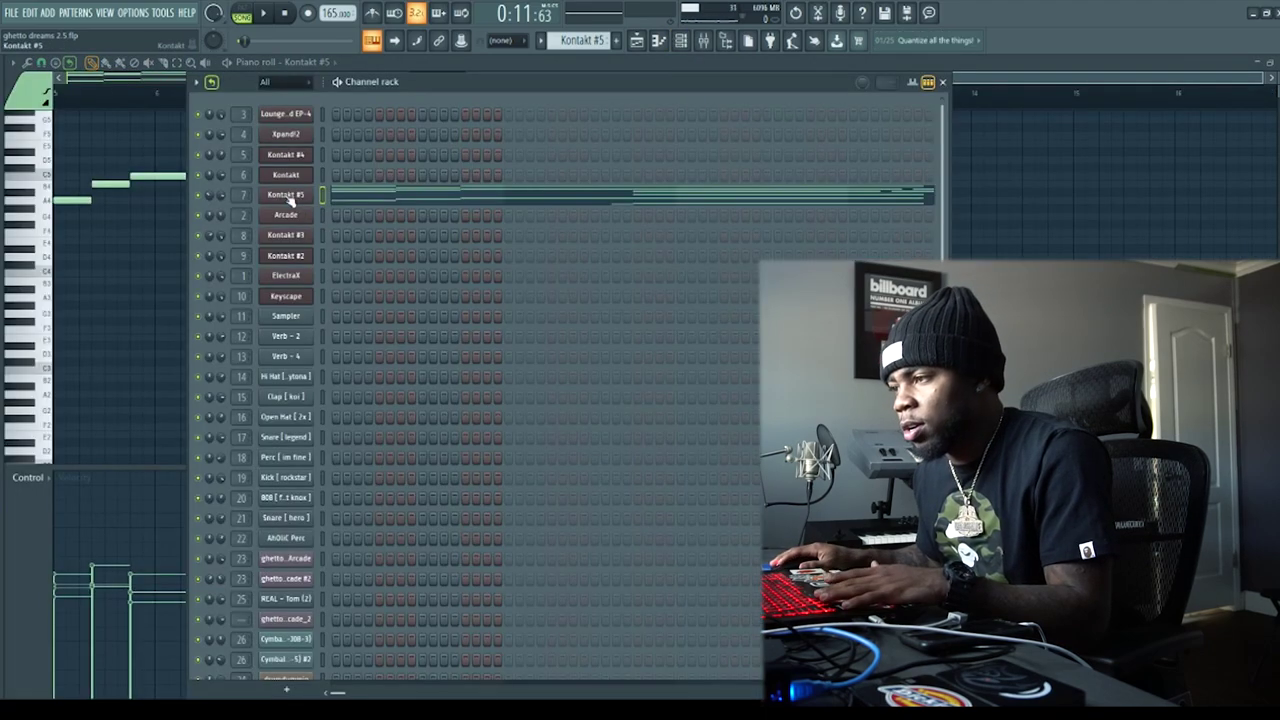
pyautogui.click(286, 200)
pyautogui.moveTo(611, 209); pyautogui.dragTo(610, 89)
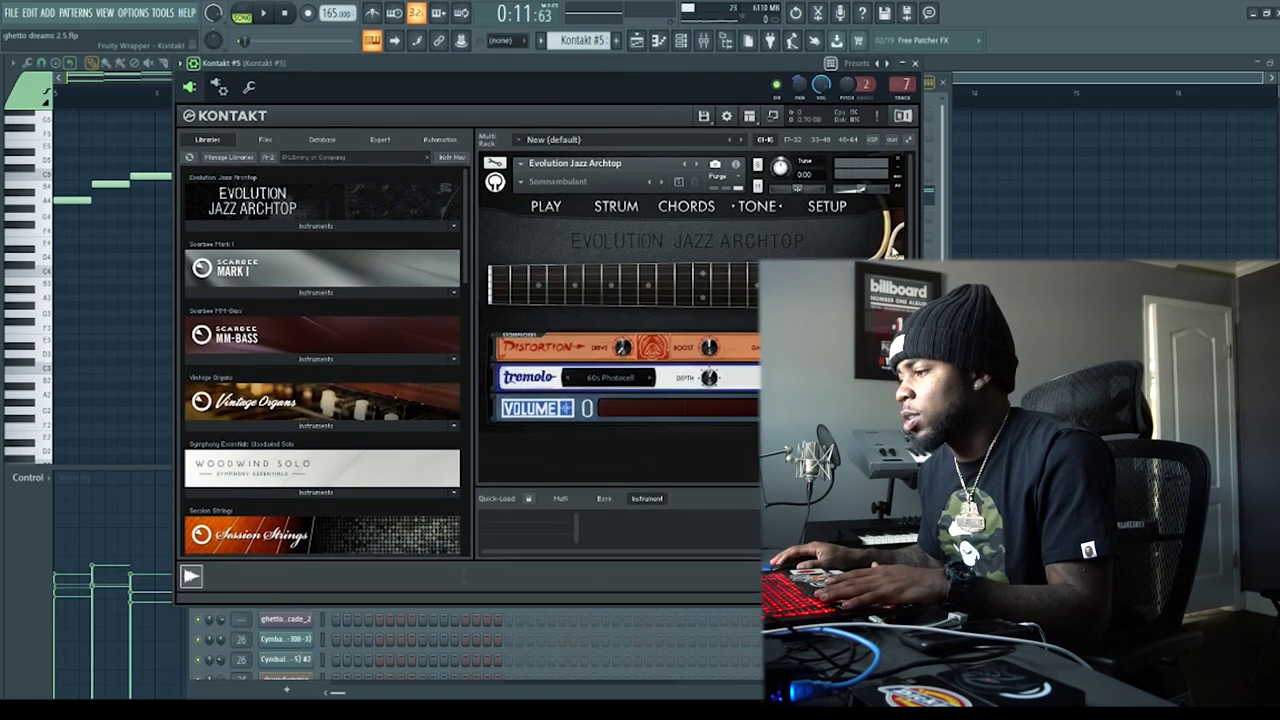
pyautogui.scroll(-1, 628, 377)
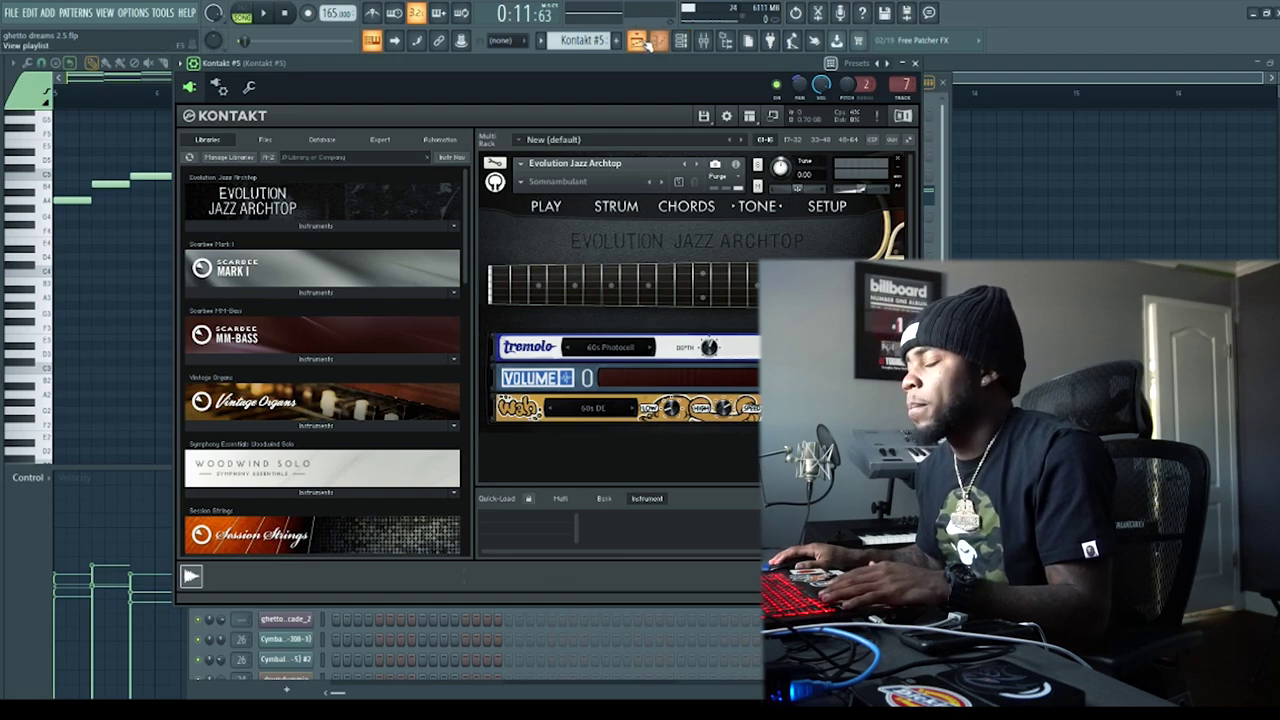
# Step: Check the Kontakt #5 track in the mixer and play the playlist arrangement
pyautogui.click(704, 40)
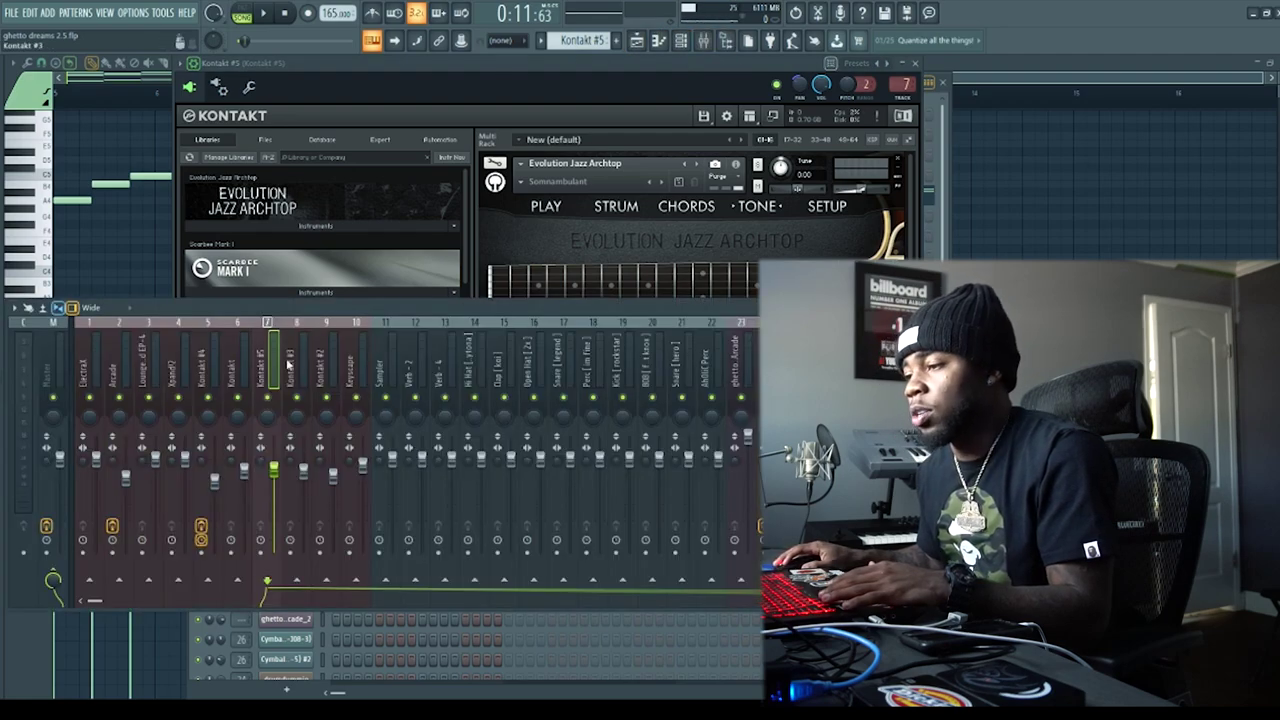
pyautogui.click(641, 45)
pyautogui.press('space')
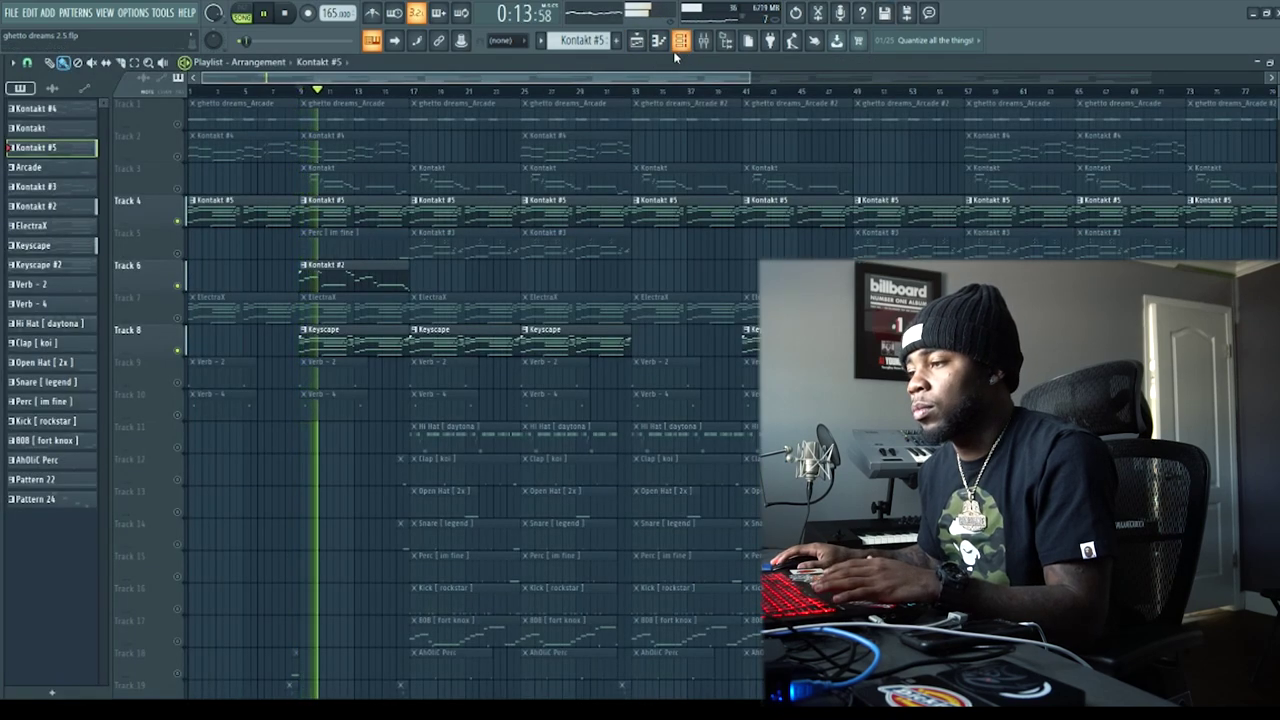
# Step: View the Kontakt #5 clip's notes from the first bar in the piano roll during playback, and stop in the playlist
pyautogui.doubleClick(323, 215)
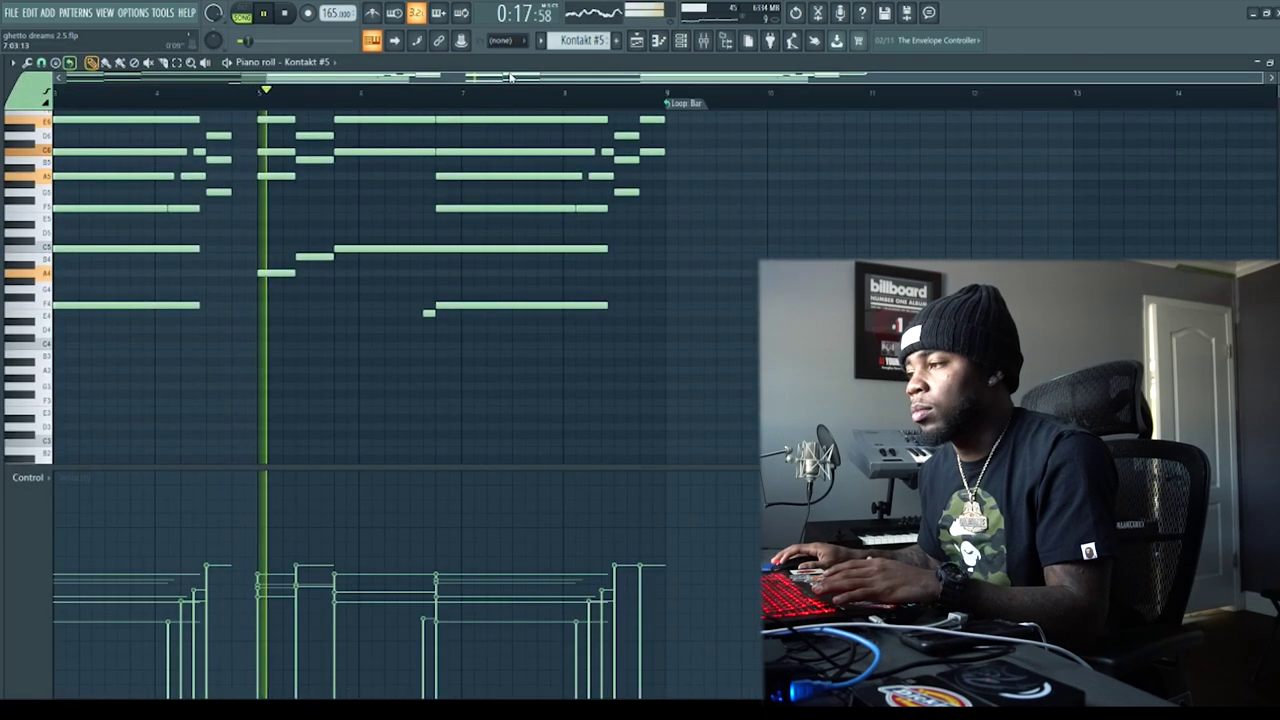
pyautogui.moveTo(510, 78); pyautogui.dragTo(154, 102)
pyautogui.scroll(3, 651, 230)
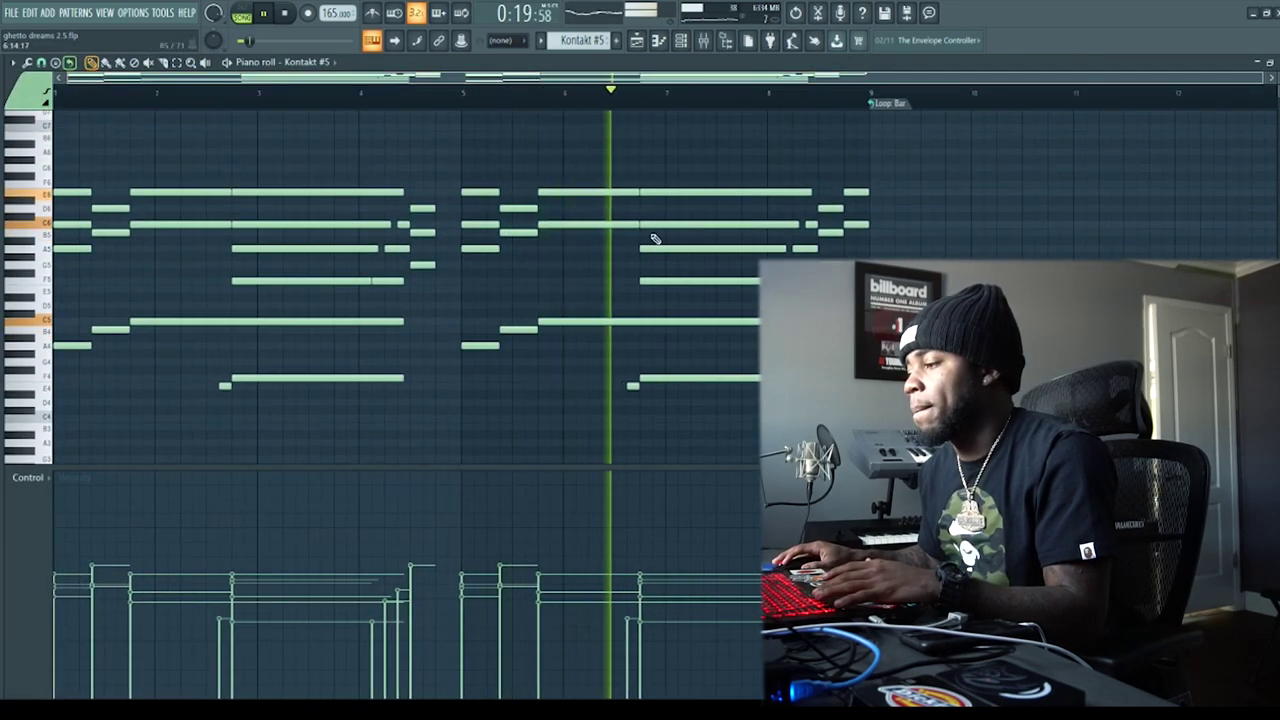
pyautogui.click(640, 42)
pyautogui.press('space')
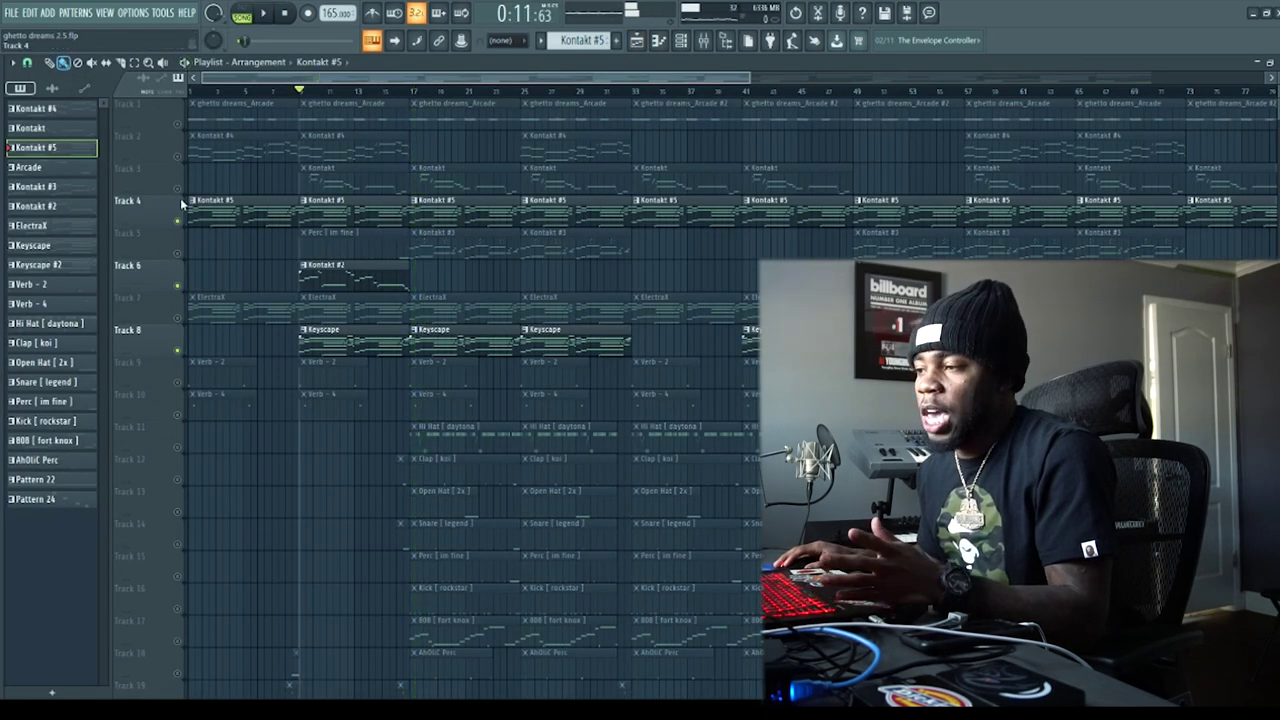
# Step: Unmute Track 3 and open its Kontakt instrument to examine the Evolution Jazz Archtop play settings
pyautogui.click(177, 188)
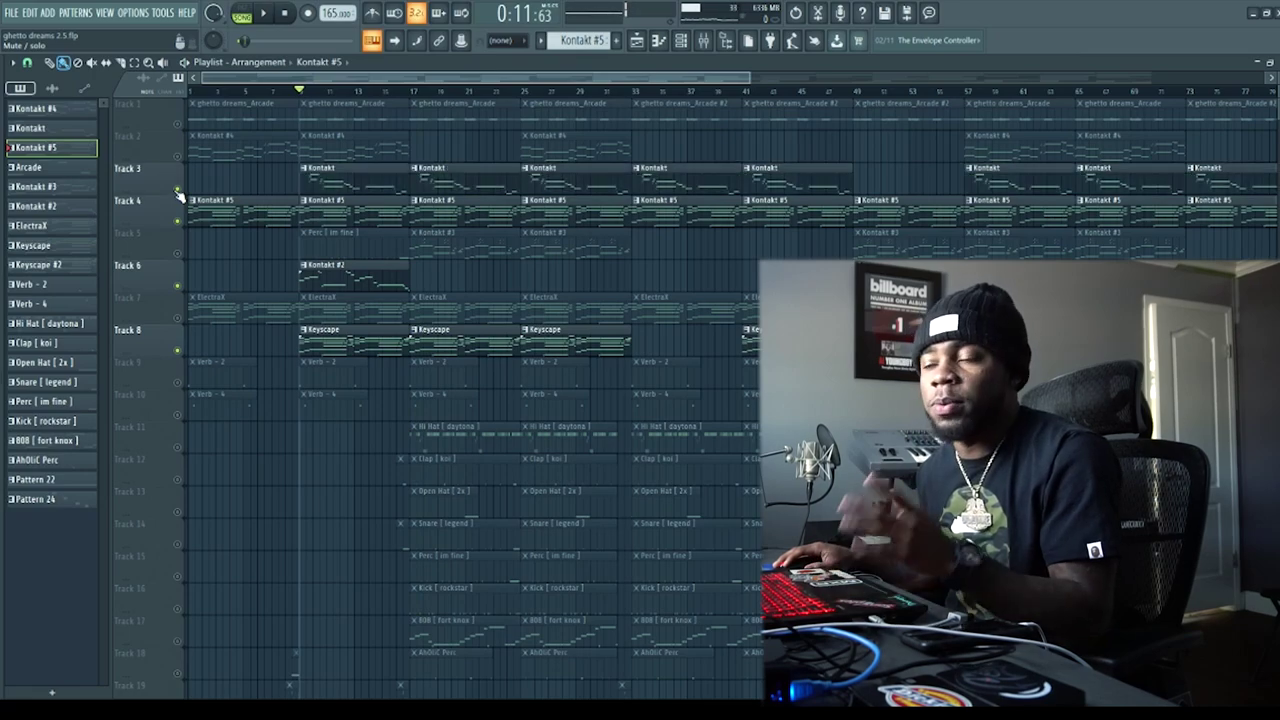
pyautogui.doubleClick(377, 178)
pyautogui.click(683, 41)
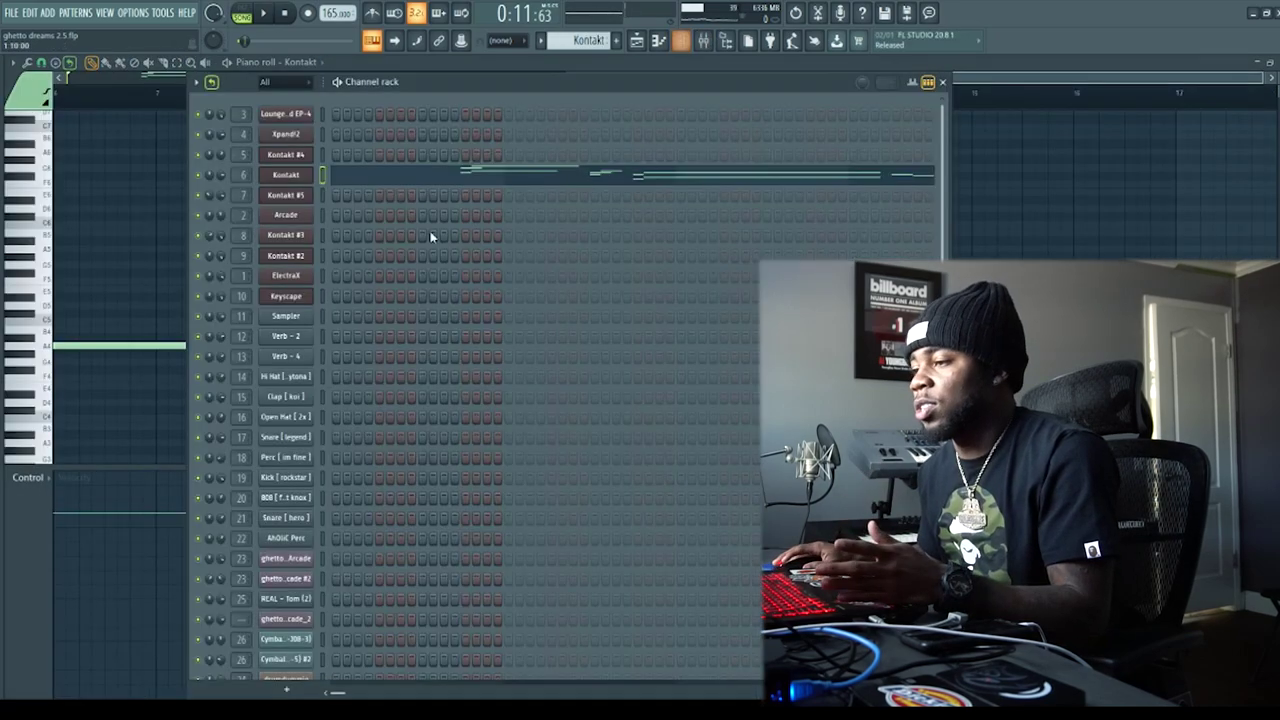
pyautogui.click(295, 178)
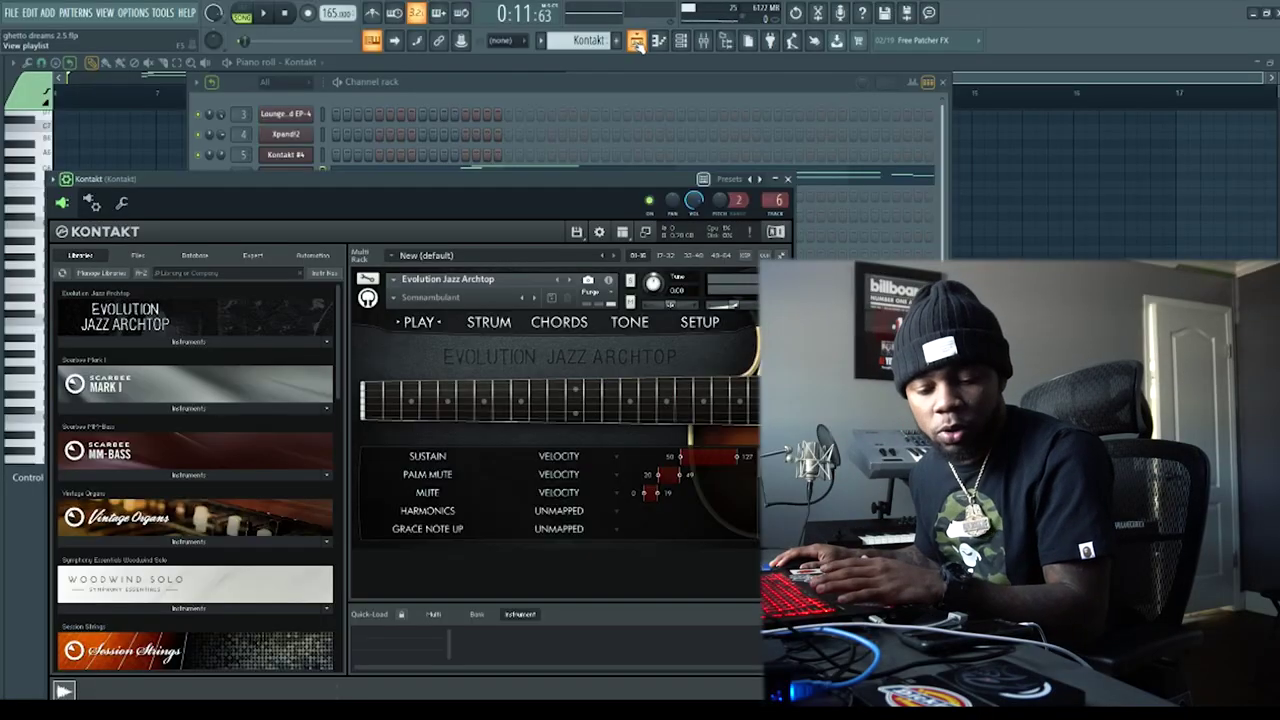
pyautogui.press('Escape')
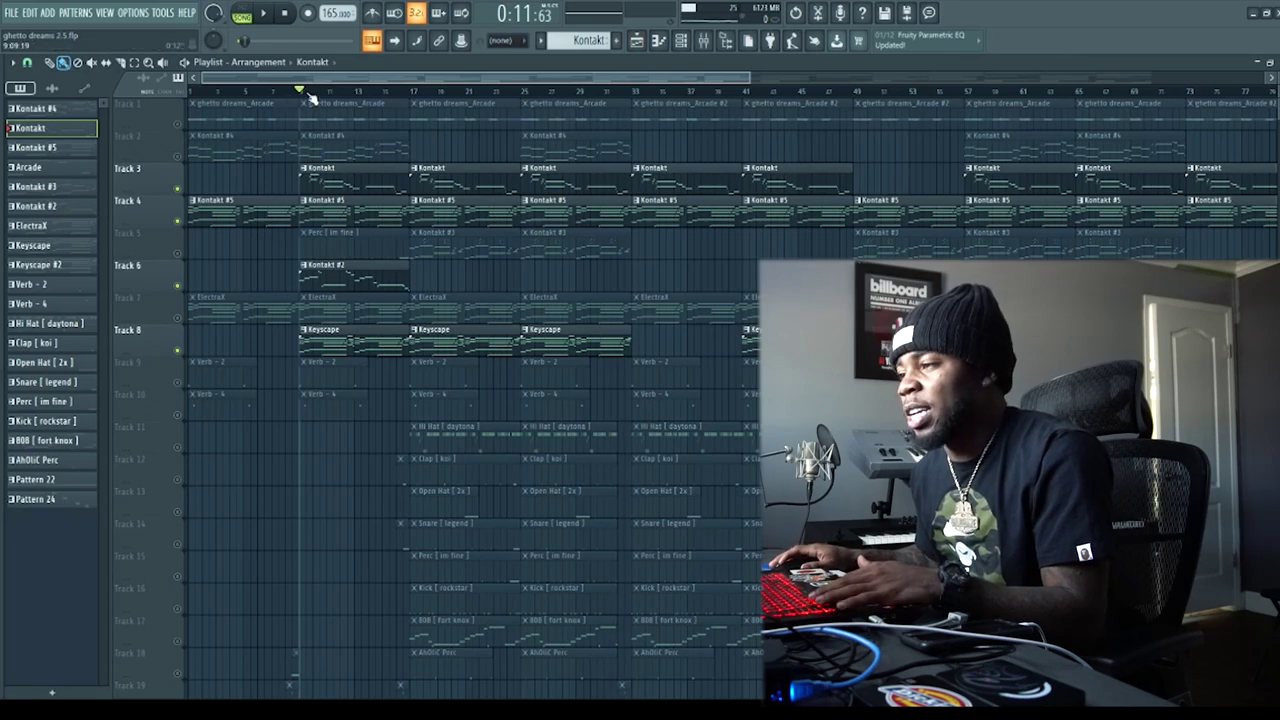
# Step: Play the arrangement while viewing the Kontakt clip's notes in the piano roll, and return to the playlist
pyautogui.scroll(3, 311, 95)
pyautogui.scroll(2, 311, 95)
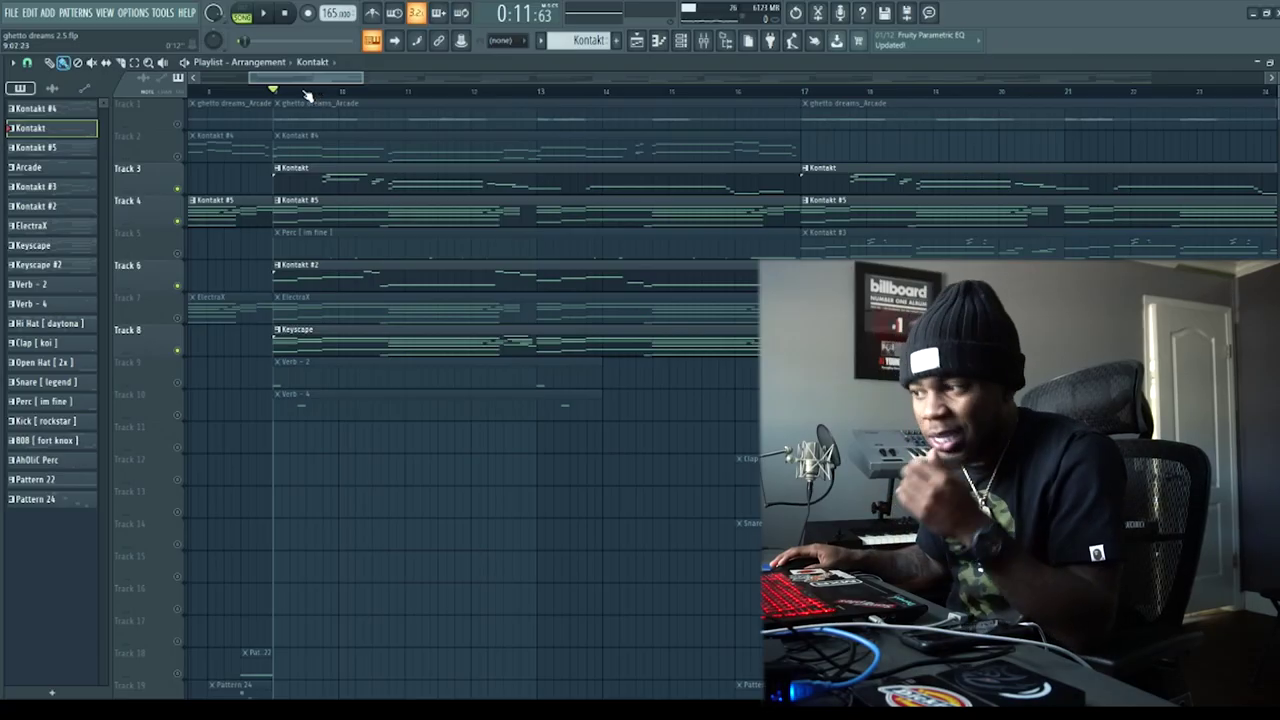
pyautogui.scroll(-1, 314, 98)
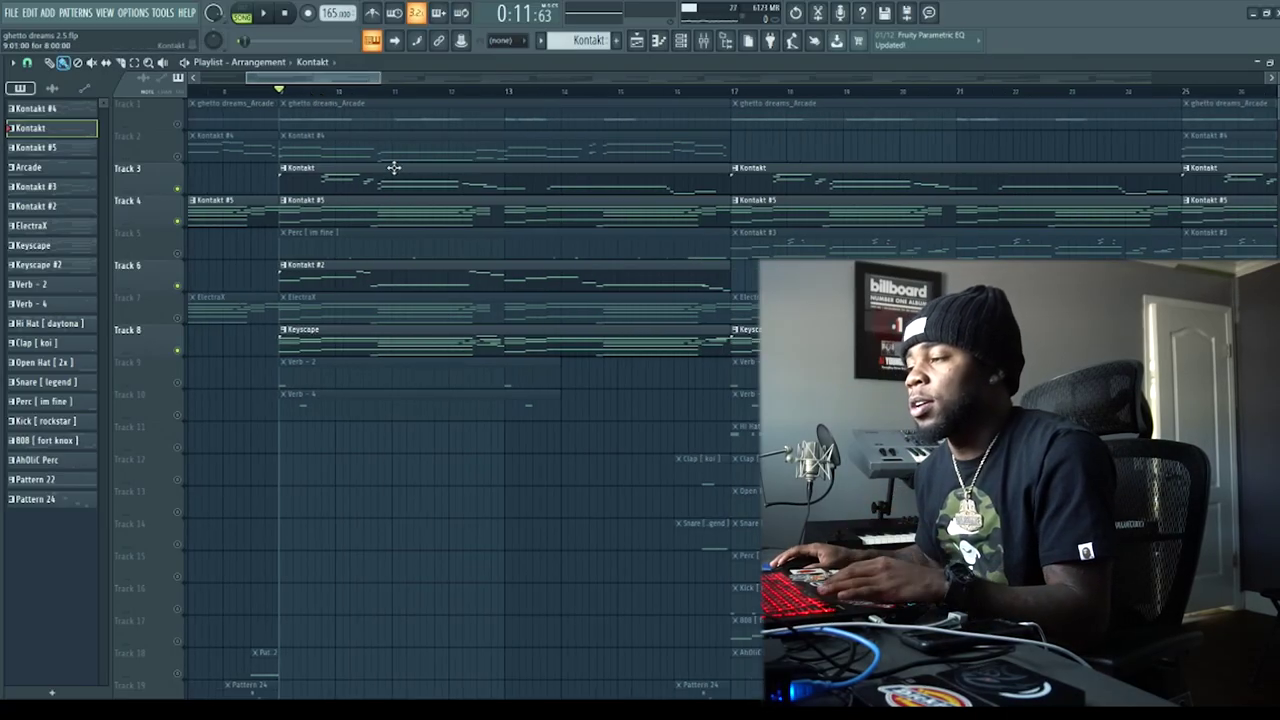
pyautogui.click(302, 167)
pyautogui.press('space')
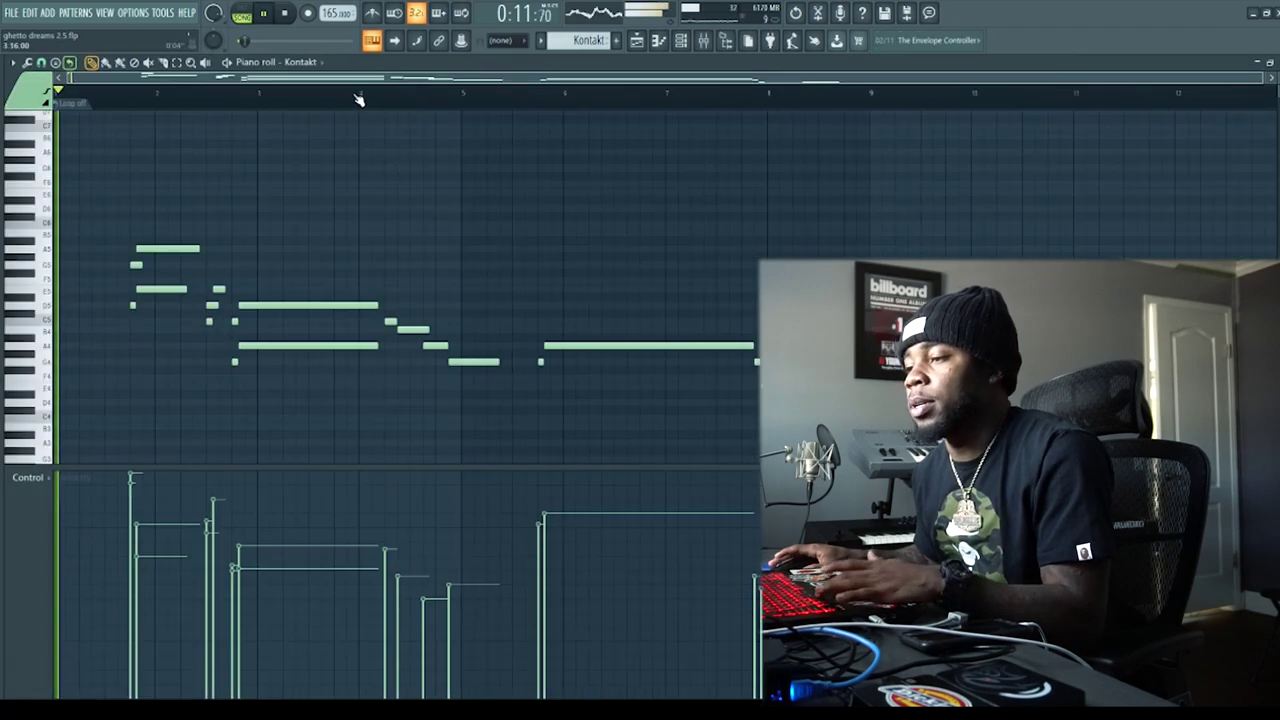
pyautogui.click(684, 46)
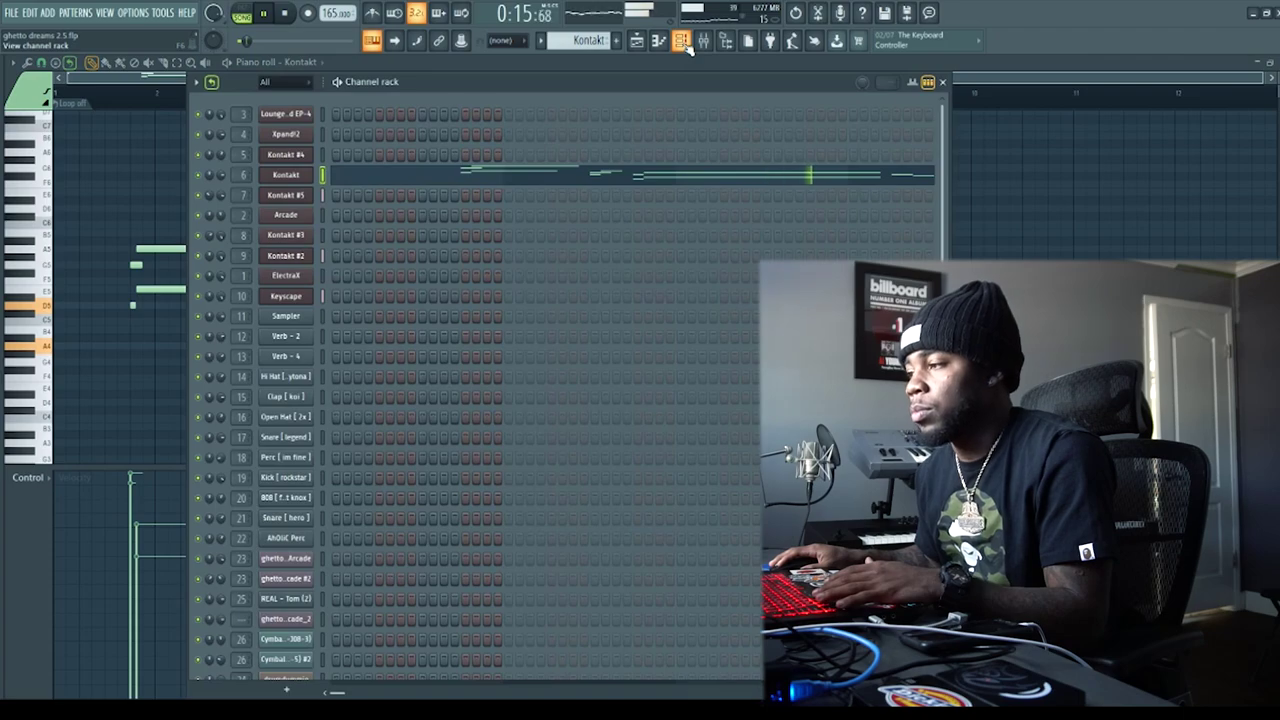
pyautogui.click(684, 46)
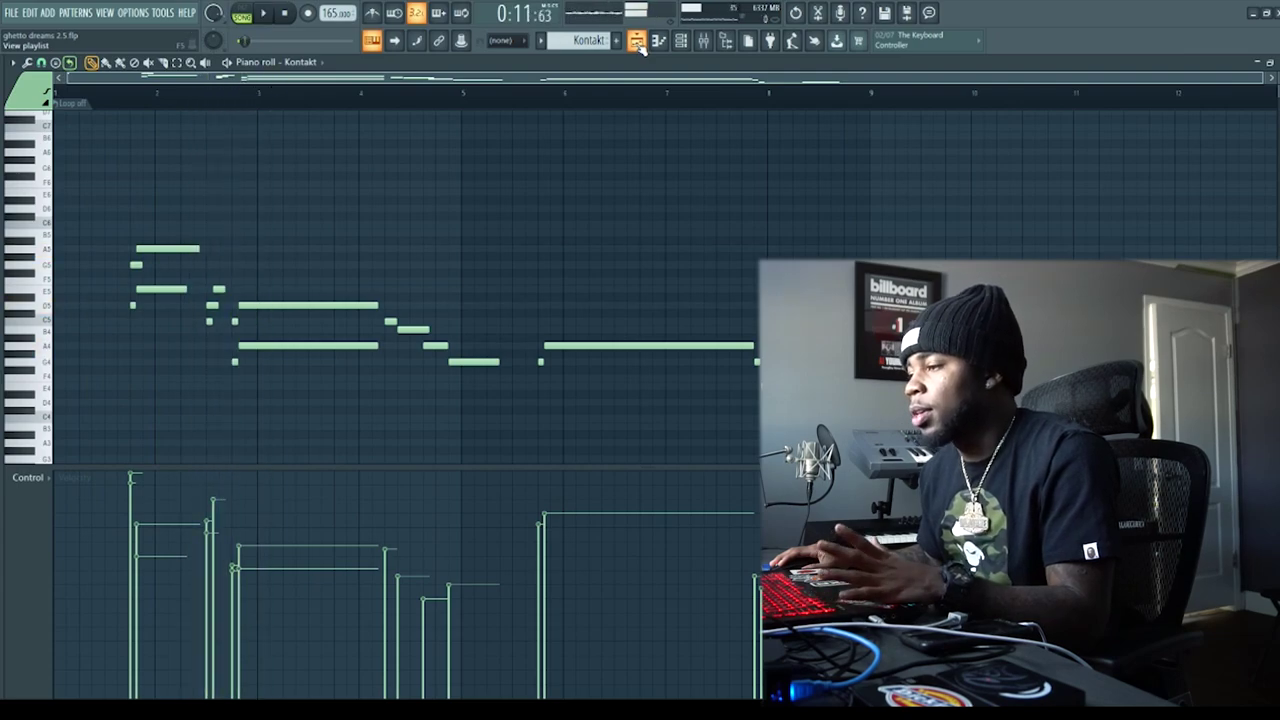
pyautogui.click(637, 42)
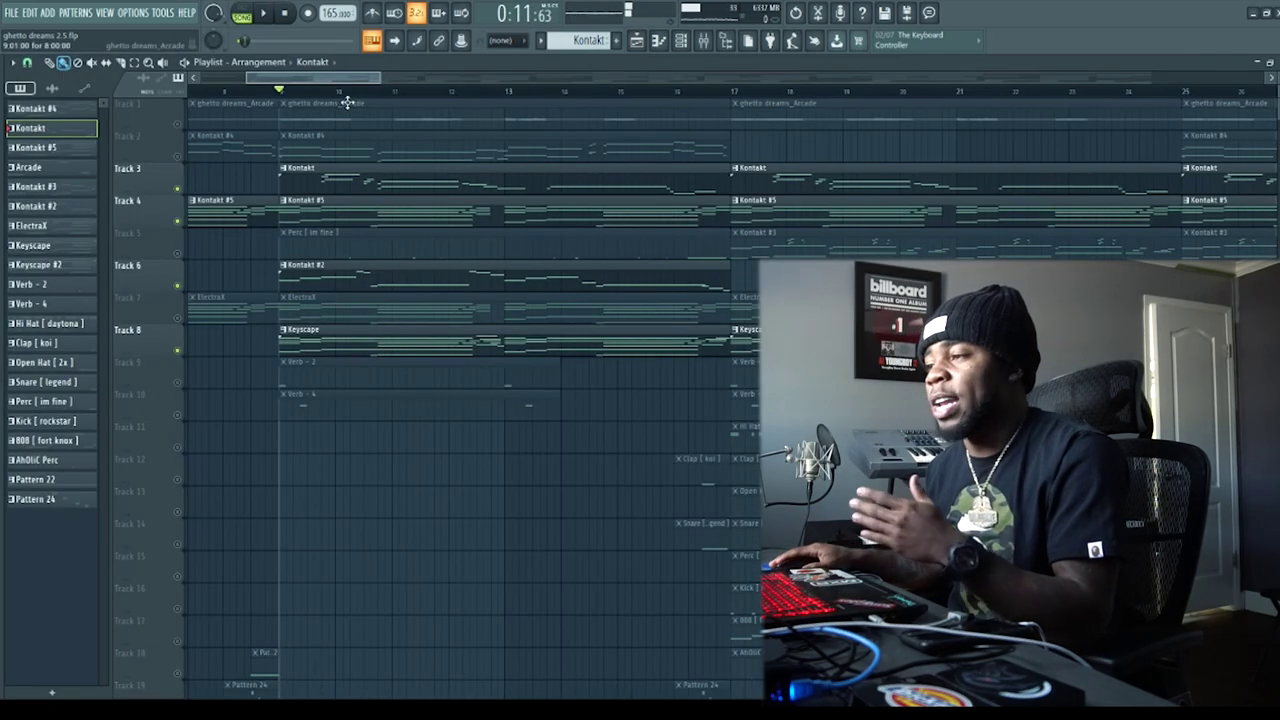
# Step: Unmute Track 7, open its ElectraX clip in the piano roll and switch playback to pattern mode
pyautogui.scroll(-3, 342, 102)
pyautogui.scroll(1, 355, 206)
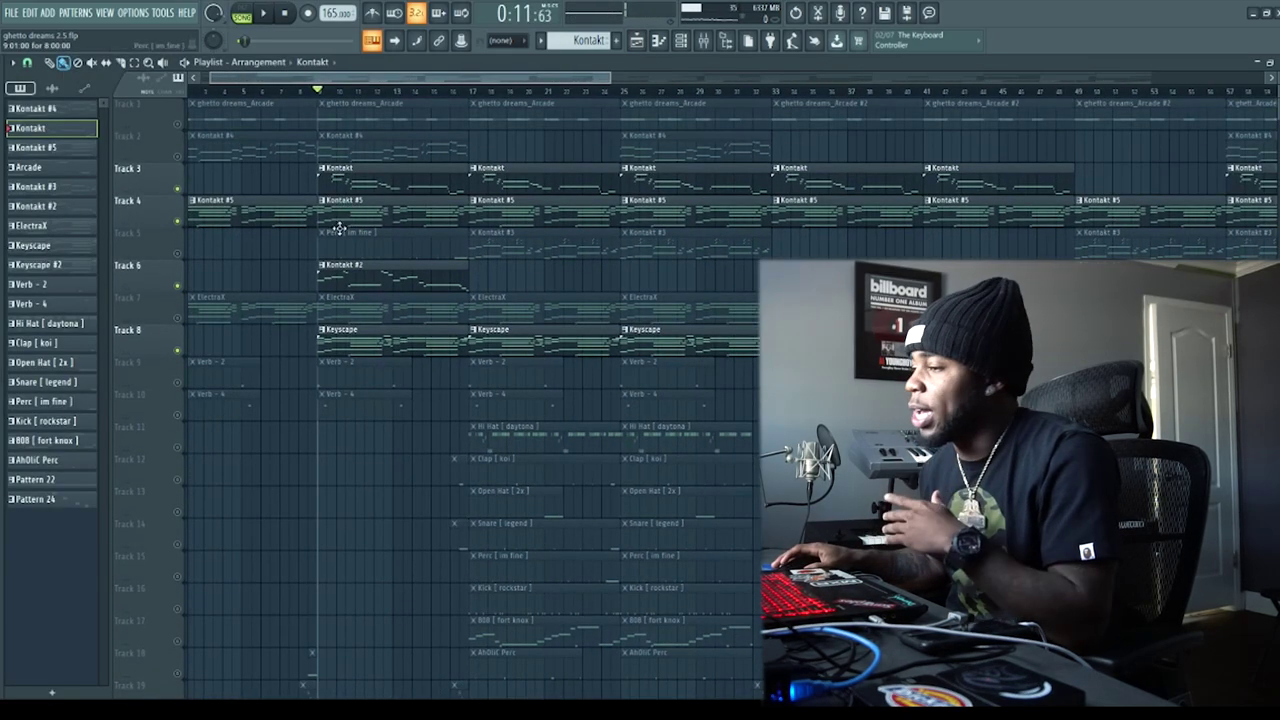
pyautogui.click(178, 318)
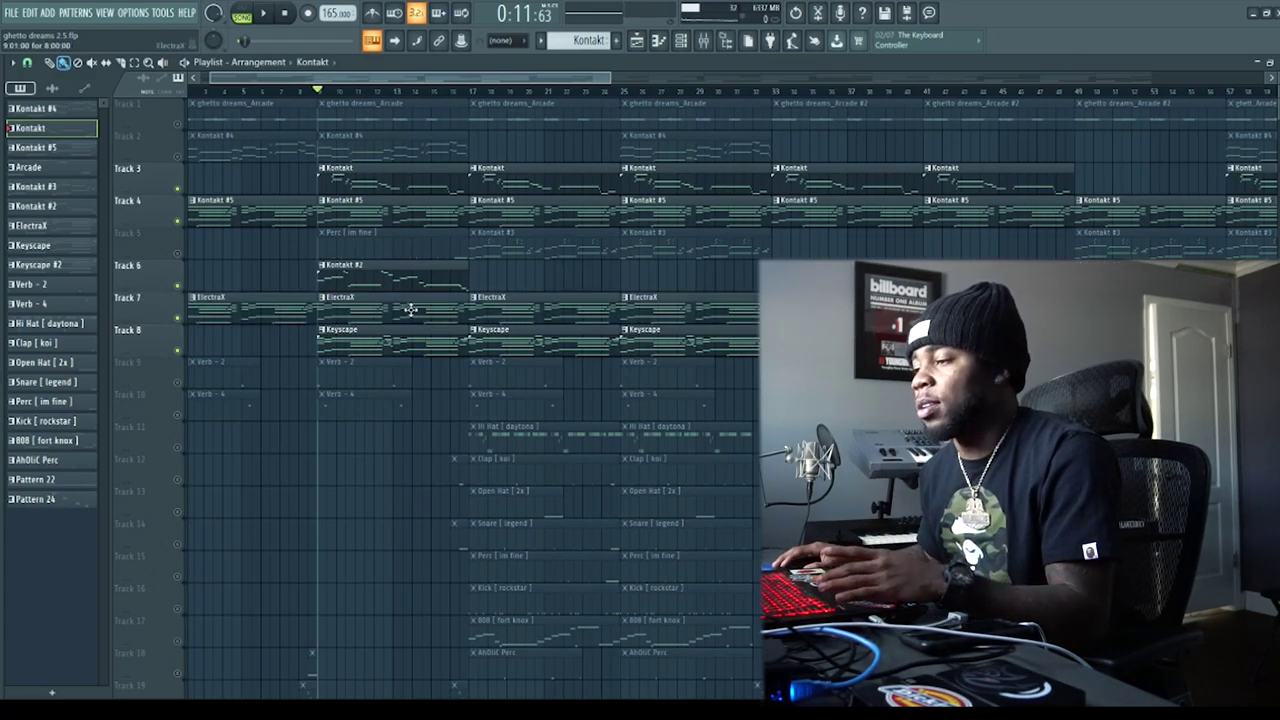
pyautogui.doubleClick(410, 309)
pyautogui.click(242, 18)
pyautogui.press('space')
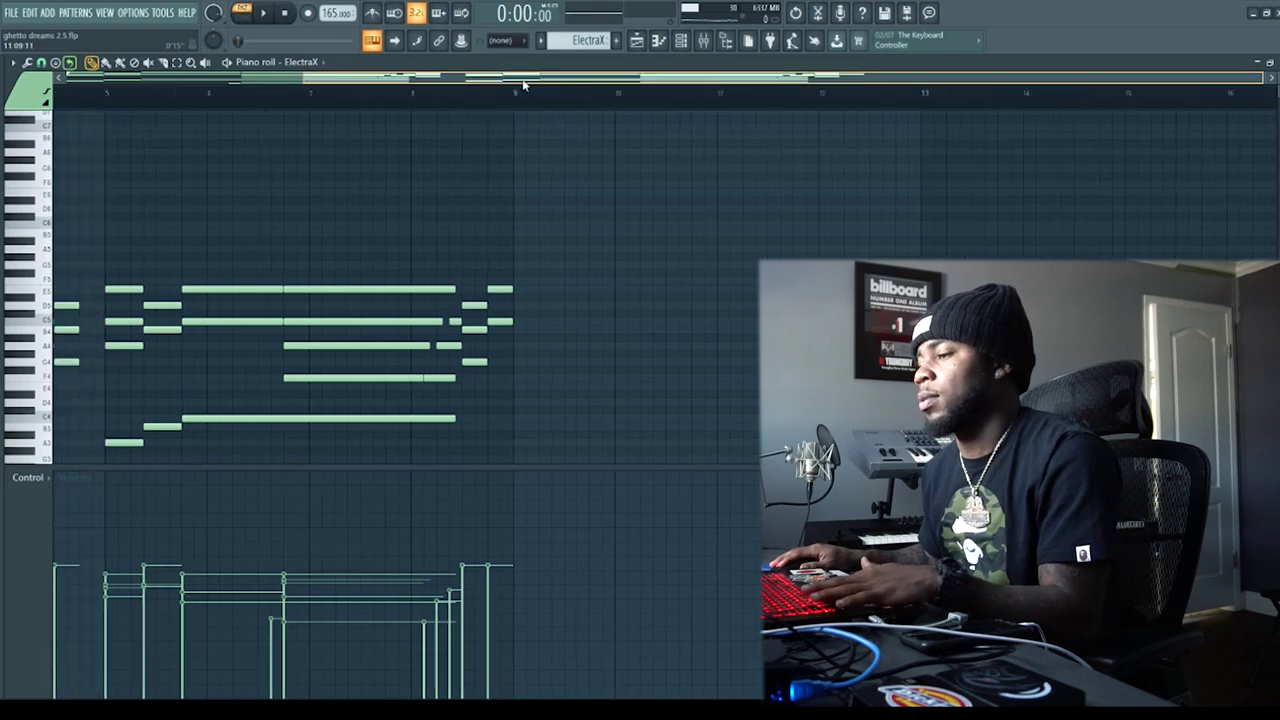
# Step: Open the ElectraX instrument from the channel rack to examine its Sign Keys preset, stop playback and close the instrument
pyautogui.press('F6')
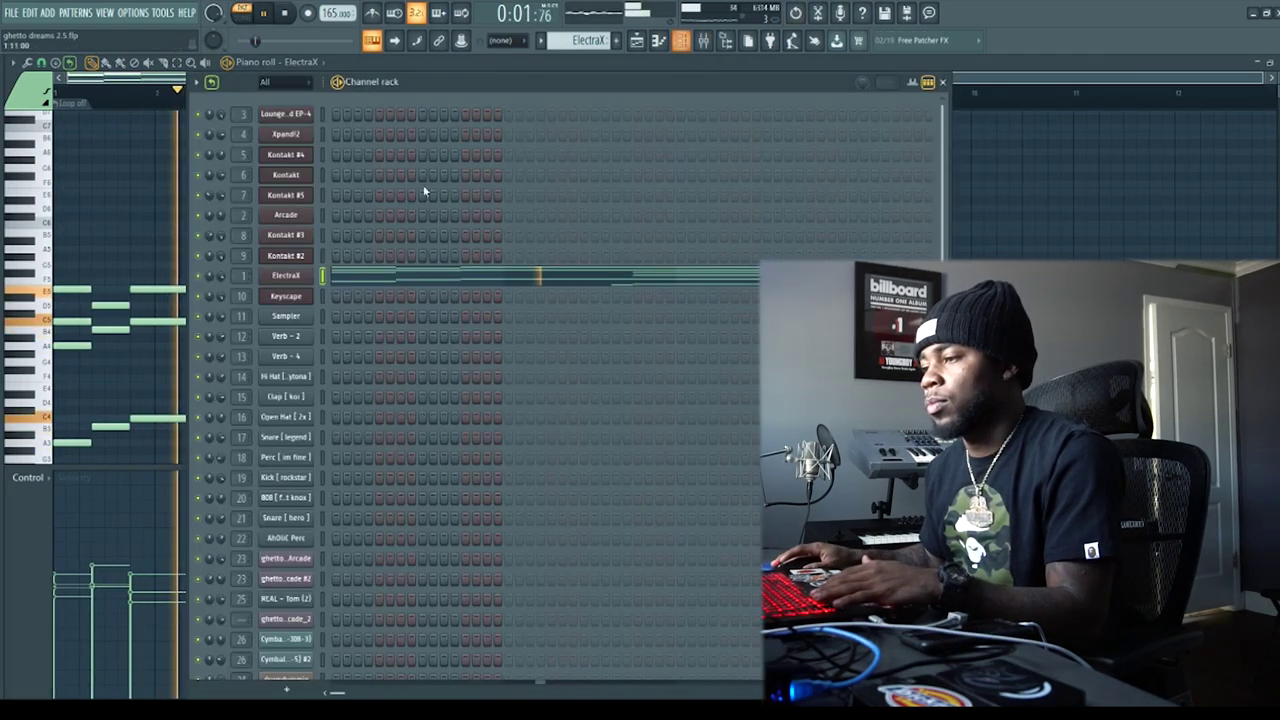
pyautogui.click(302, 275)
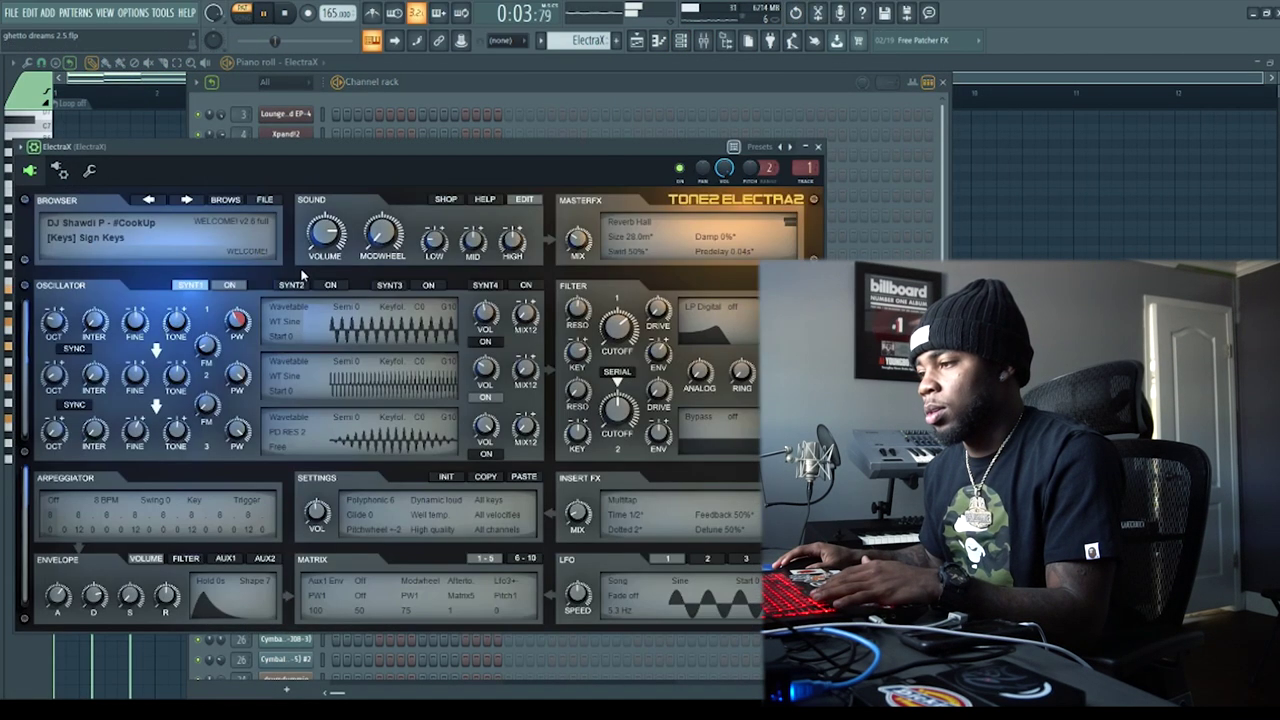
pyautogui.click(479, 85)
pyautogui.press('space')
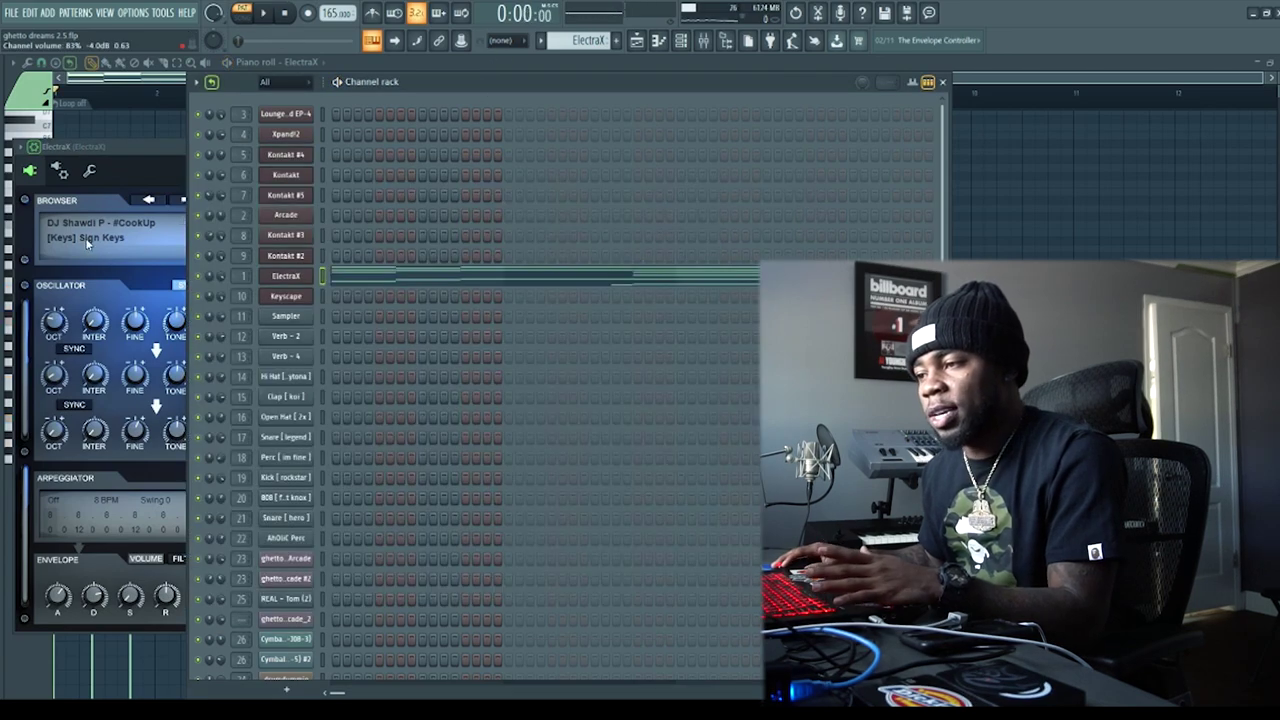
pyautogui.click(148, 152)
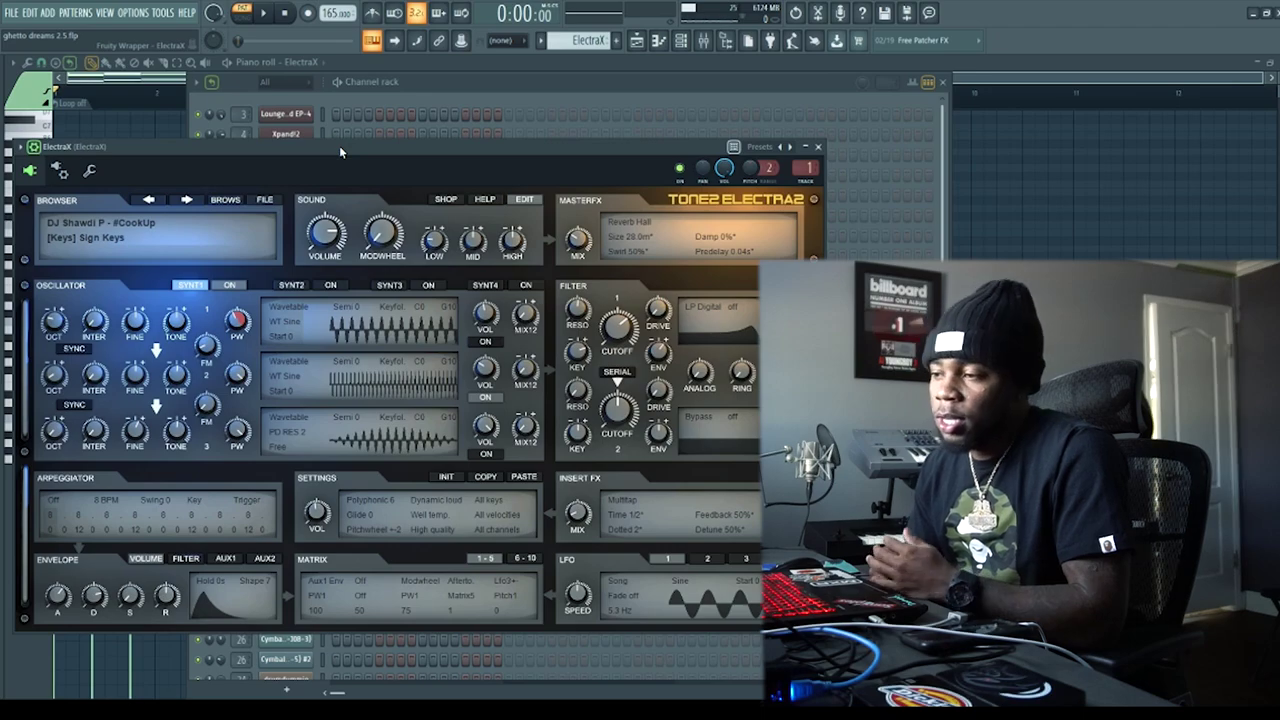
pyautogui.click(458, 104)
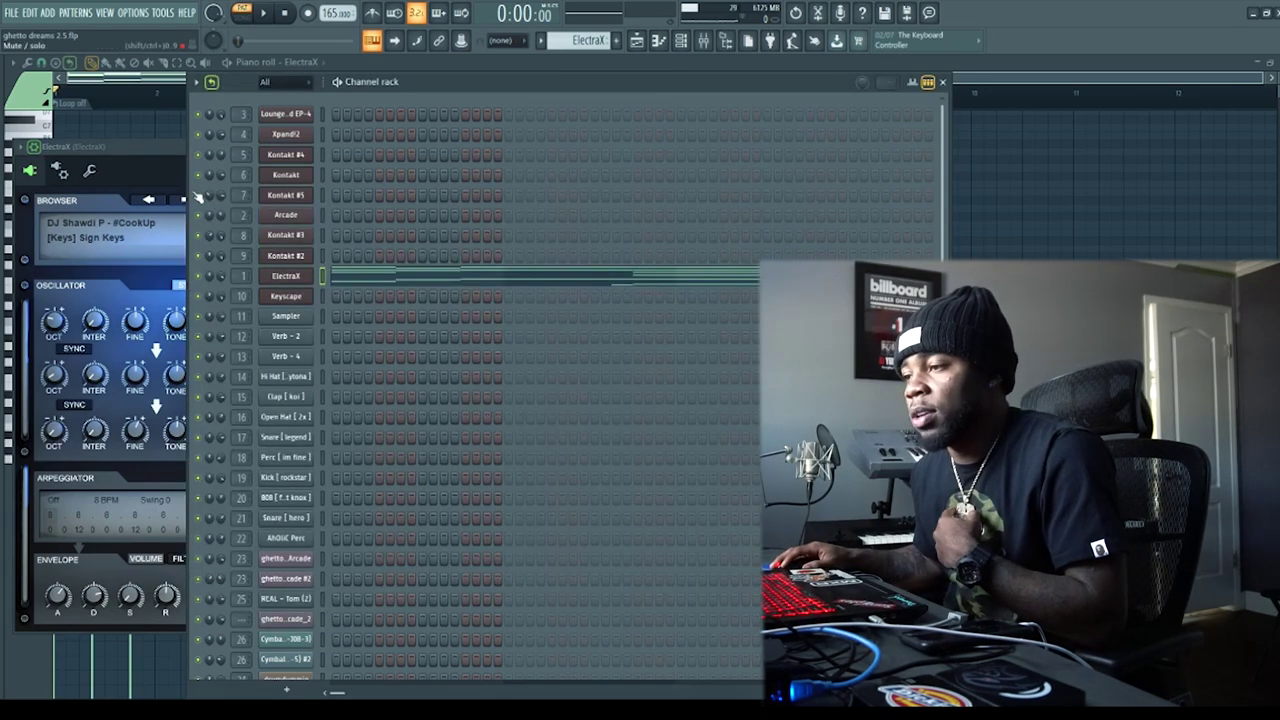
pyautogui.click(162, 153)
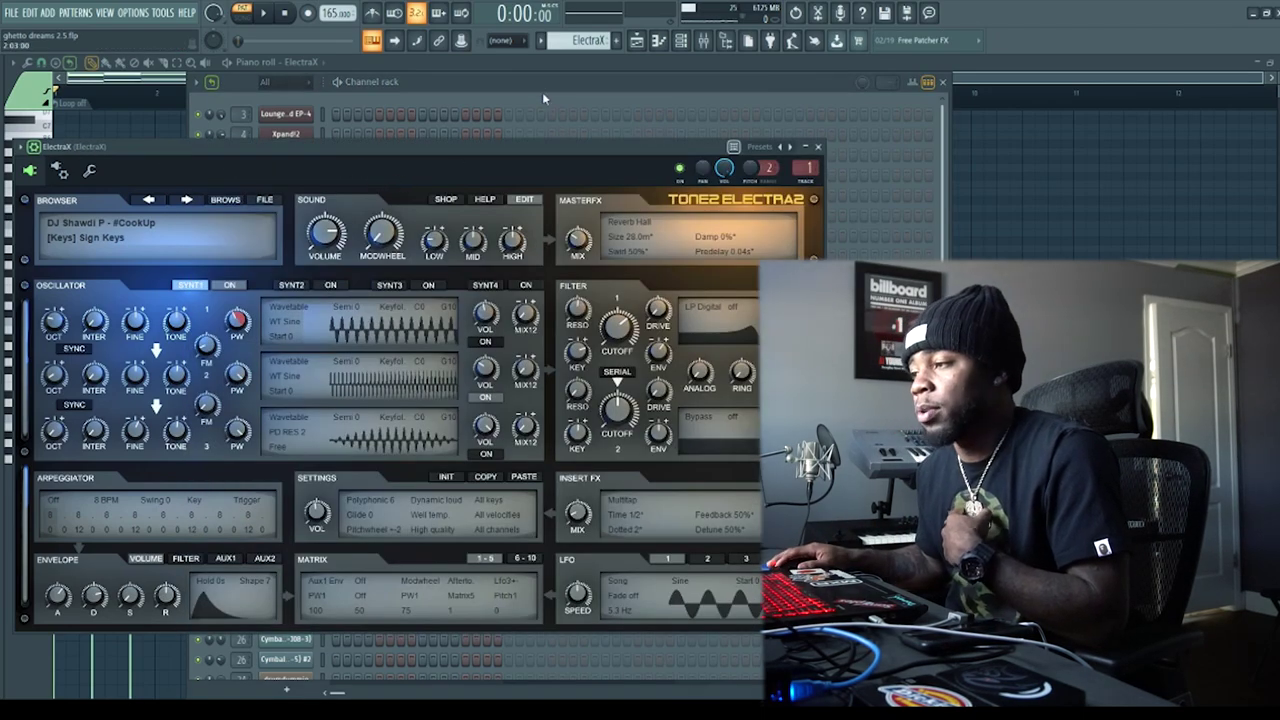
pyautogui.click(818, 147)
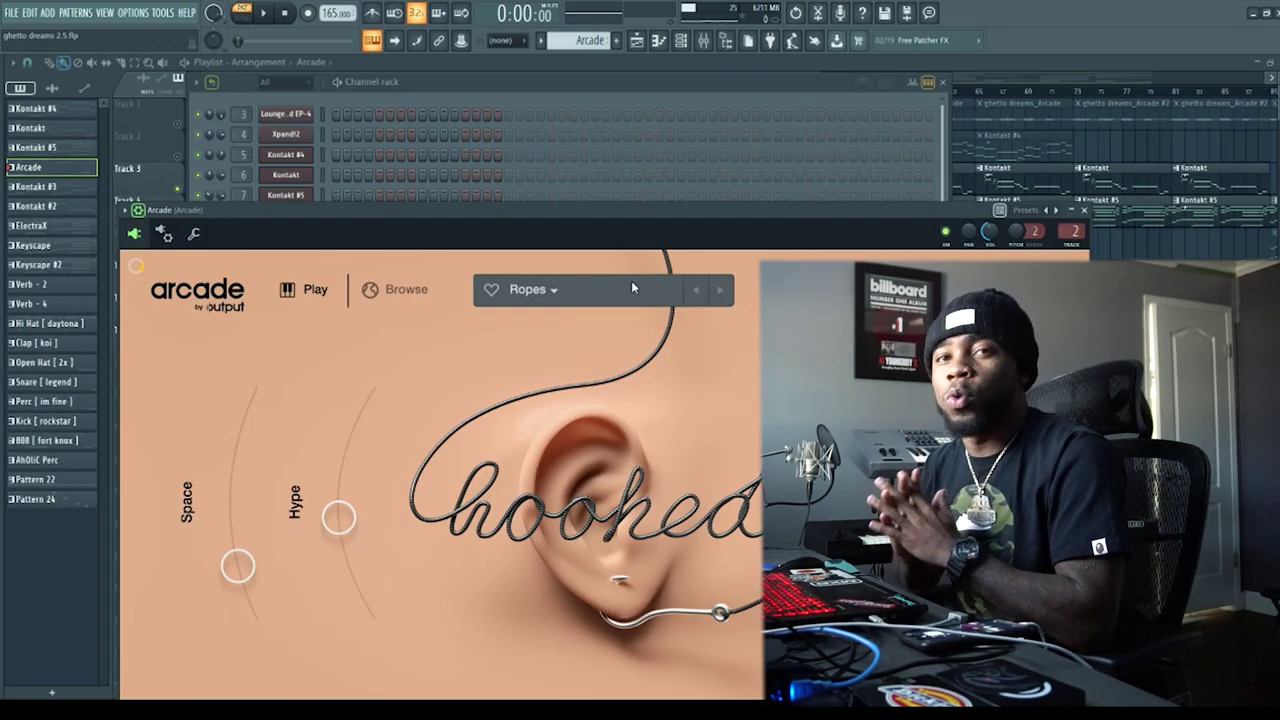
# Step: Examine the Arcade instrument with the Ropes kit, open its notes in the piano roll and play the pattern
pyautogui.moveTo(629, 217); pyautogui.dragTo(654, 99)
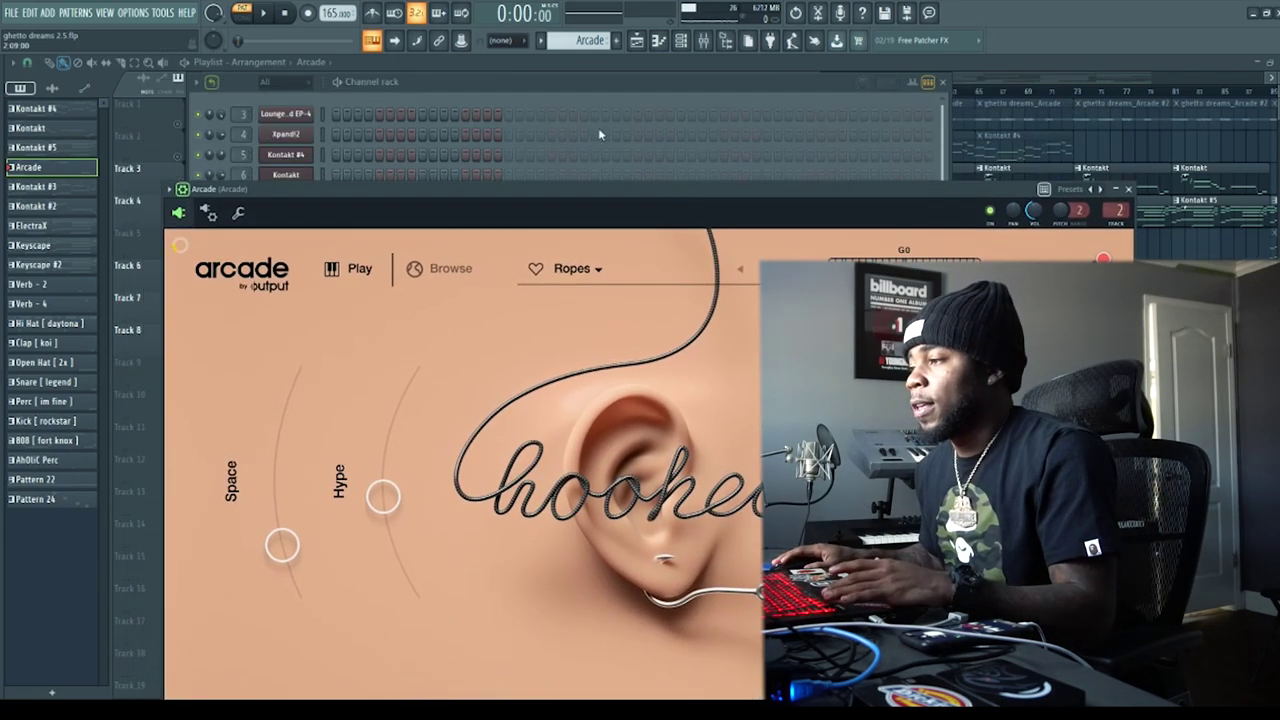
pyautogui.click(589, 183)
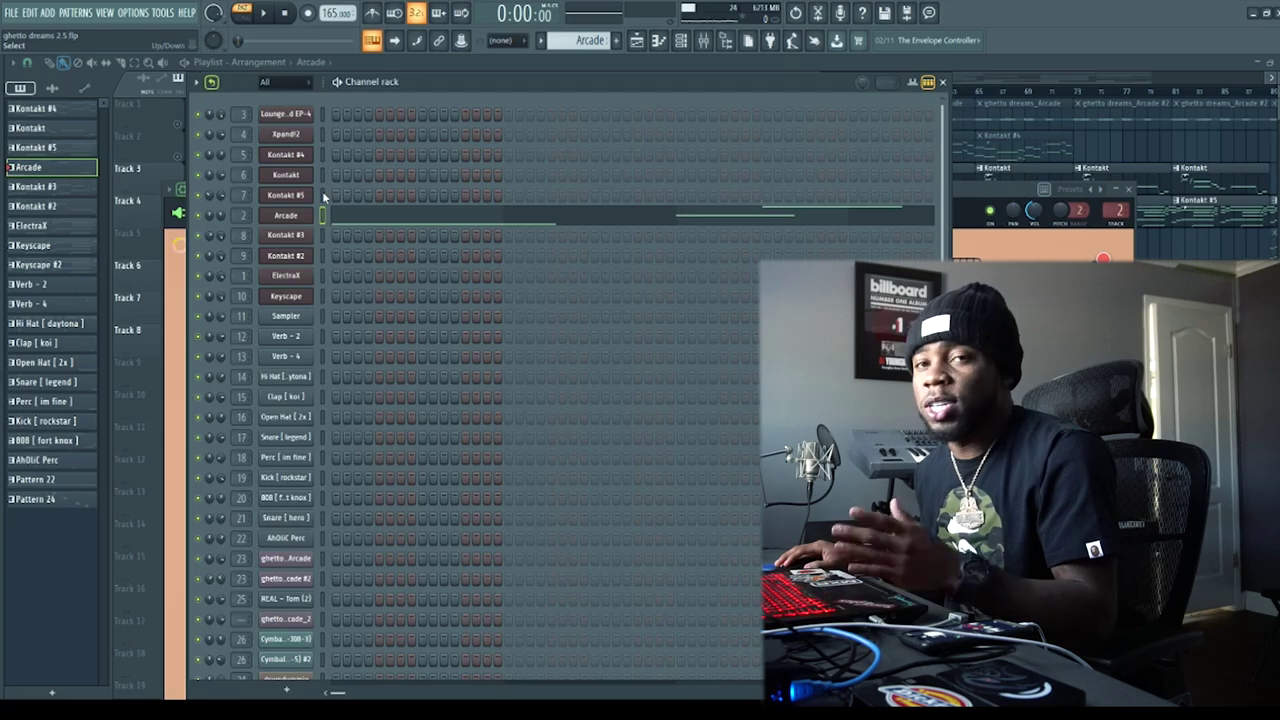
pyautogui.click(349, 217)
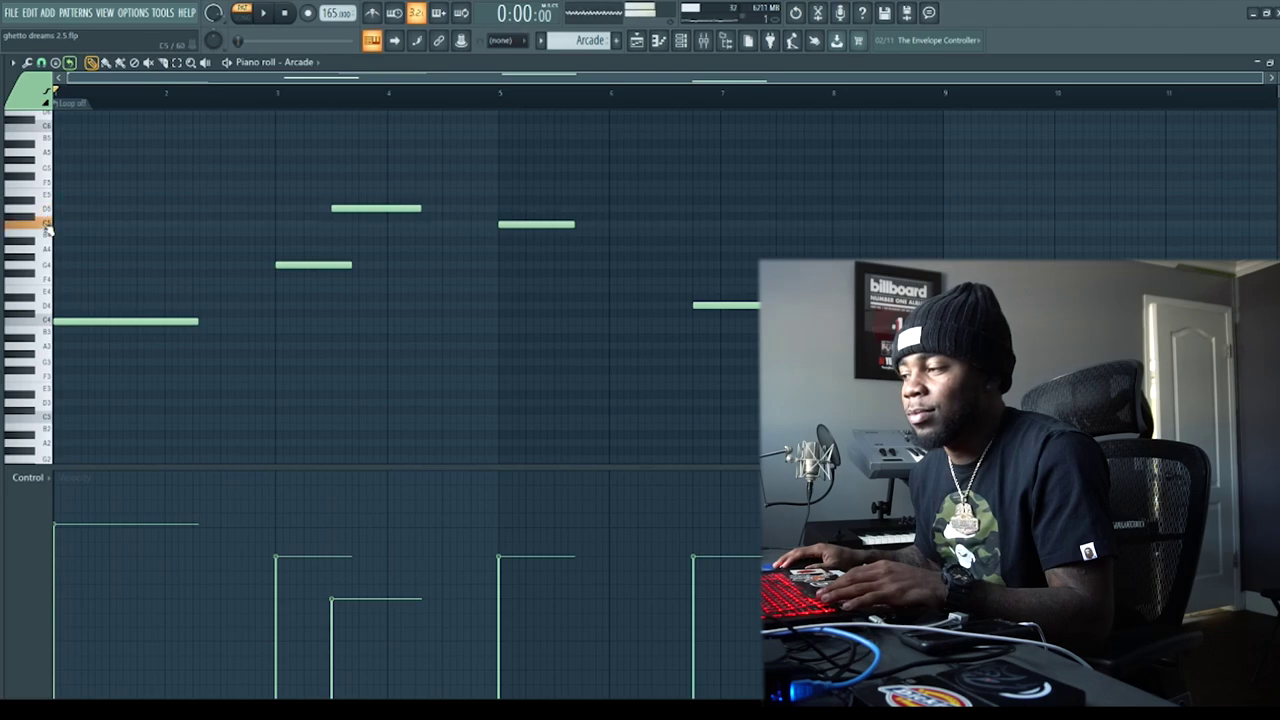
pyautogui.press('space')
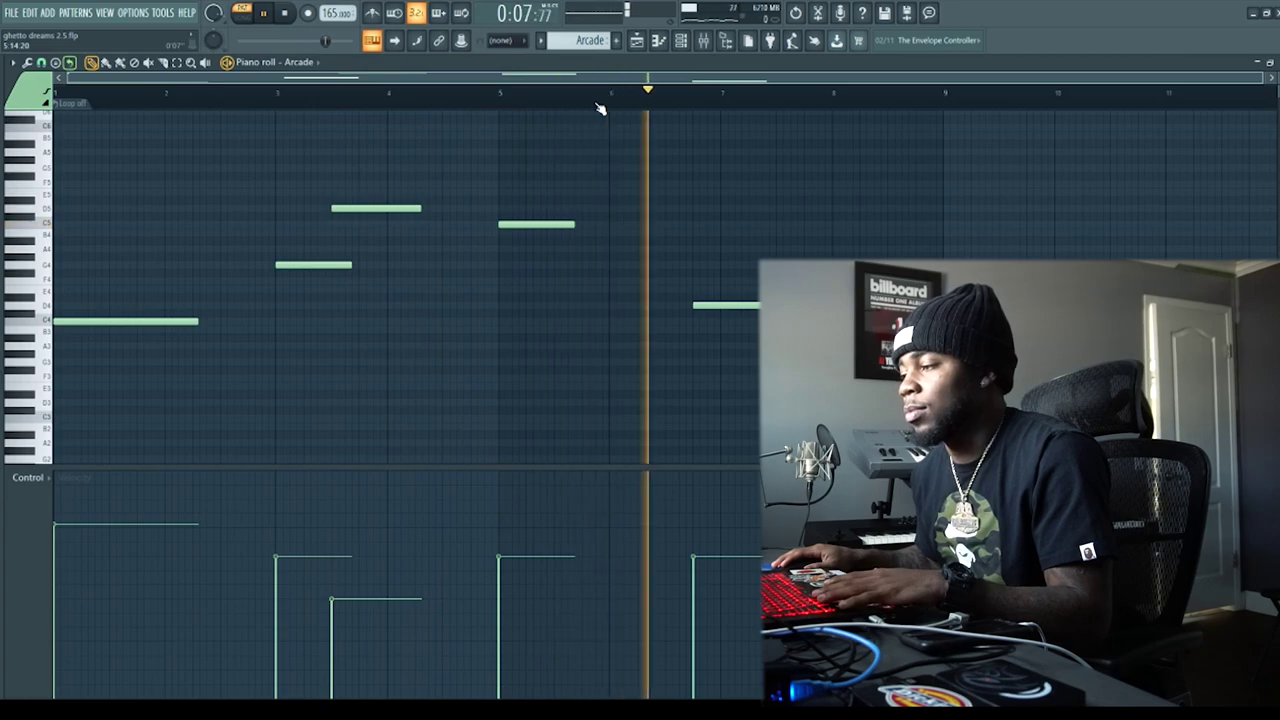
# Step: Stop playback and inspect the FabFilter Pro-Q 2 and Fruity delay 2 effects on the Arcade mixer track, closing all windows when done
pyautogui.click(703, 40)
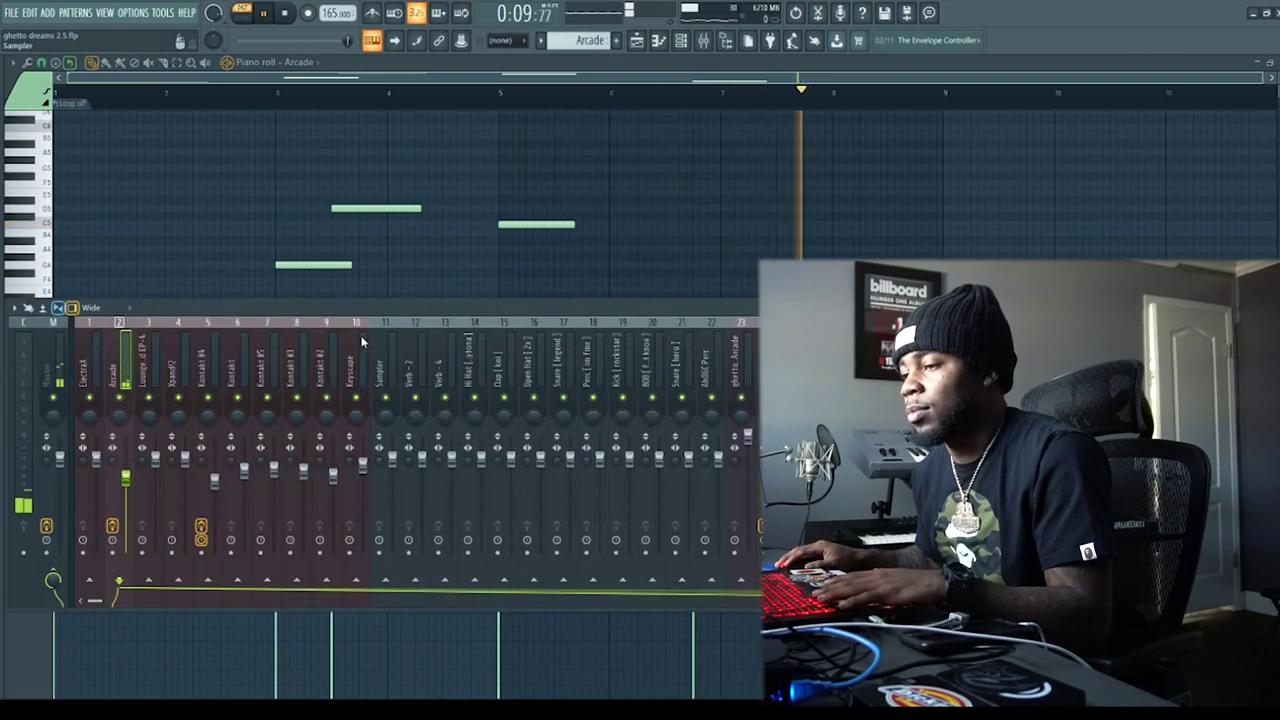
pyautogui.press('space')
pyautogui.click(1170, 350)
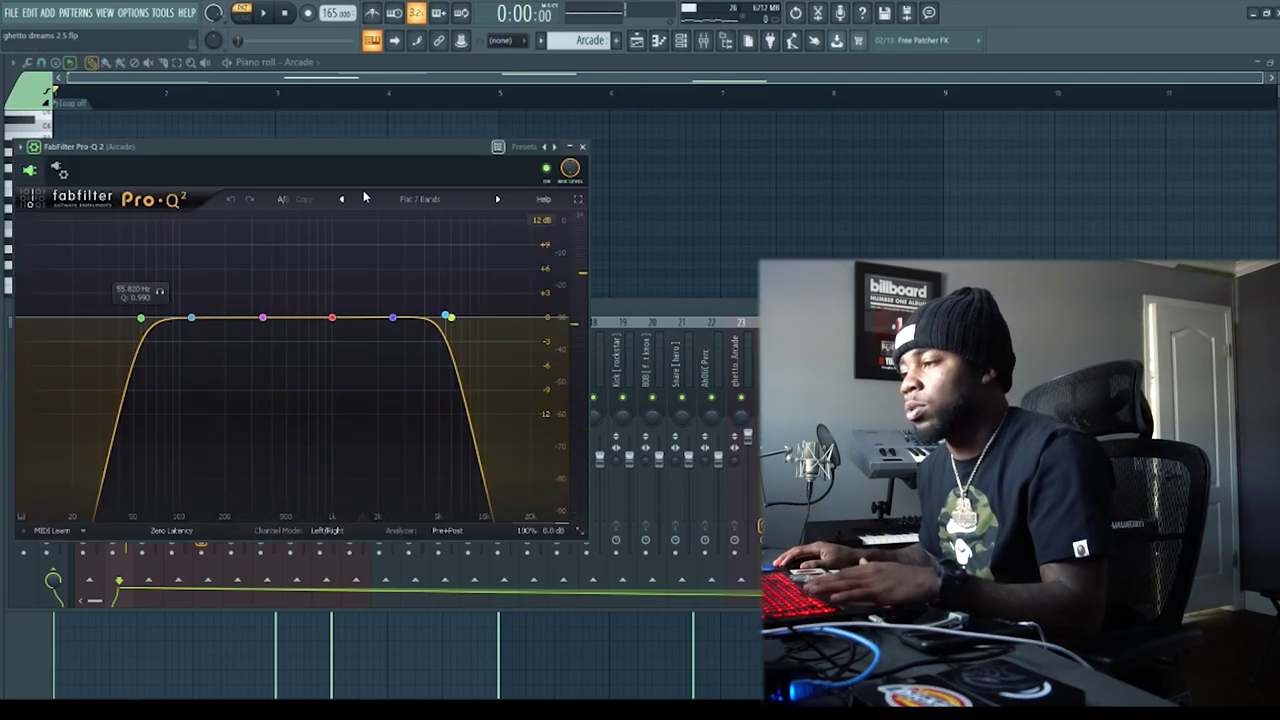
pyautogui.moveTo(364, 176); pyautogui.dragTo(461, 172)
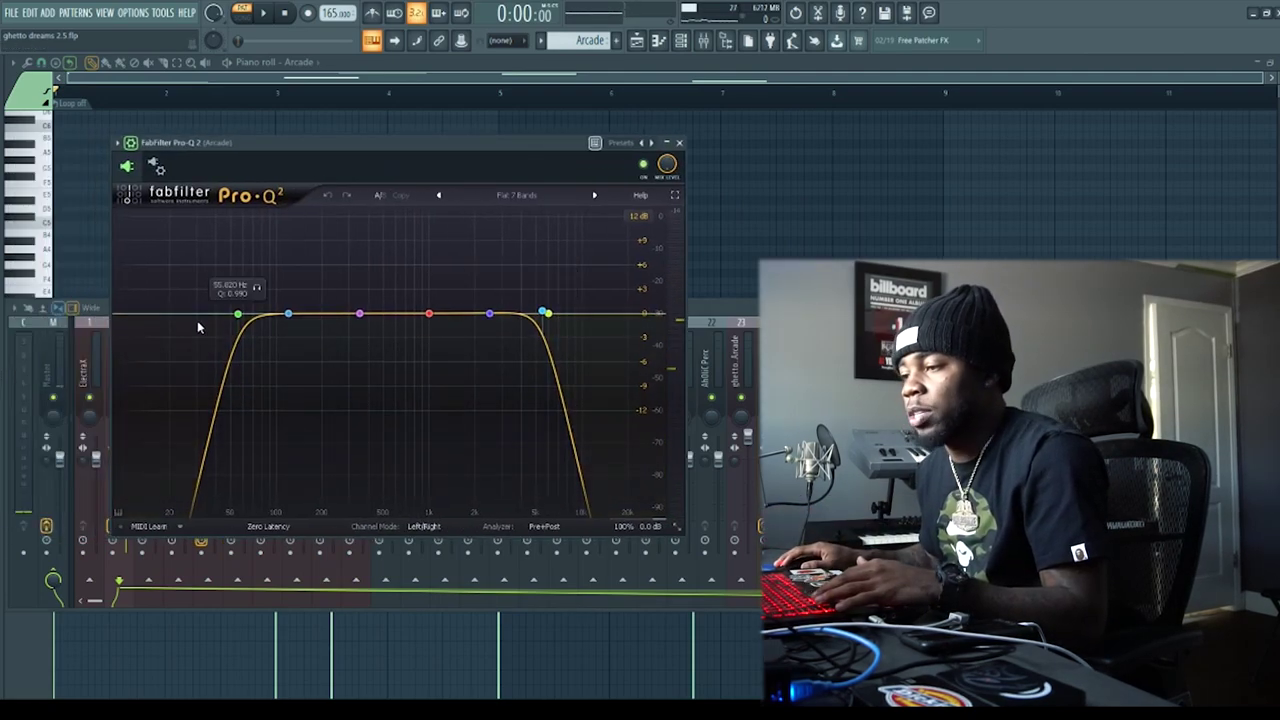
pyautogui.click(1170, 370)
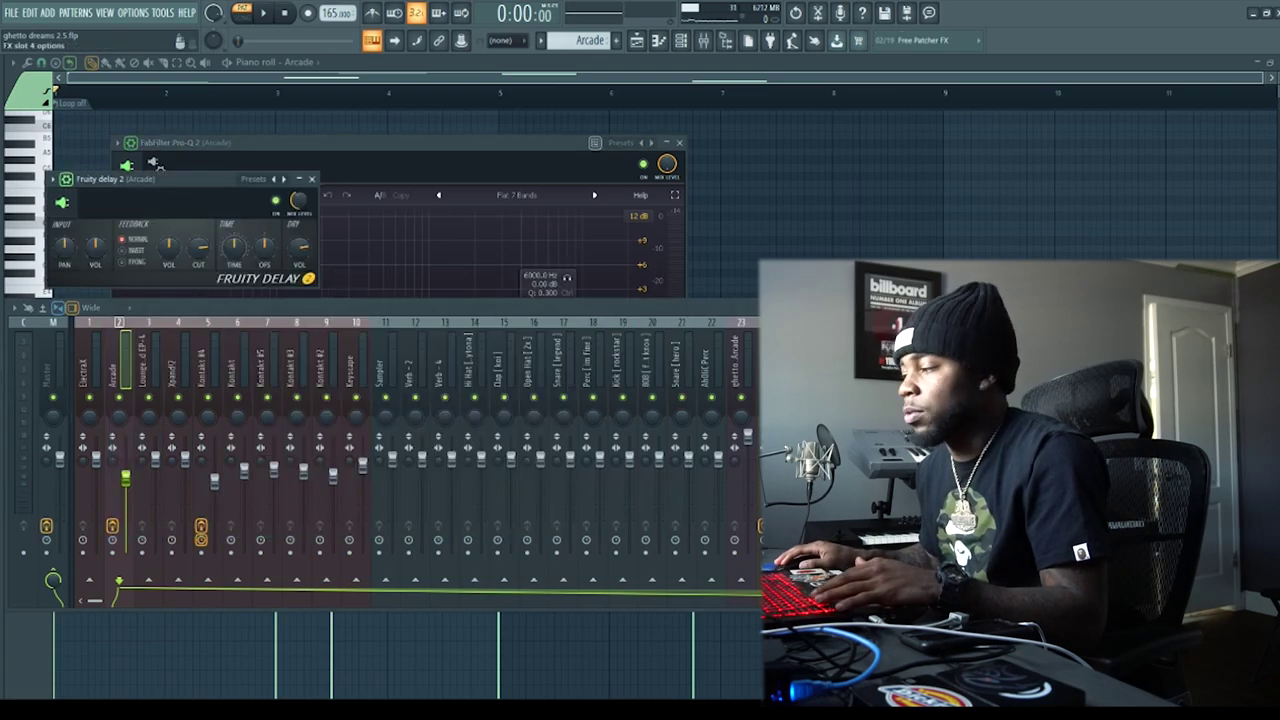
pyautogui.press('F12')
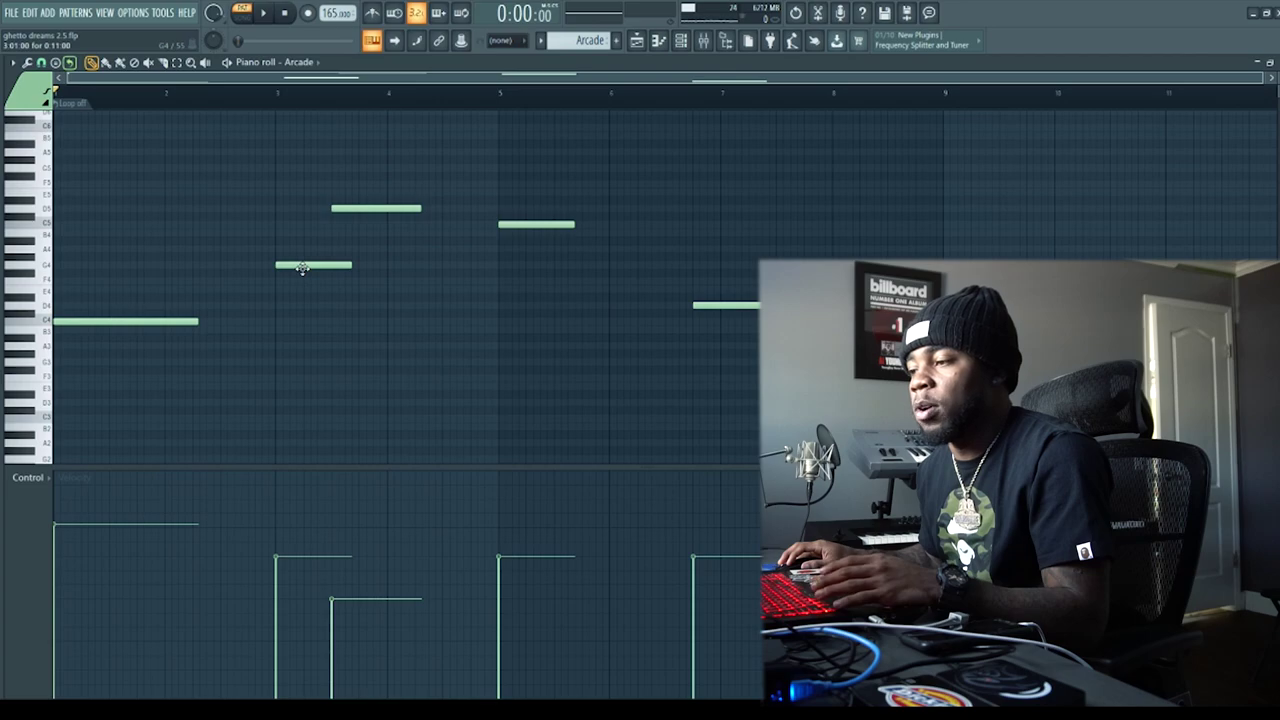
# Step: Shorten the Arcade pattern's D5 note in bar 3 to the G4 note's length, play the pattern and return to the playlist
pyautogui.scroll(2, 302, 268)
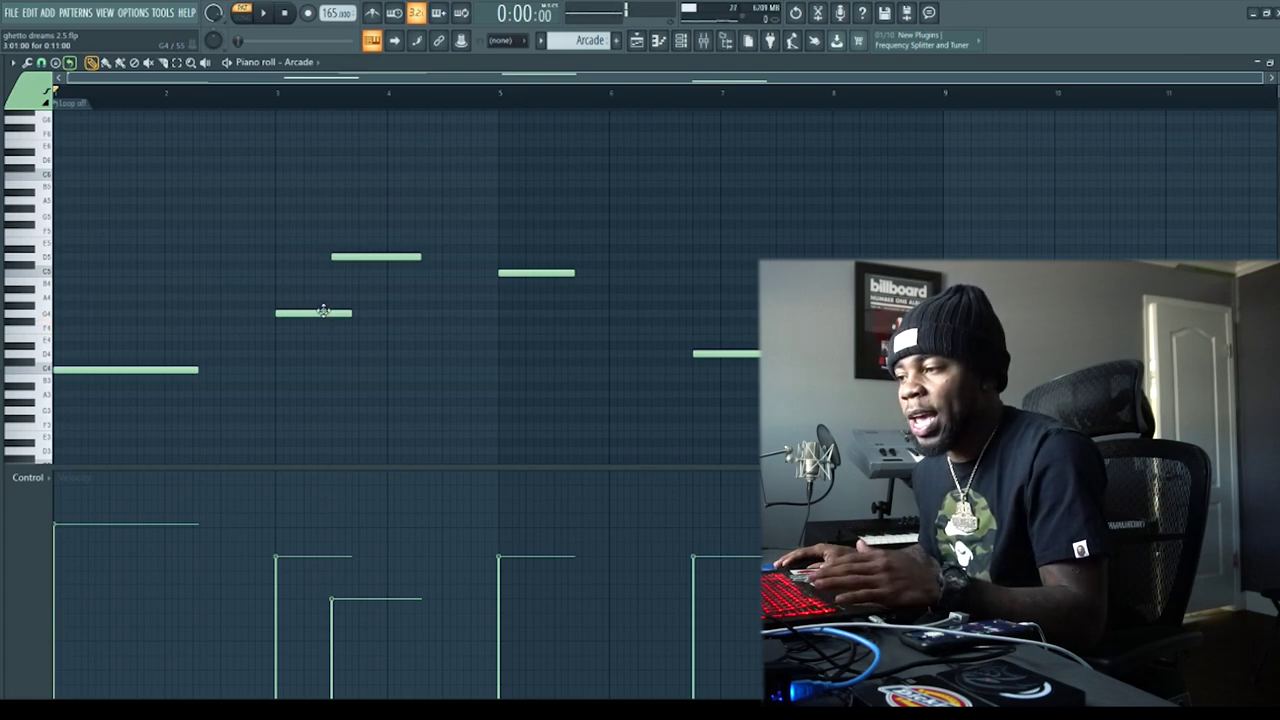
pyautogui.moveTo(354, 267)
pyautogui.mouseDown()
pyautogui.moveTo(371, 272)
pyautogui.moveTo(333, 258)
pyautogui.mouseUp()
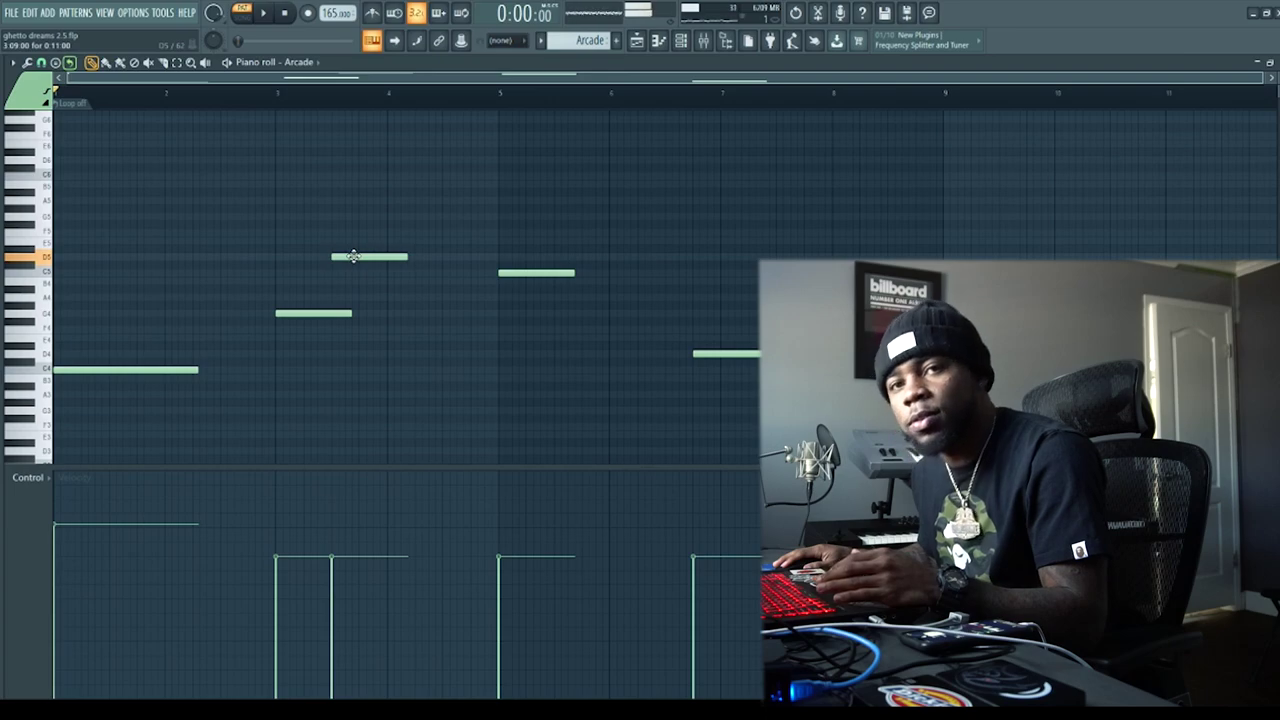
pyautogui.press('space')
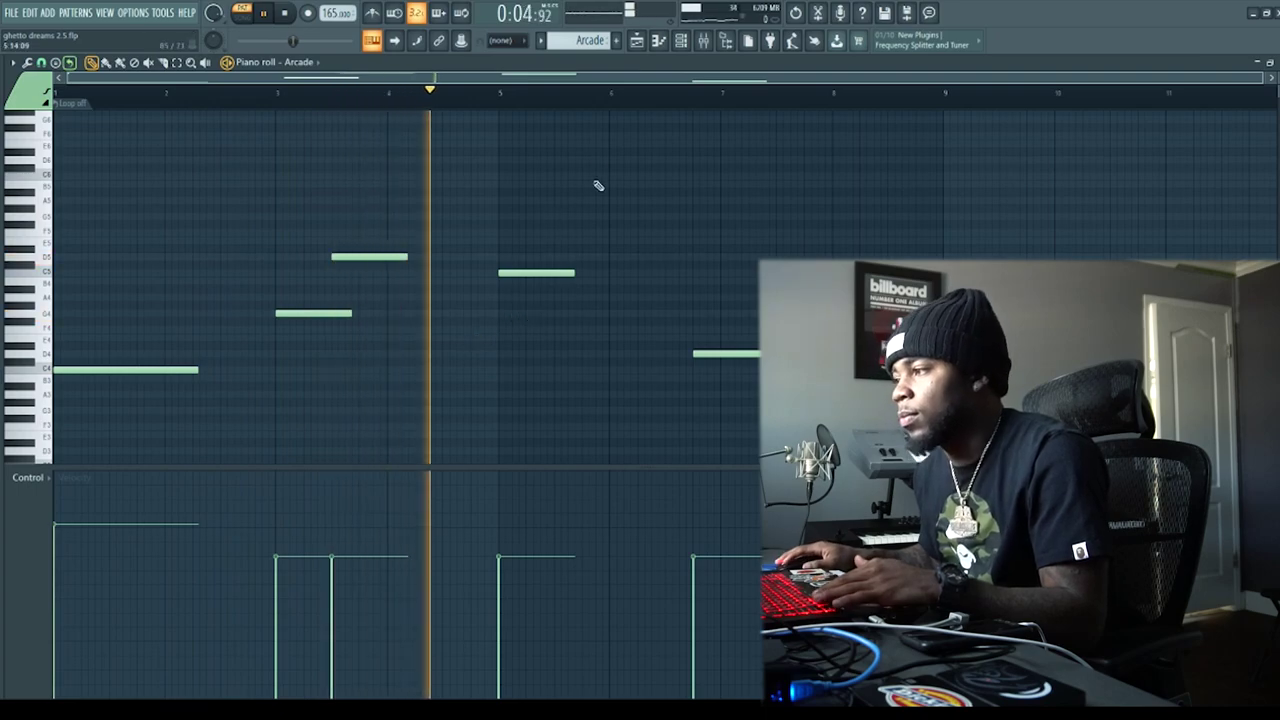
pyautogui.press('F5')
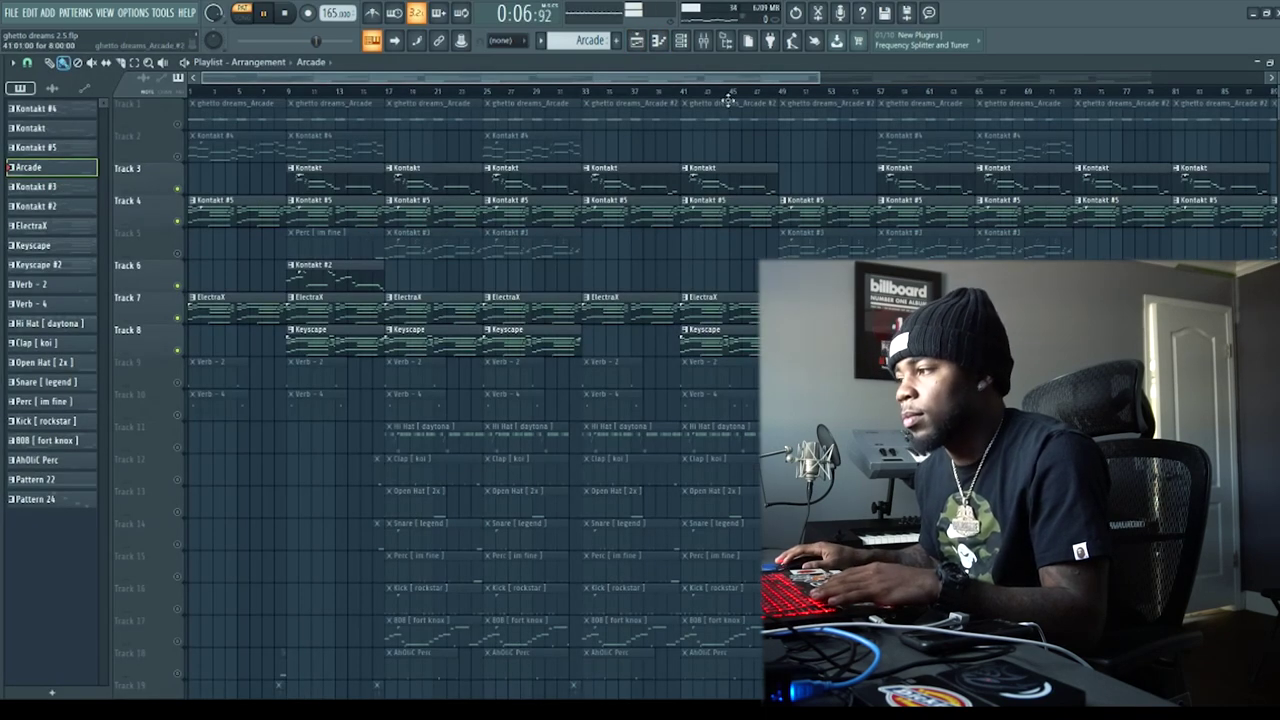
pyautogui.press('space')
# Step: Check the Arcade channel in the channel rack, unmute Track 1 and play the arrangement in song mode
pyautogui.click(680, 40)
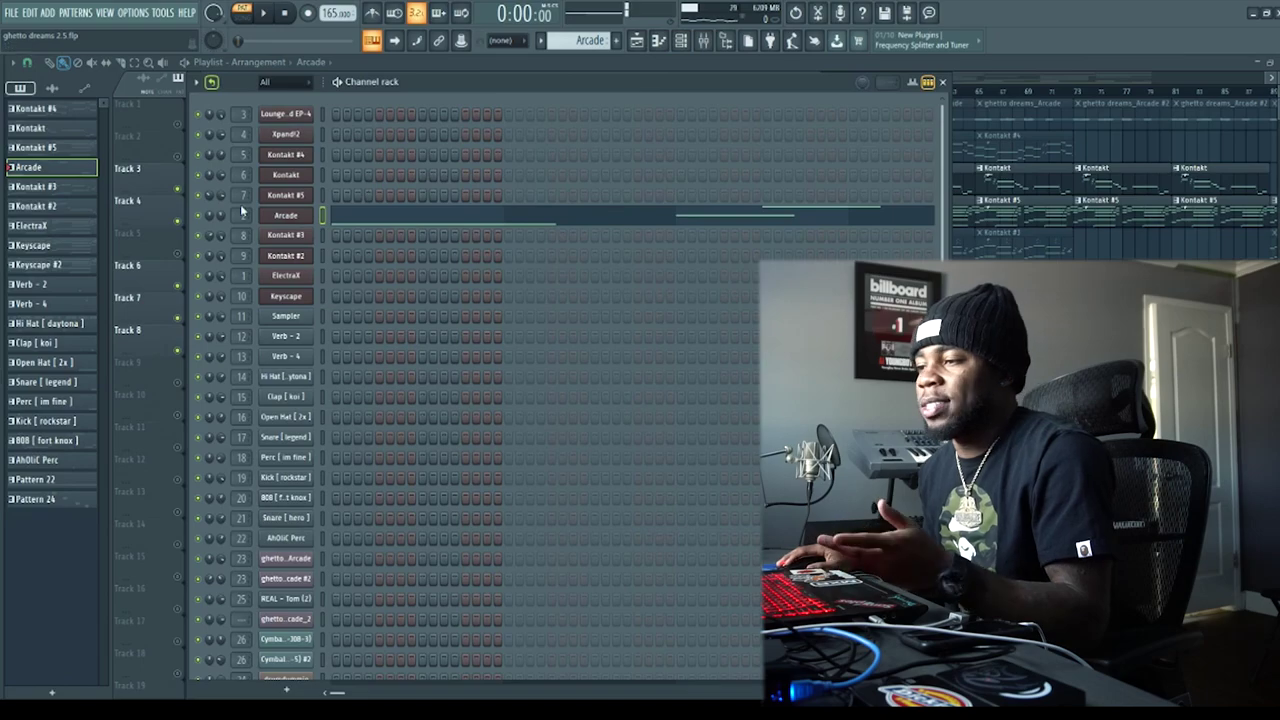
pyautogui.press('F6')
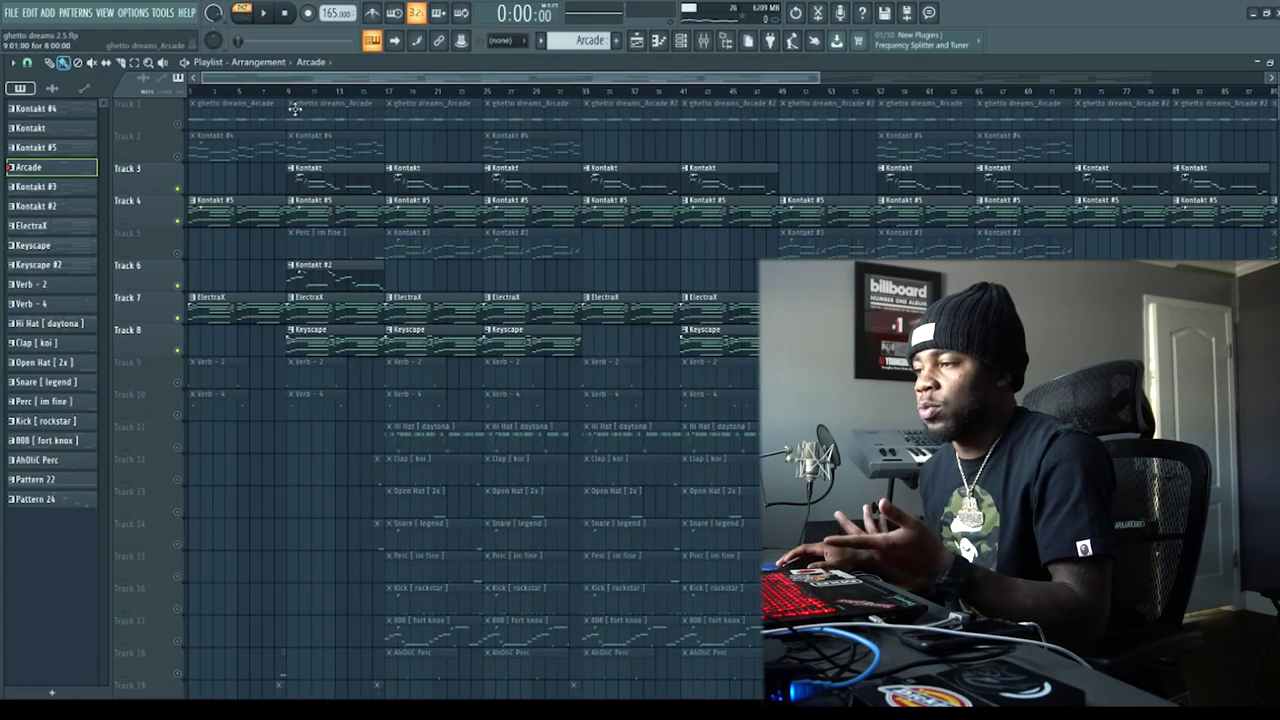
pyautogui.click(178, 124)
pyautogui.press('space')
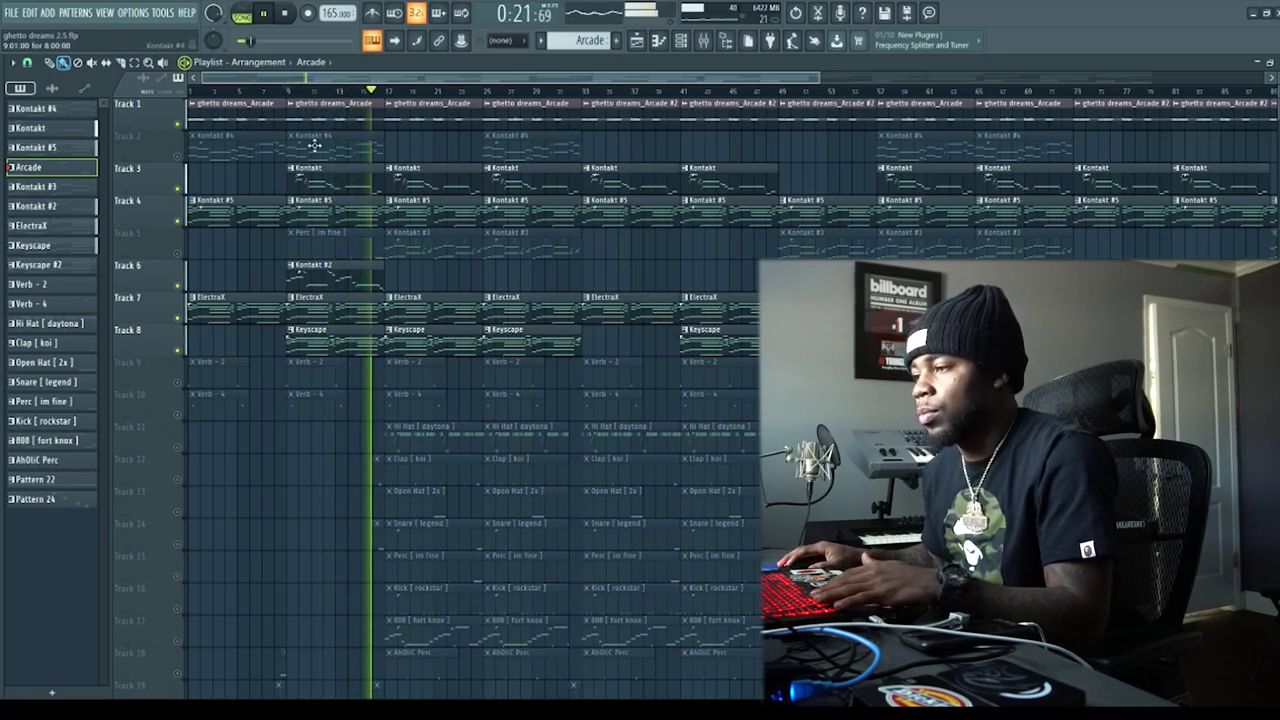
pyautogui.press('space')
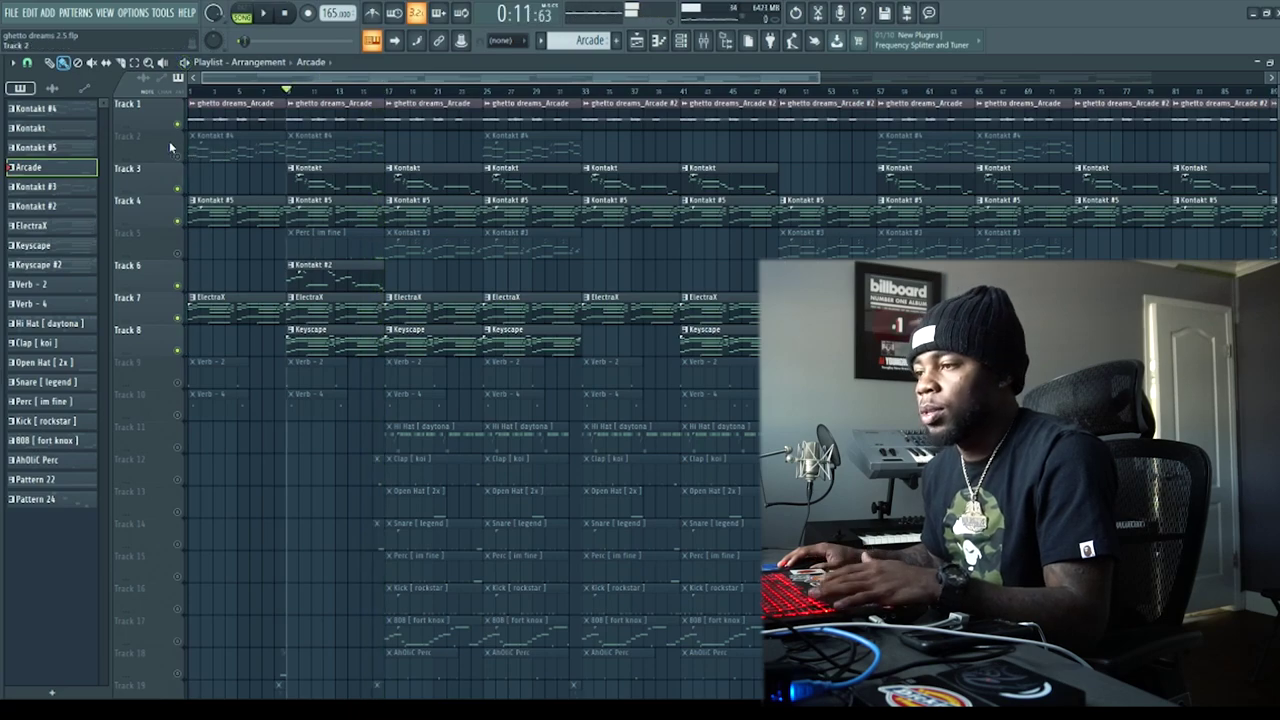
# Step: Unmute Track 2 and select bars 9 through 16 as the playback range, leaving no clips selected
pyautogui.click(177, 156)
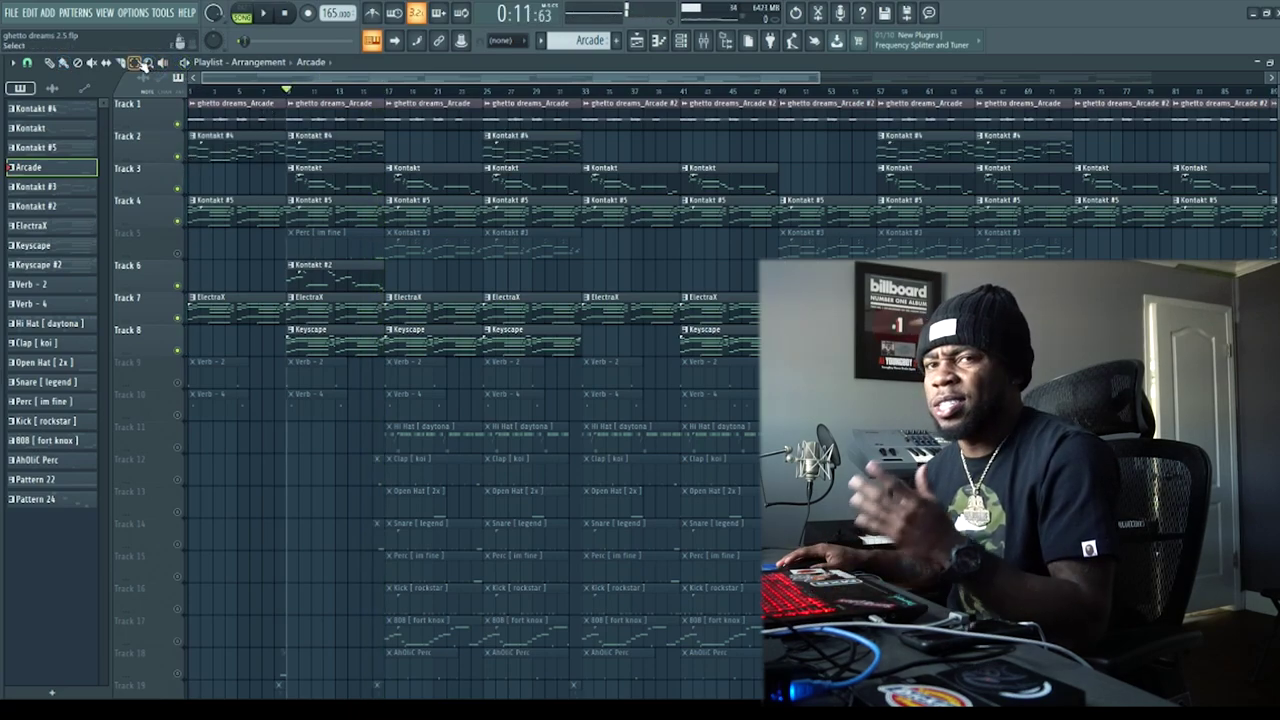
pyautogui.moveTo(388, 104); pyautogui.dragTo(316, 104)
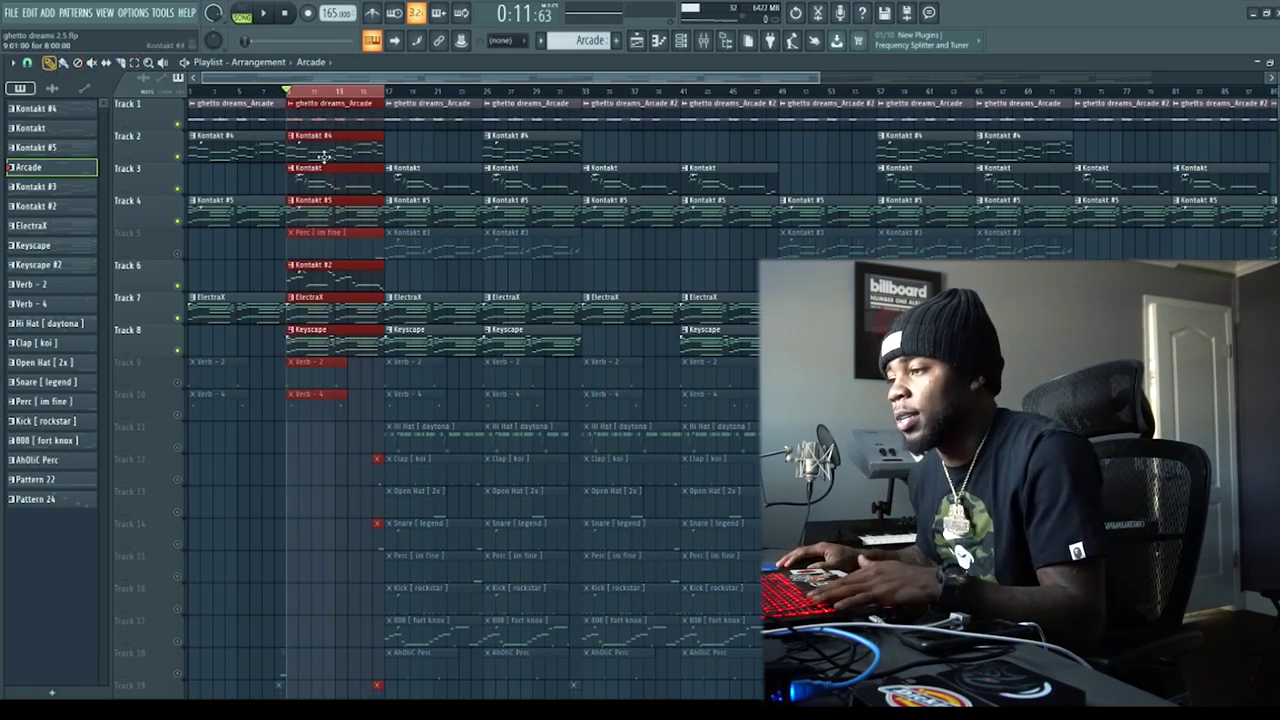
pyautogui.rightClick(404, 148)
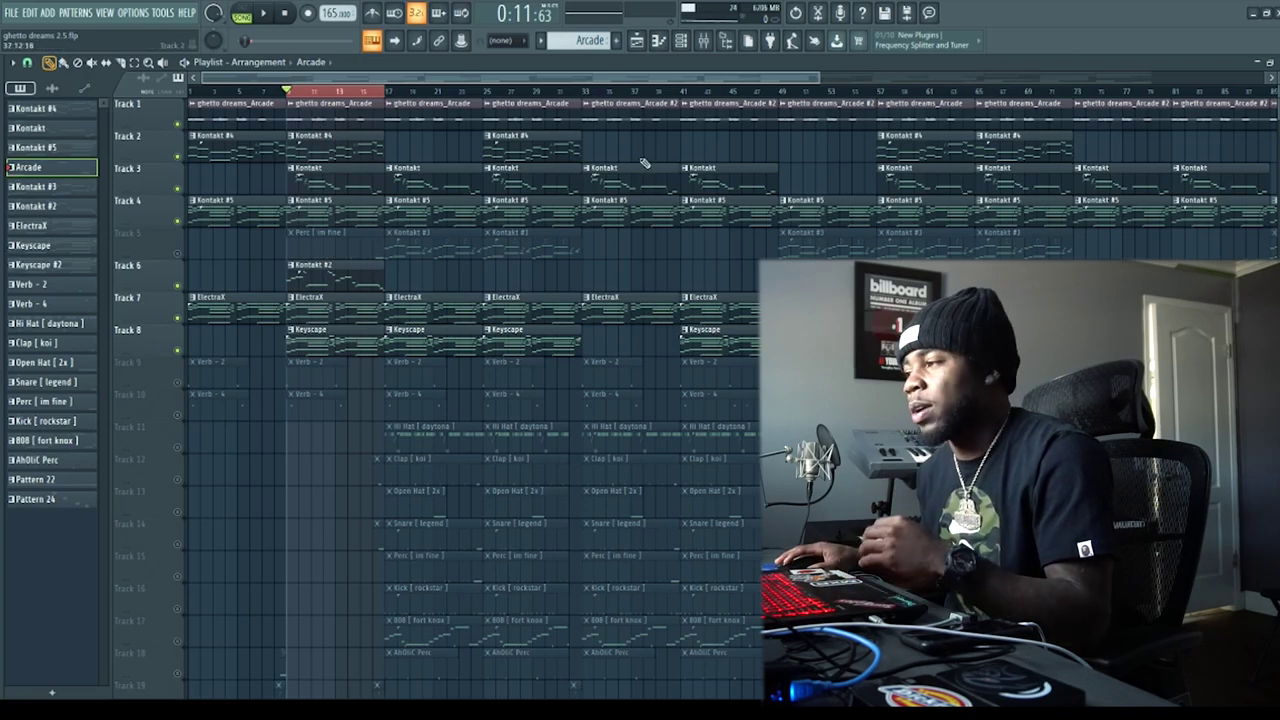
# Step: Inspect the Kontakt #4 mixer track and its SPL Vitalizer MK2-T effect, closing both the effect and the mixer
pyautogui.click(705, 44)
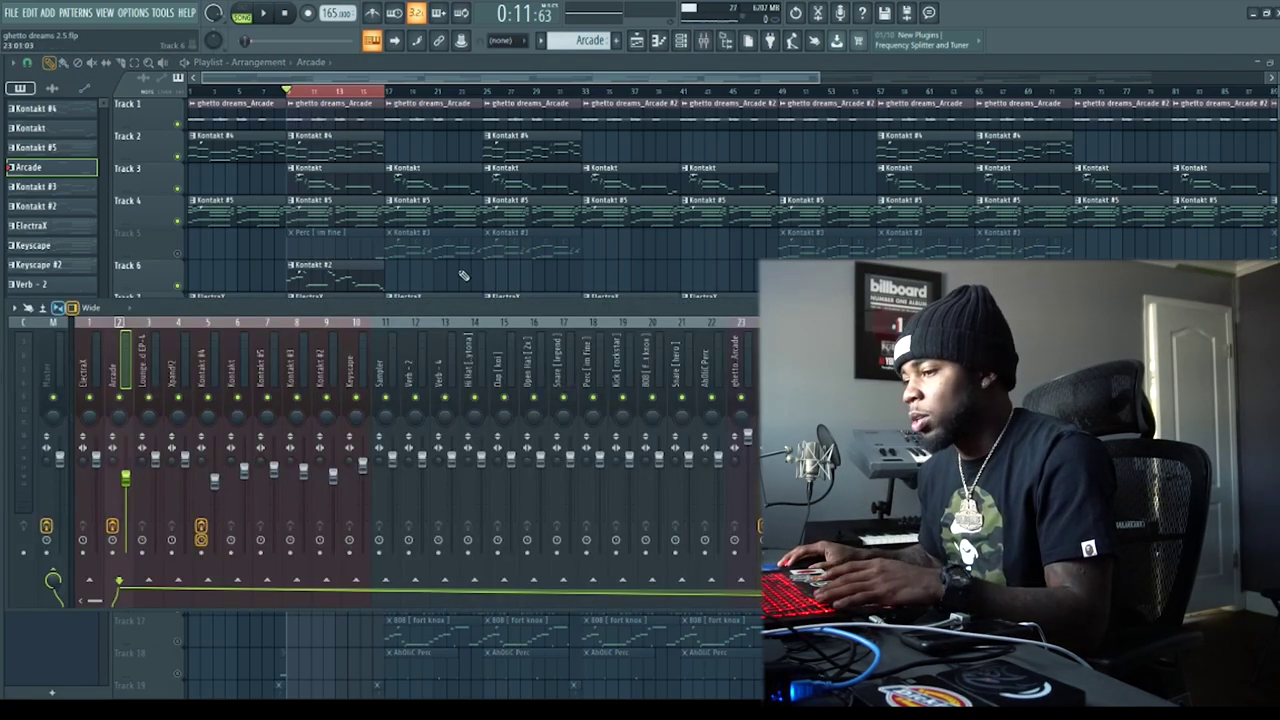
pyautogui.click(166, 357)
pyautogui.click(186, 360)
pyautogui.click(205, 362)
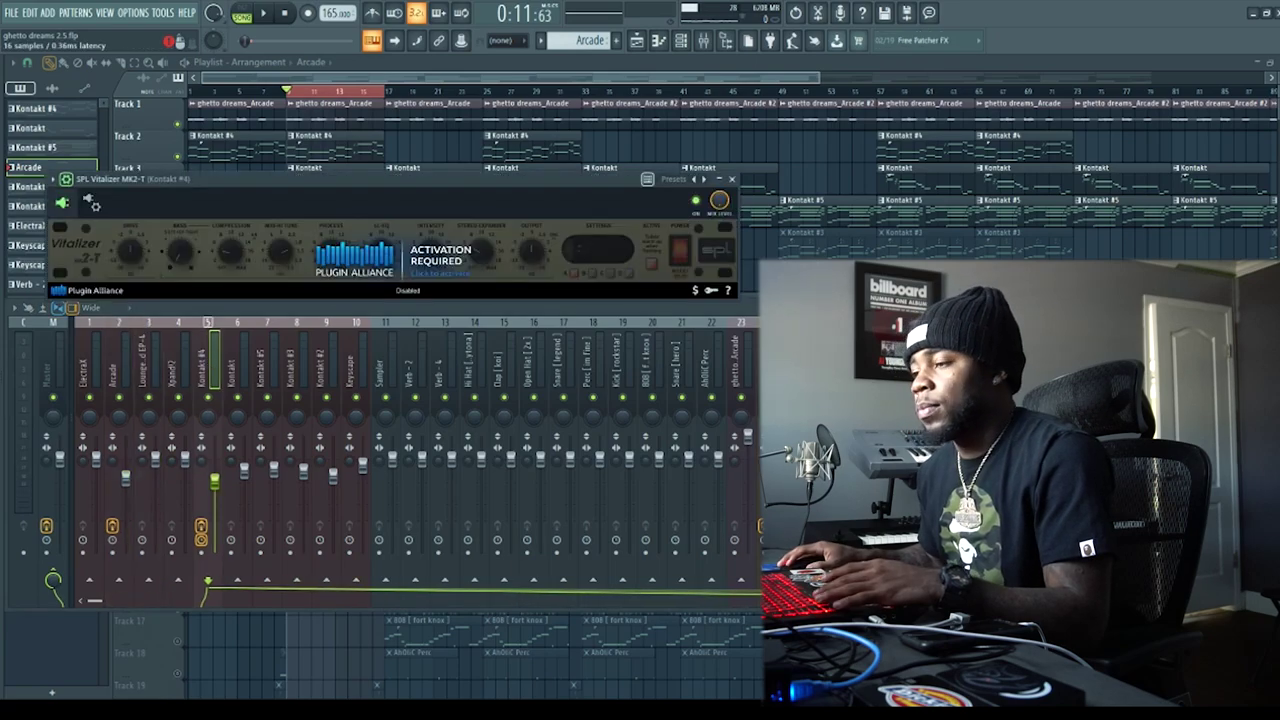
pyautogui.click(732, 179)
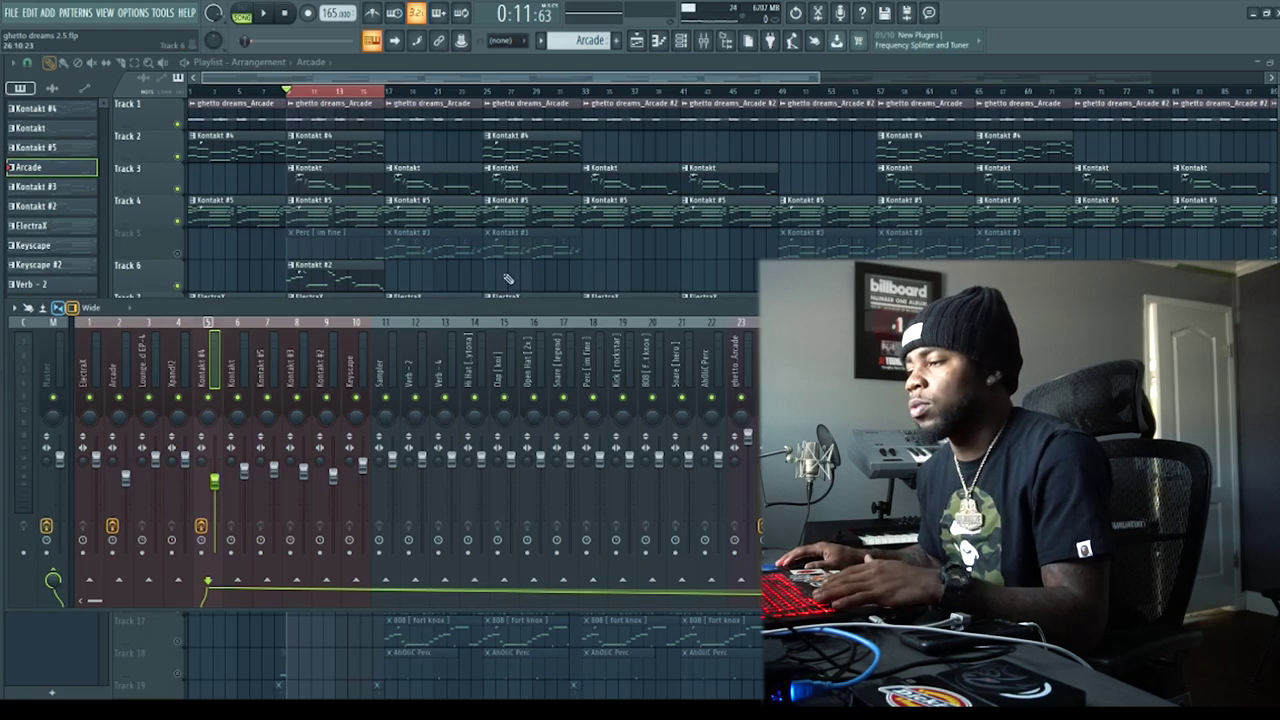
pyautogui.press('F9')
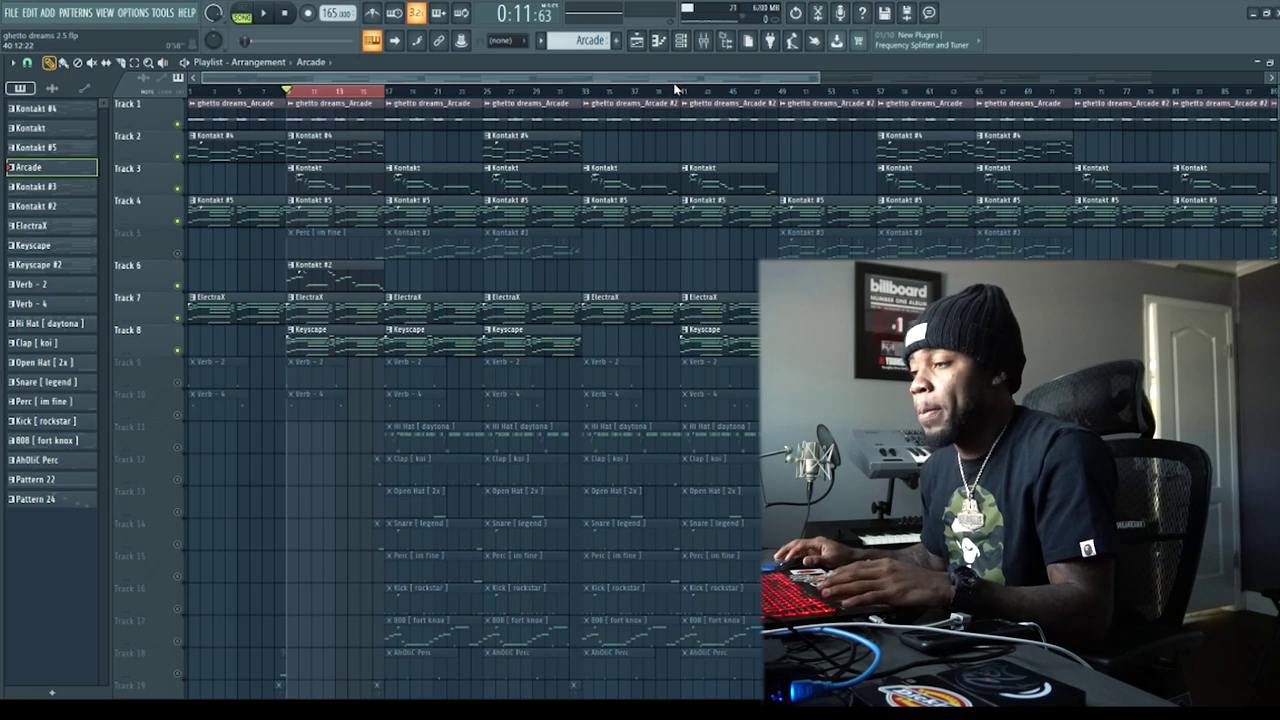
# Step: Play the selected range while viewing the Kontakt #4 clip's notes in the piano roll, and return to the playlist
pyautogui.press('space')
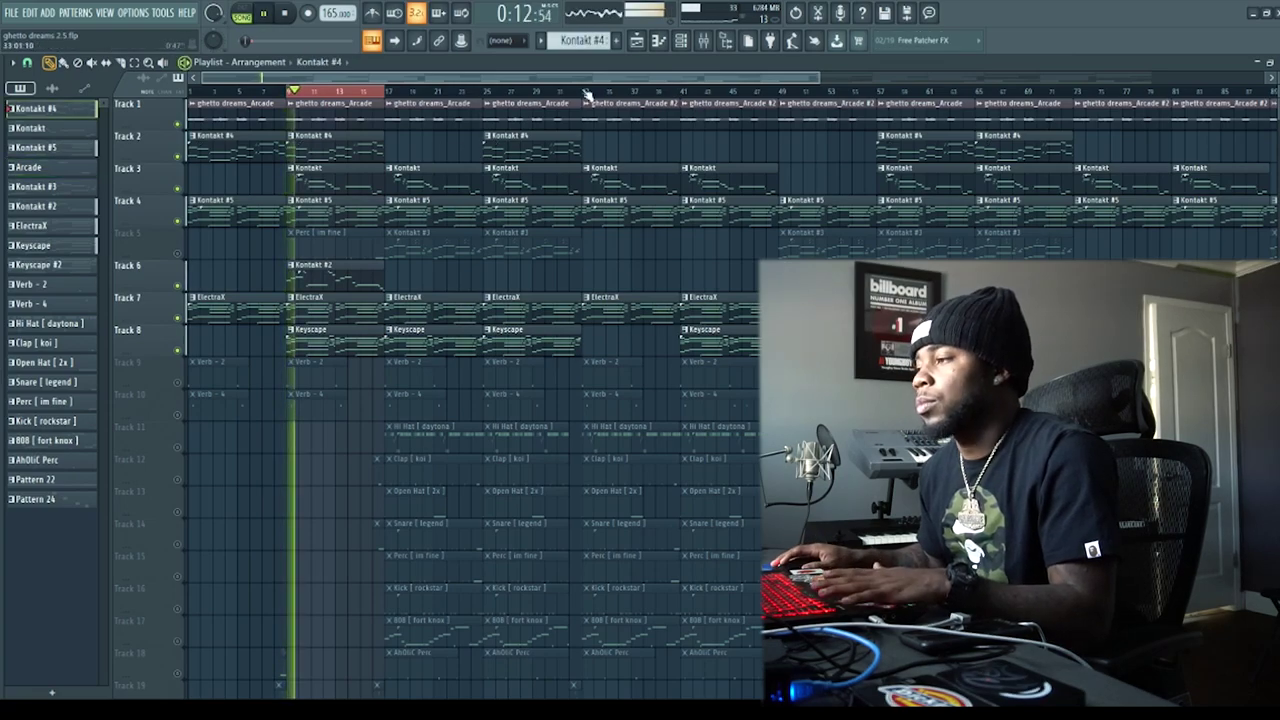
pyautogui.click(705, 45)
pyautogui.doubleClick(366, 143)
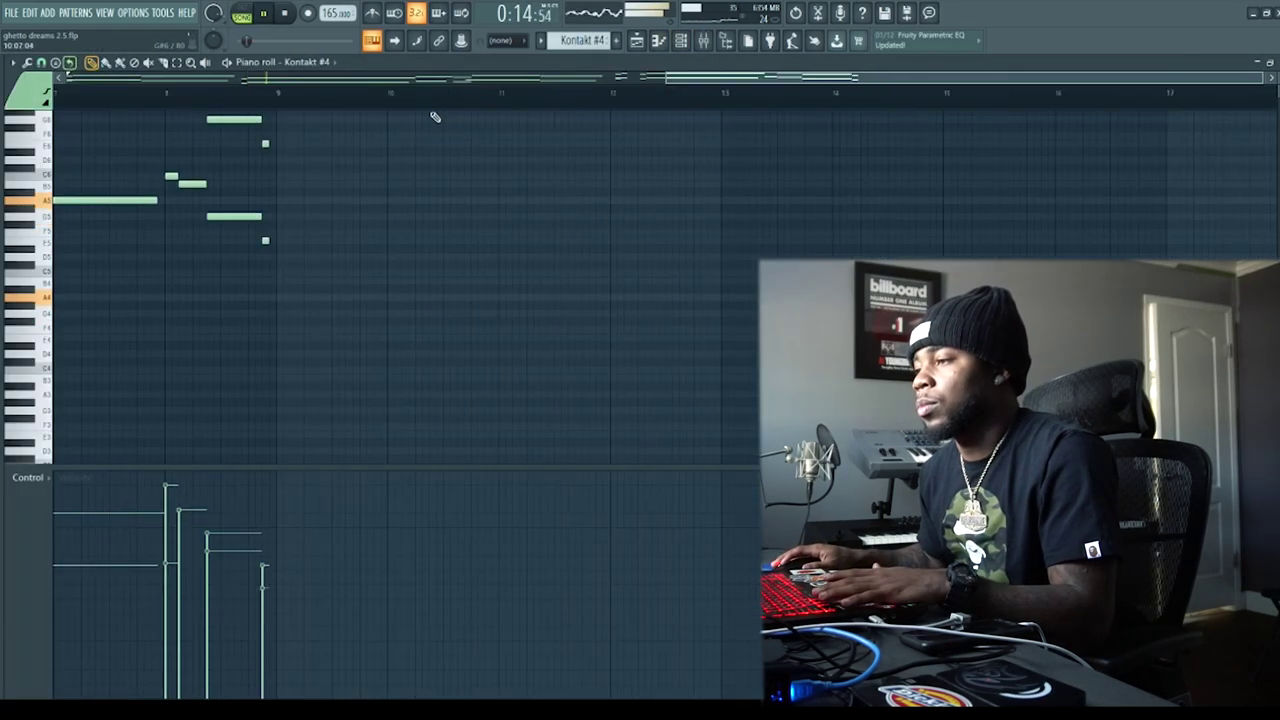
pyautogui.scroll(3, 400, 234)
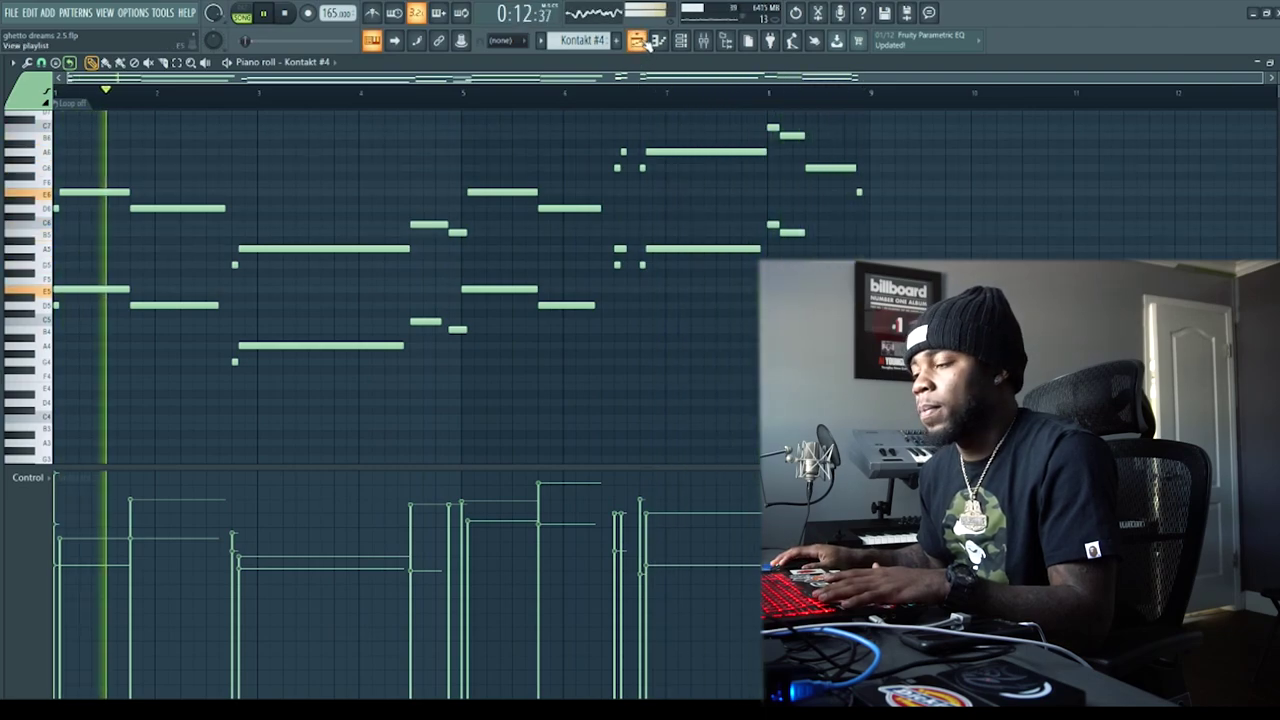
pyautogui.click(637, 40)
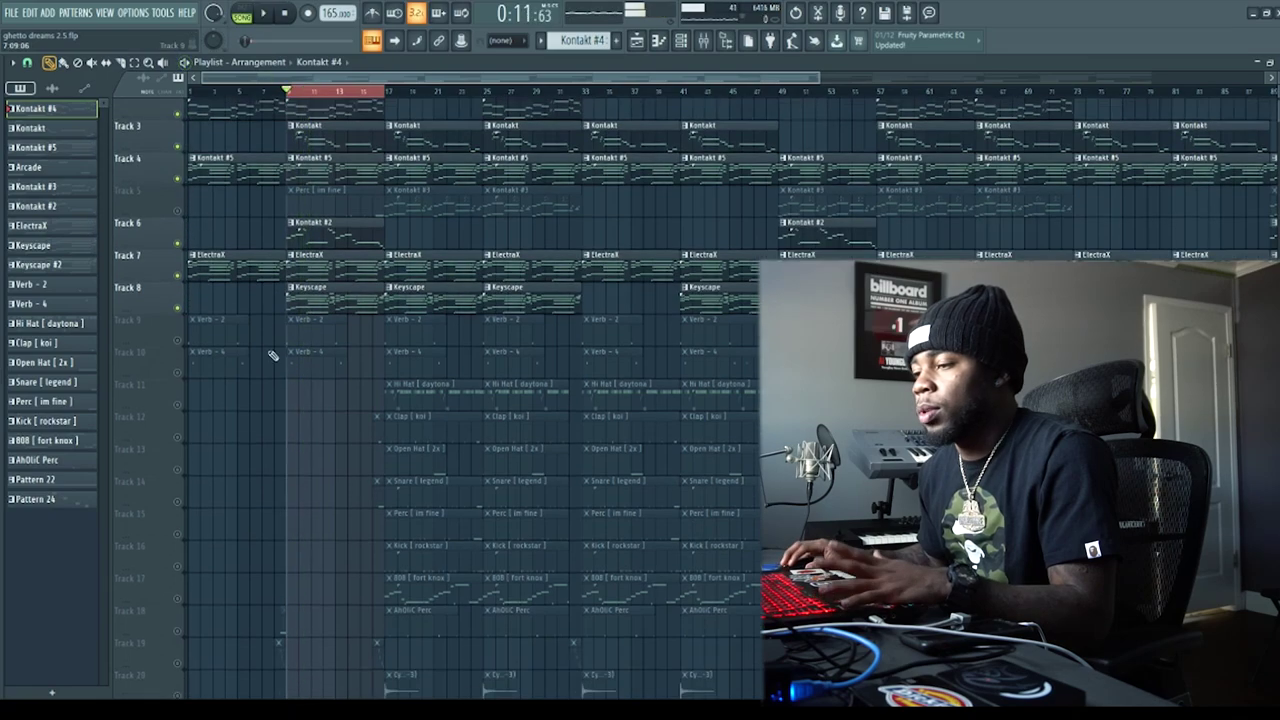
# Step: Isolate Tracks 9 and 10 with the Verb - 2 and Verb - 4 clips and play bars 9 through 16
pyautogui.scroll(-3, 193, 305)
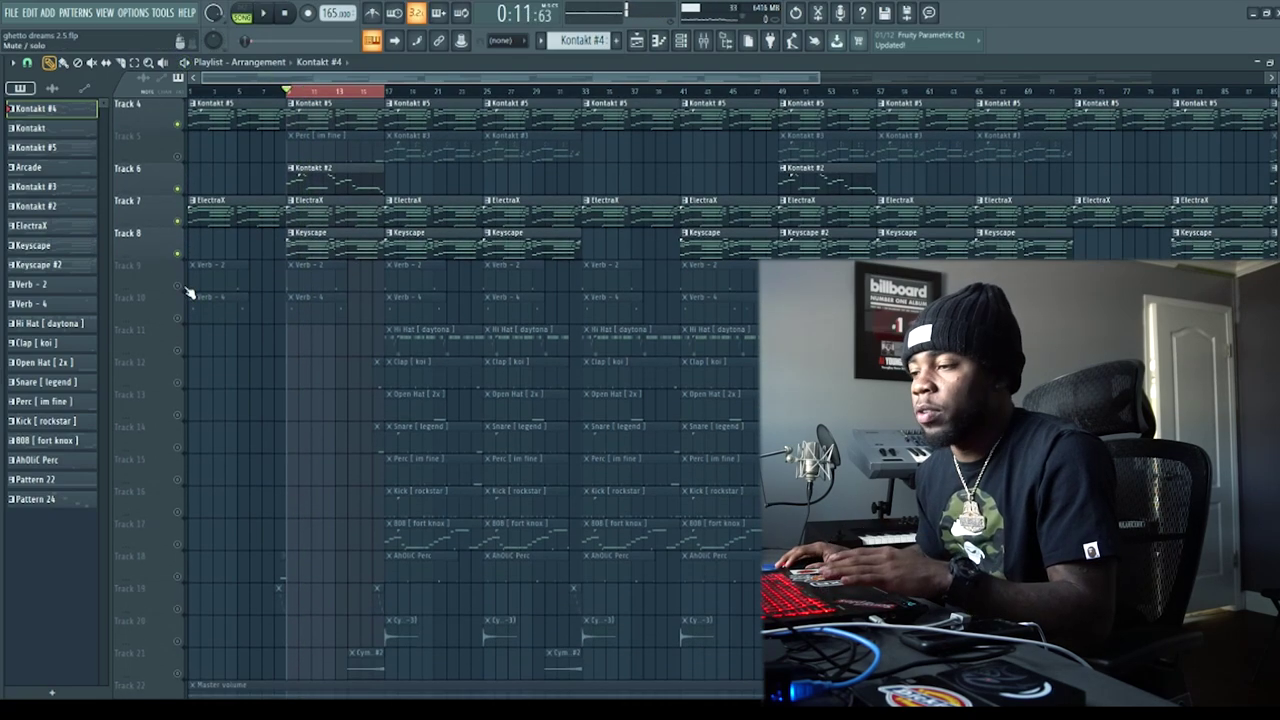
pyautogui.keyDown('ctrl'); pyautogui.click(180, 287); pyautogui.keyUp('ctrl')
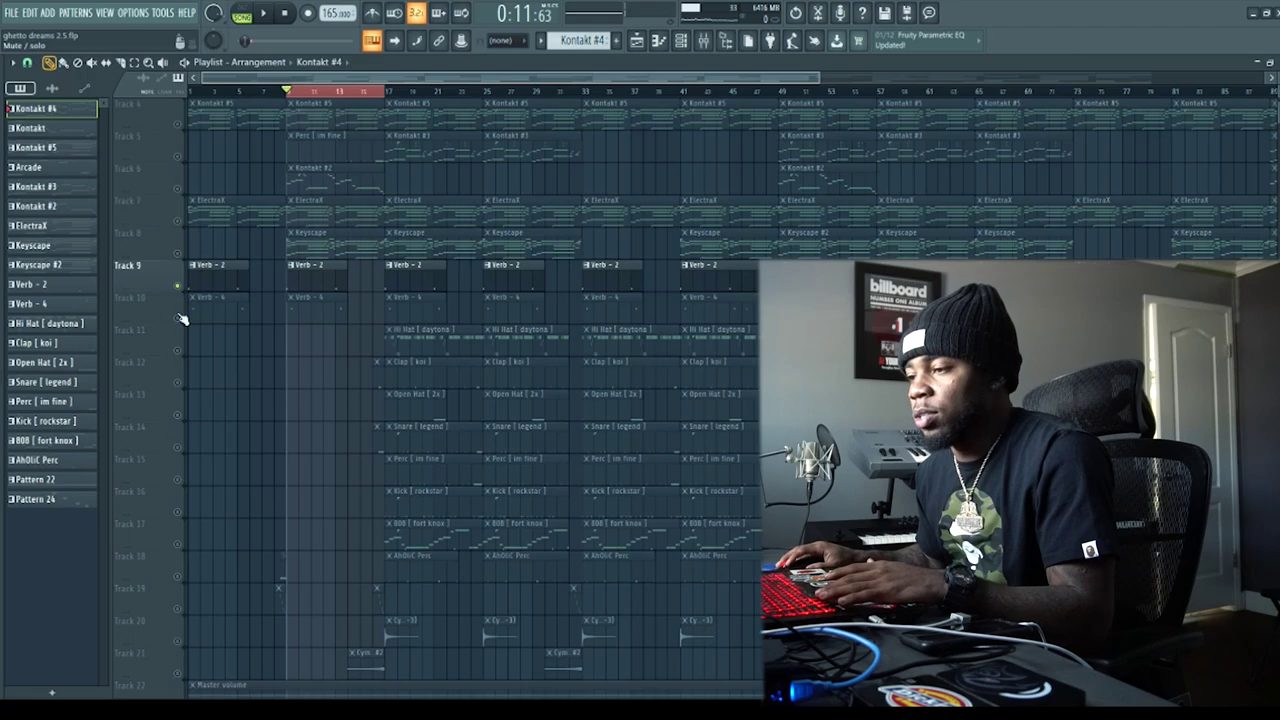
pyautogui.click(178, 318)
pyautogui.scroll(5, 298, 92)
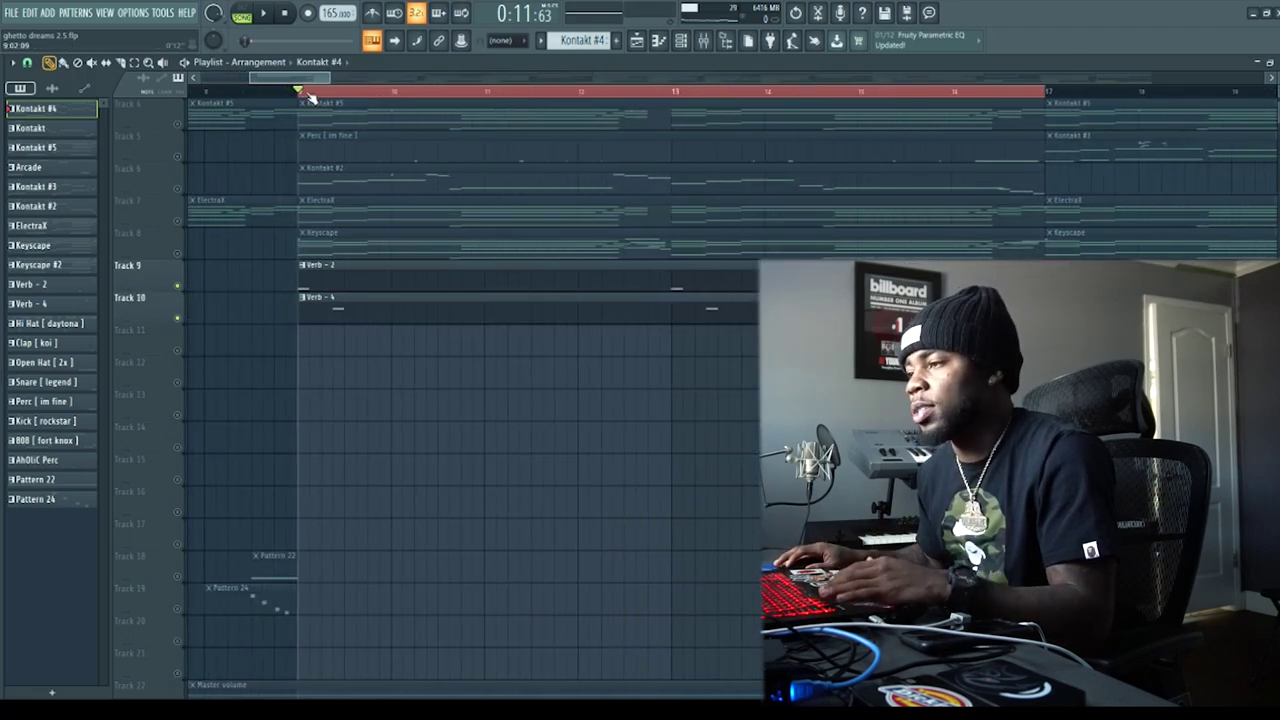
pyautogui.scroll(-4, 308, 97)
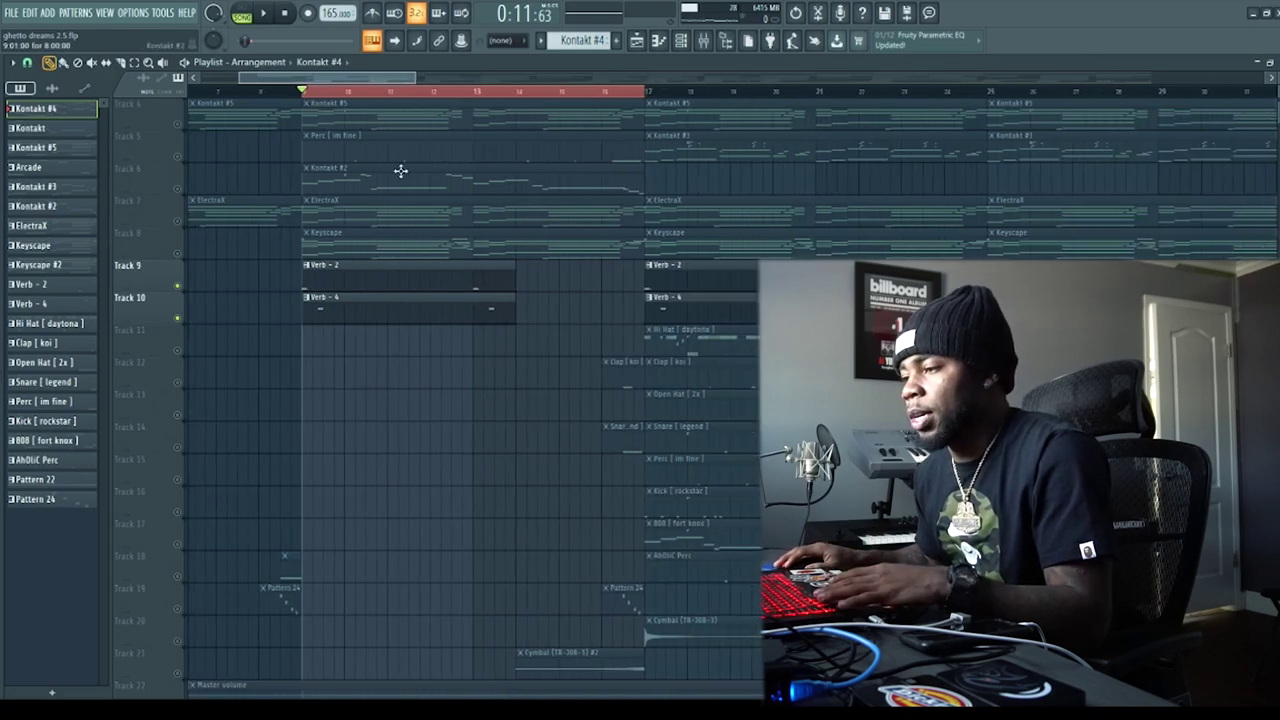
pyautogui.press('space')
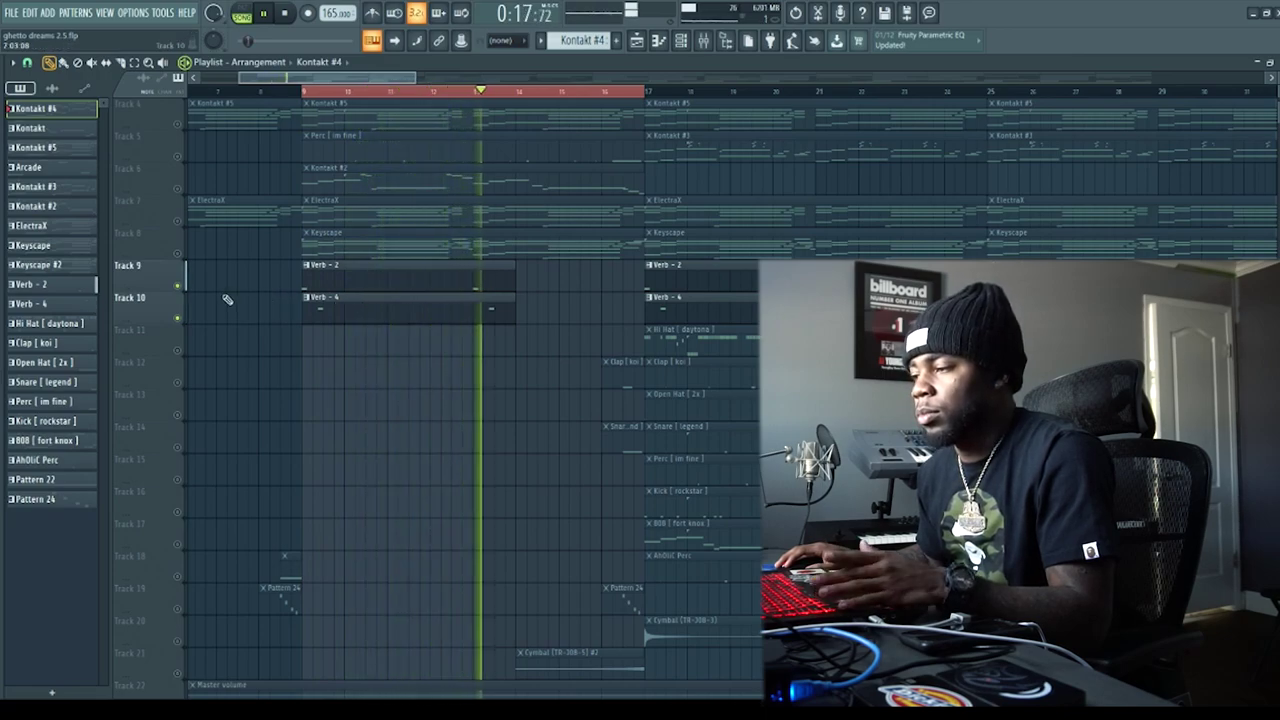
# Step: Unmute all playlist tracks and replay the selected range from bar 9 while viewing the full arrangement
pyautogui.rightClick(178, 255)
pyautogui.rightClick(178, 255)
pyautogui.press('space')
pyautogui.press('space')
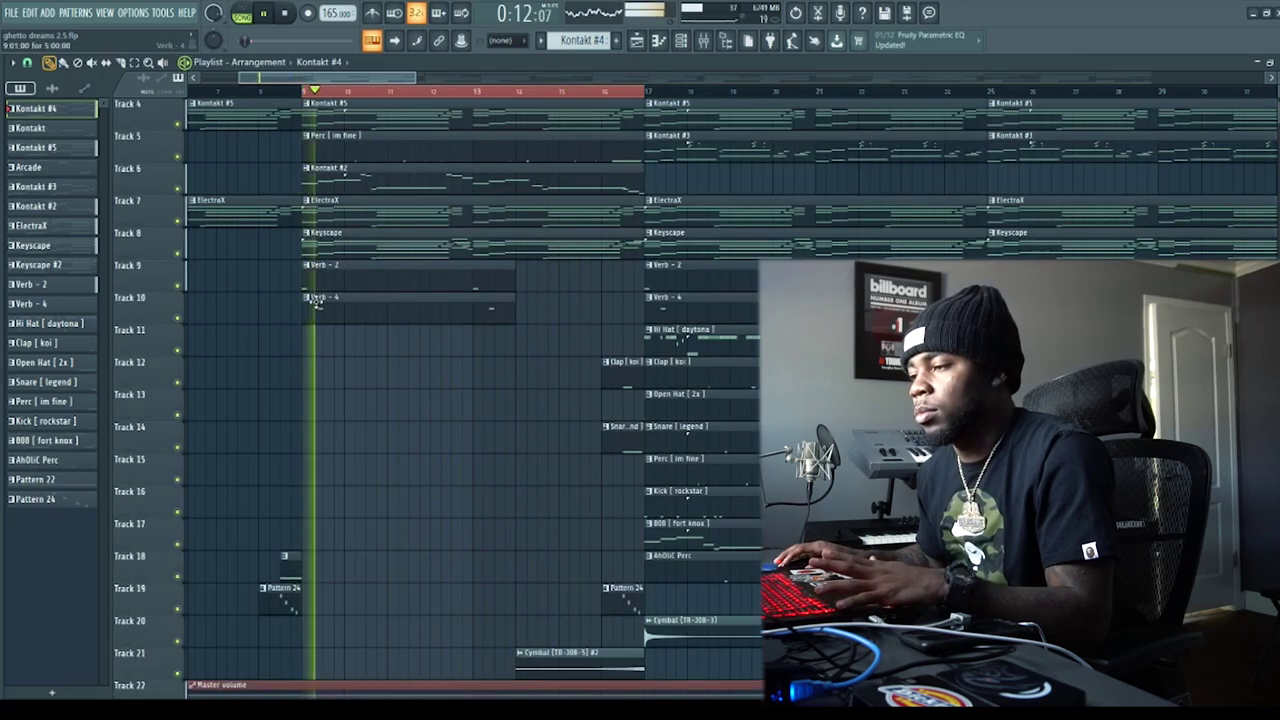
pyautogui.scroll(-3, 471, 309)
pyautogui.scroll(-3, 547, 101)
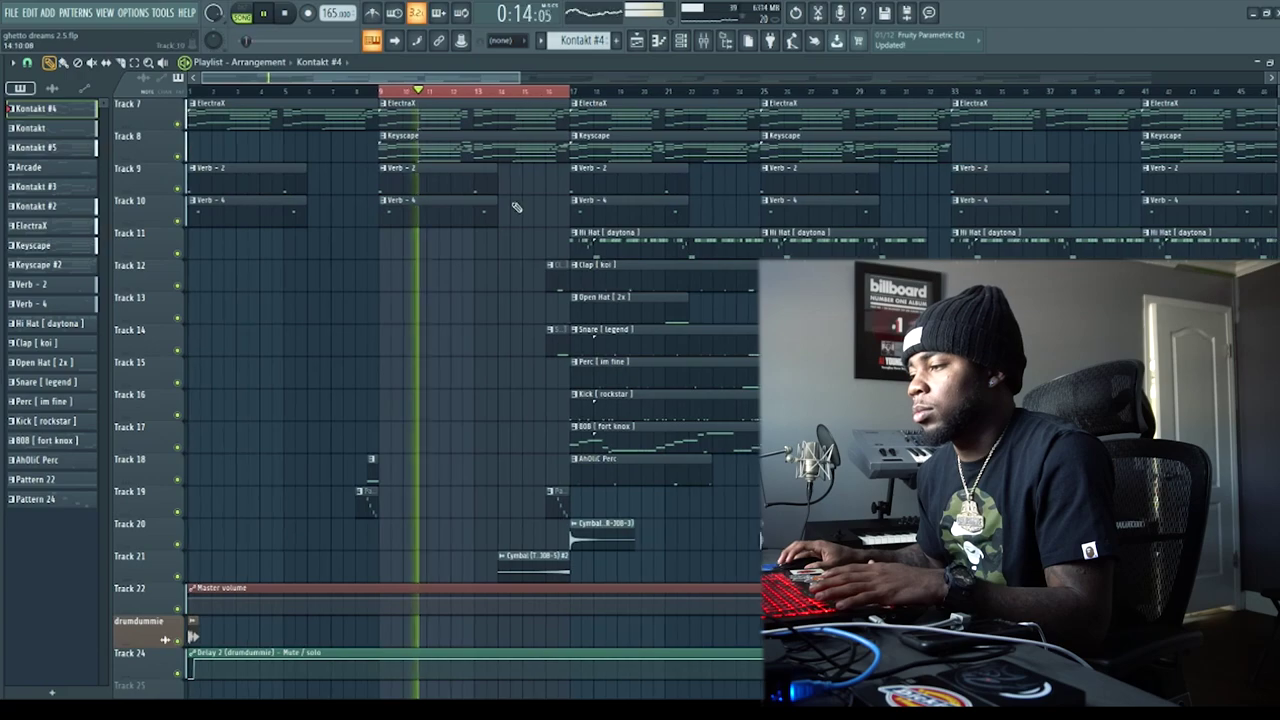
pyautogui.scroll(6, 515, 206)
# Step: Clear the current playback range, stop playback, and select bars 17 through 32 across the playlist with the Select tool
pyautogui.click(135, 63)
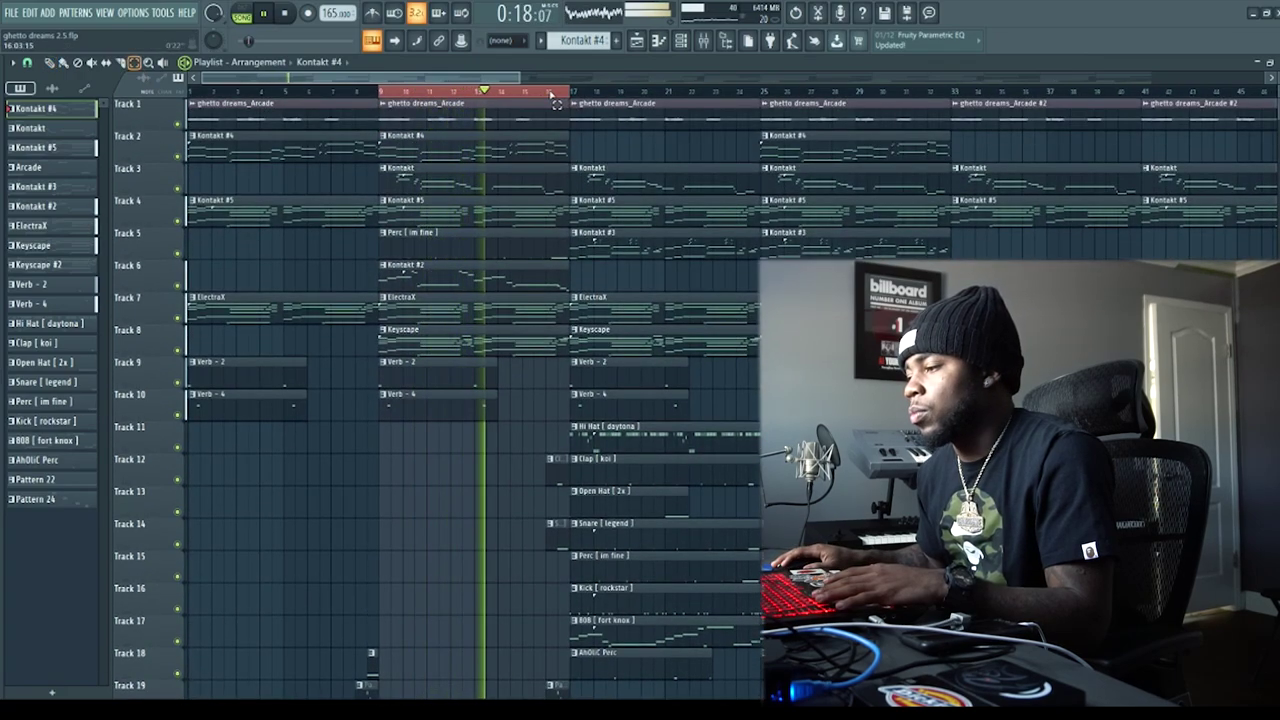
pyautogui.scroll(-3, 632, 297)
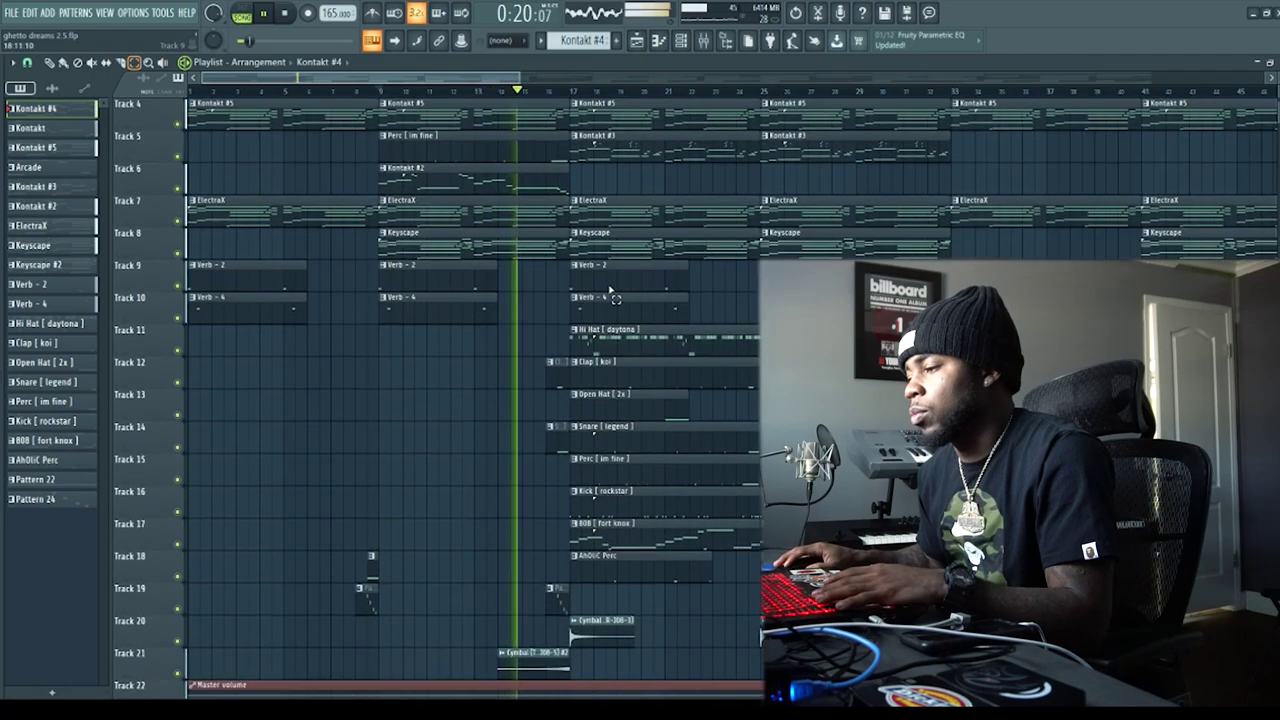
pyautogui.press('space')
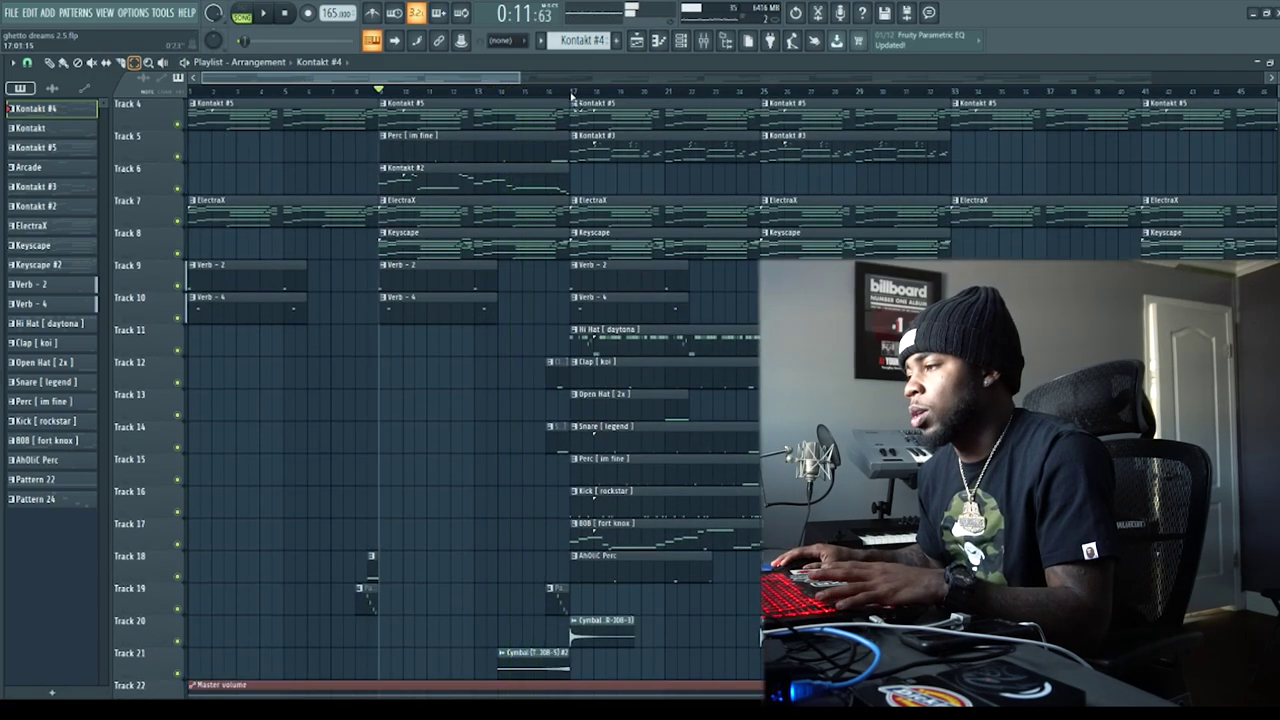
pyautogui.moveTo(572, 93); pyautogui.dragTo(940, 148)
# Step: Mute the melody layers on Tracks 1 through 8, leaving the Verb and drum tracks active
pyautogui.click(177, 221)
pyautogui.click(177, 188)
pyautogui.click(178, 156)
pyautogui.click(177, 124)
pyautogui.scroll(3, 182, 132)
pyautogui.click(177, 188)
pyautogui.click(177, 156)
pyautogui.click(177, 350)
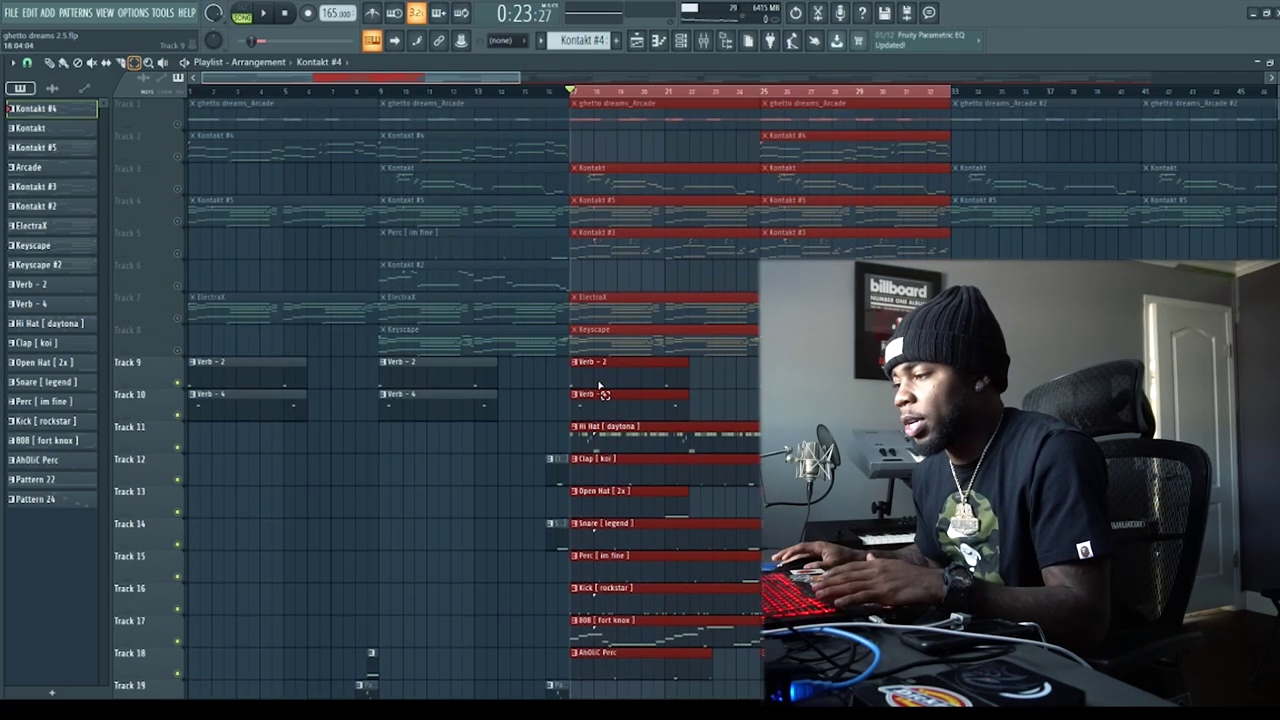
# Step: Examine the Hi Hat [ daytona ] notes and velocities in the piano roll, play the selected range, and return to the playlist
pyautogui.scroll(-4, 180, 355)
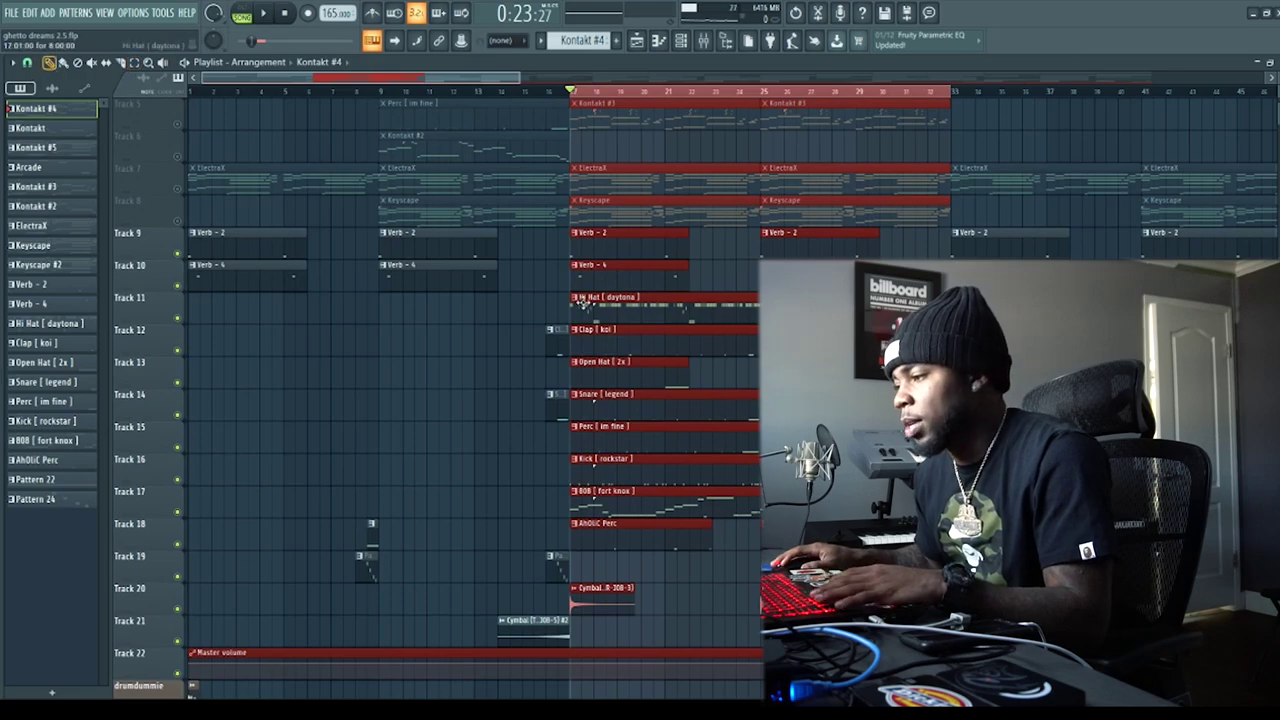
pyautogui.doubleClick(620, 319)
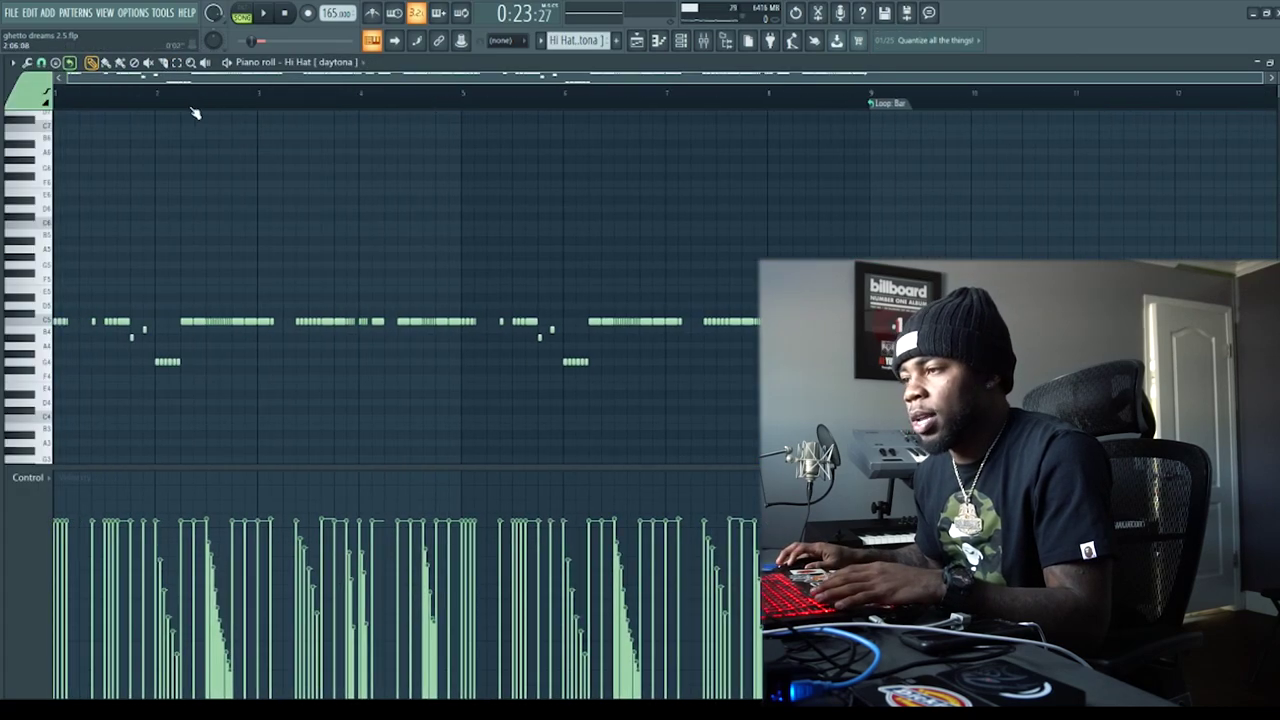
pyautogui.moveTo(184, 79); pyautogui.dragTo(36, 92)
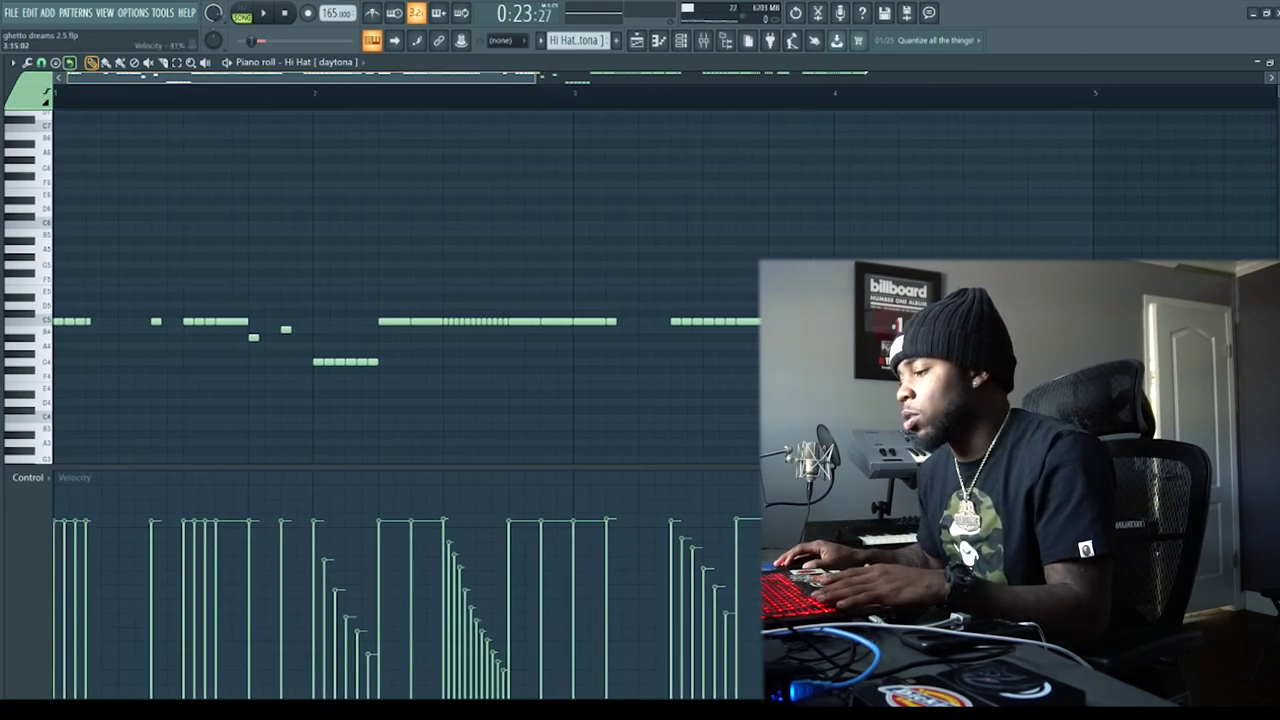
pyautogui.moveTo(452, 80); pyautogui.dragTo(203, 191)
pyautogui.scroll(-3, 513, 96)
pyautogui.press('space')
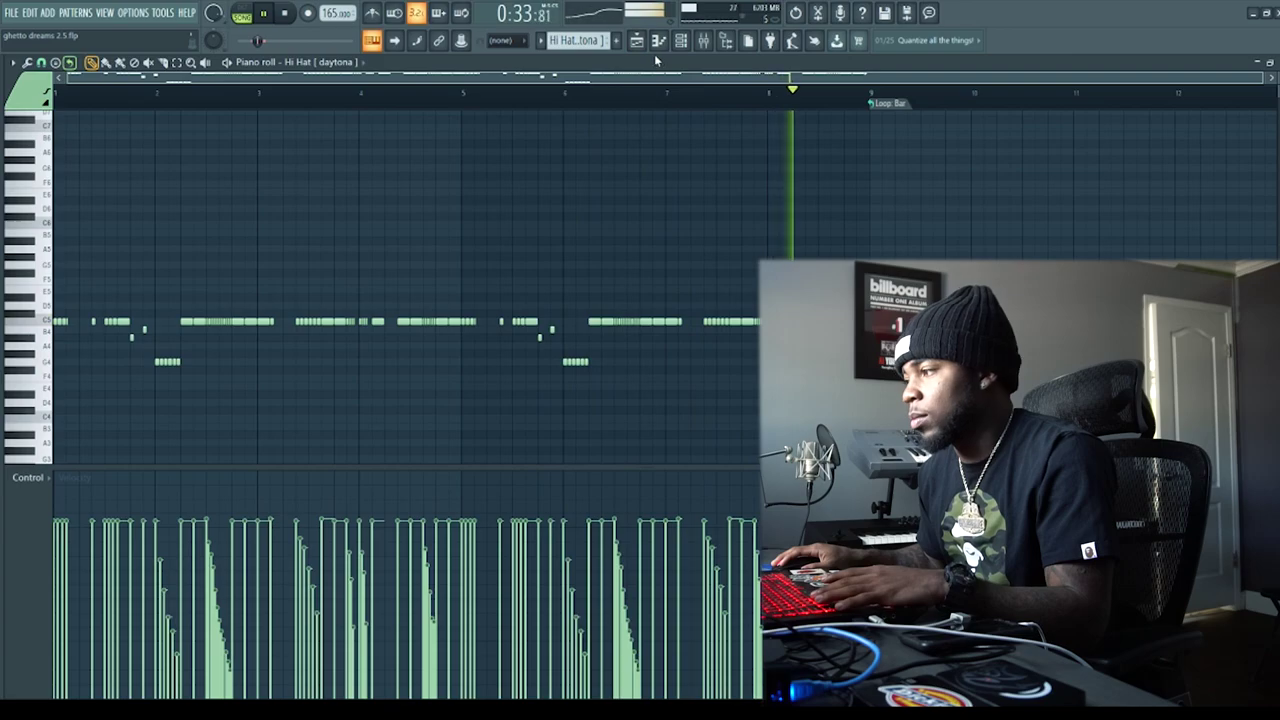
pyautogui.press('F5')
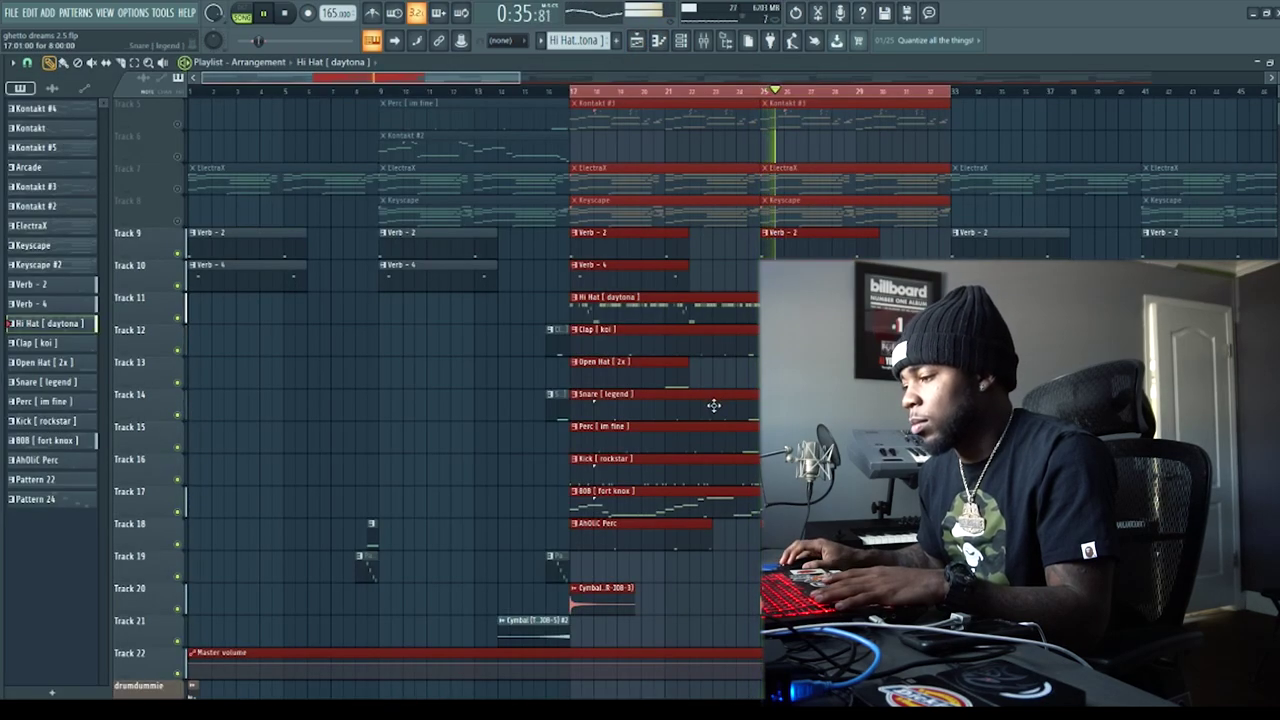
# Step: Examine the 808 [ fort knox ] notes in the piano roll, restart playback, and return to the playlist
pyautogui.scroll(-2, 700, 415)
pyautogui.doubleClick(686, 427)
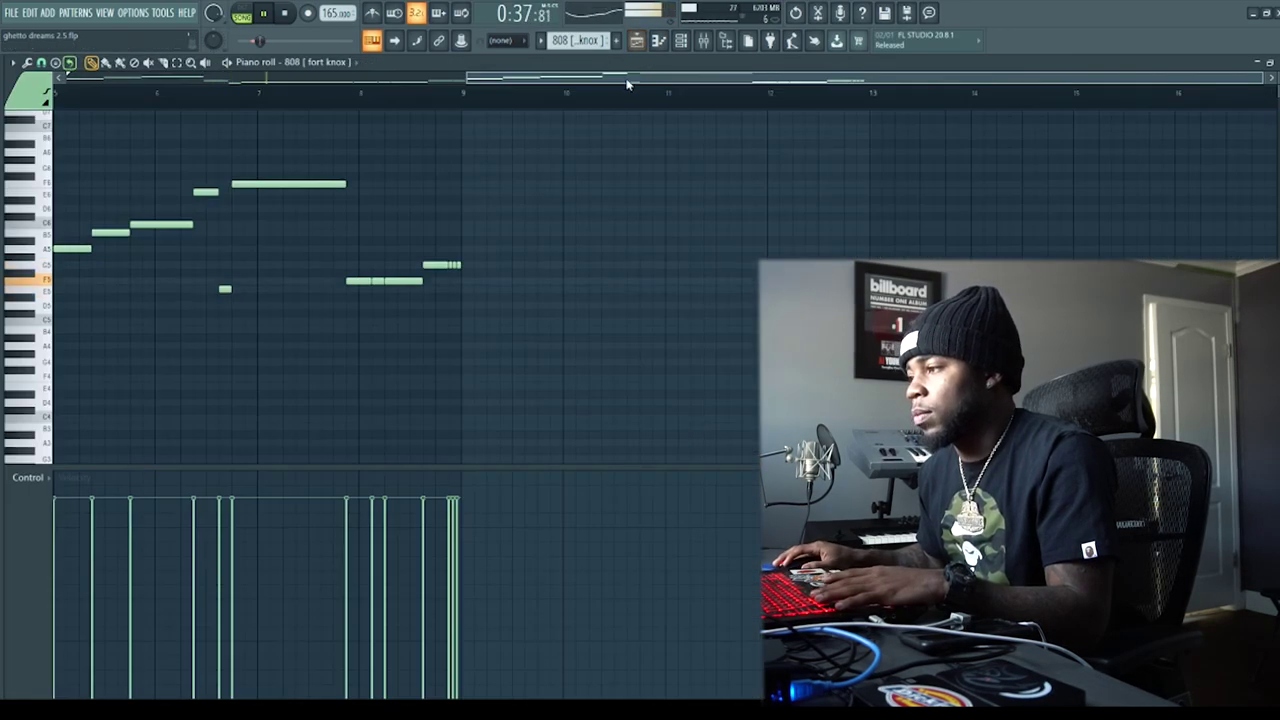
pyautogui.press('space')
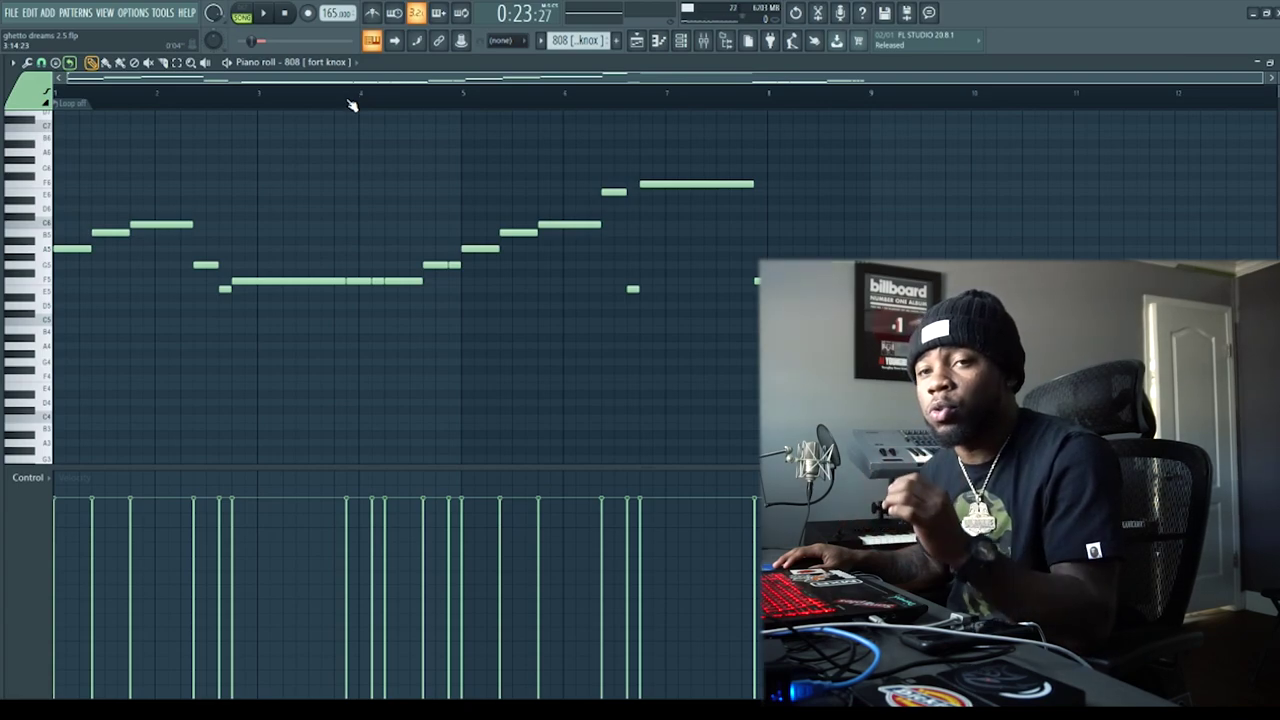
pyautogui.press('space')
pyautogui.click(637, 42)
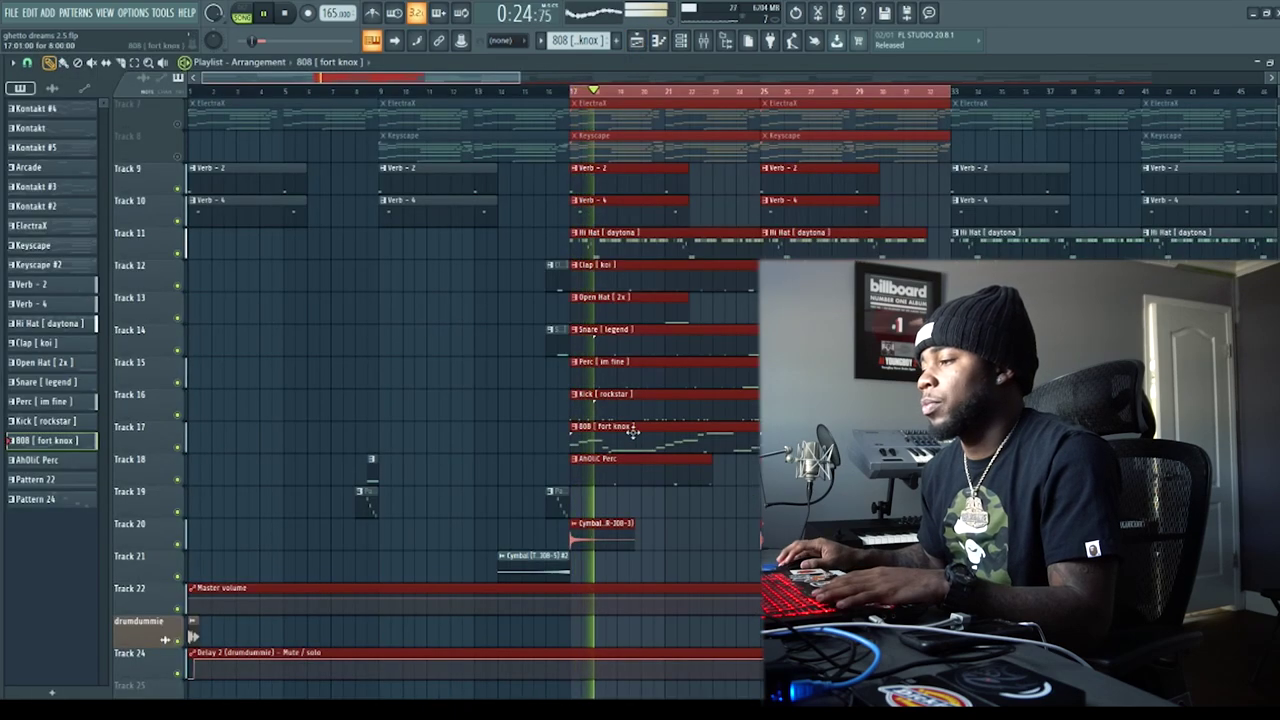
# Step: Examine the Snare [ legend ] notes in the piano roll during playback and return to the playlist
pyautogui.scroll(3, 632, 433)
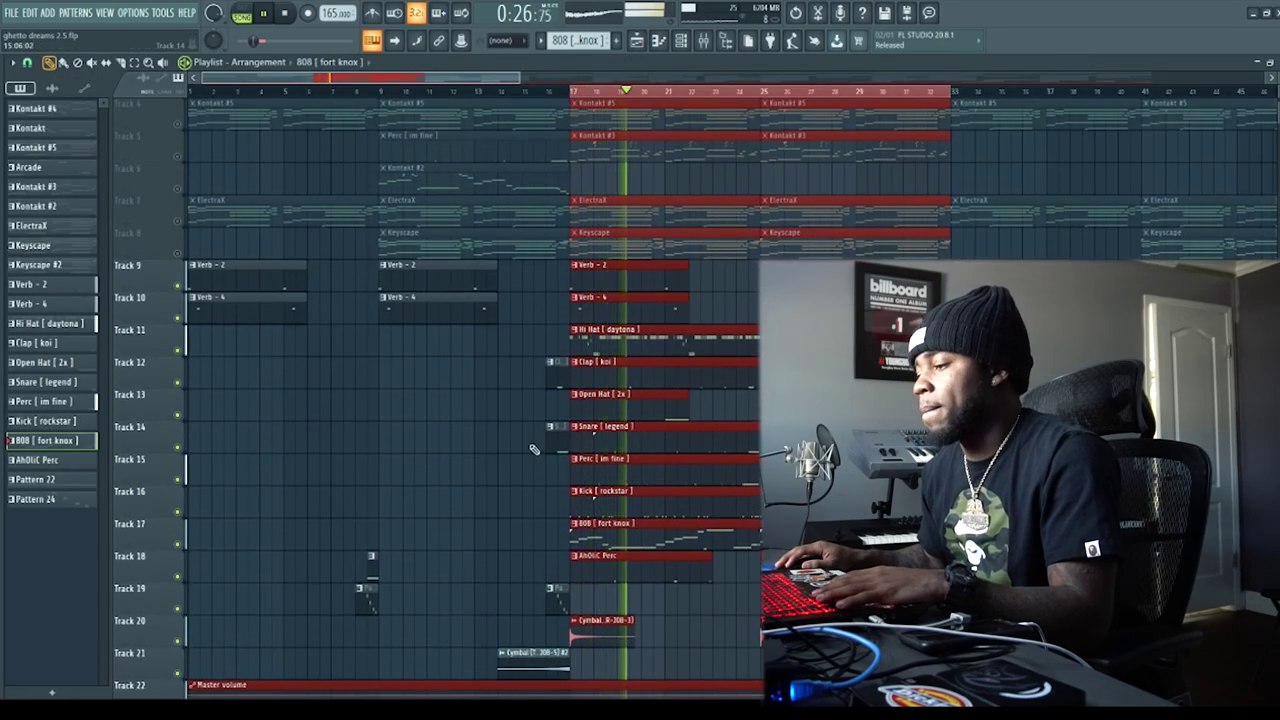
pyautogui.doubleClick(615, 427)
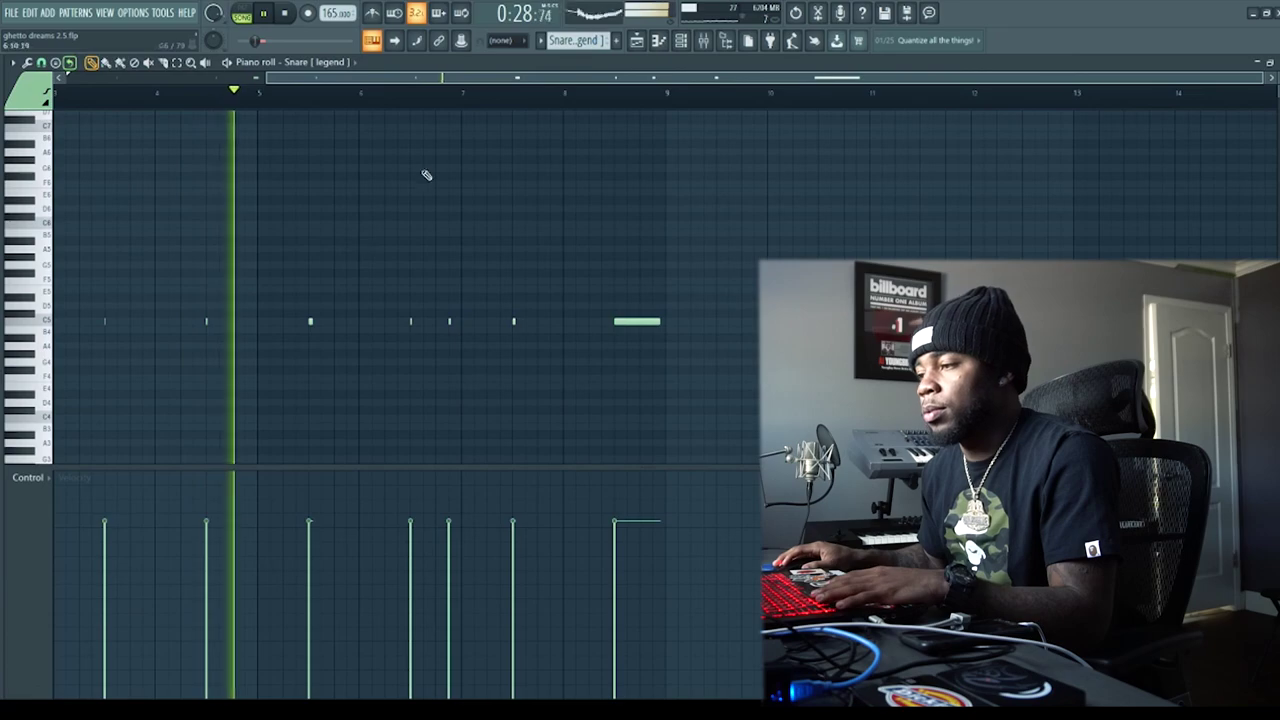
pyautogui.scroll(2, 479, 80)
pyautogui.scroll(-1, 510, 117)
pyautogui.scroll(1, 563, 217)
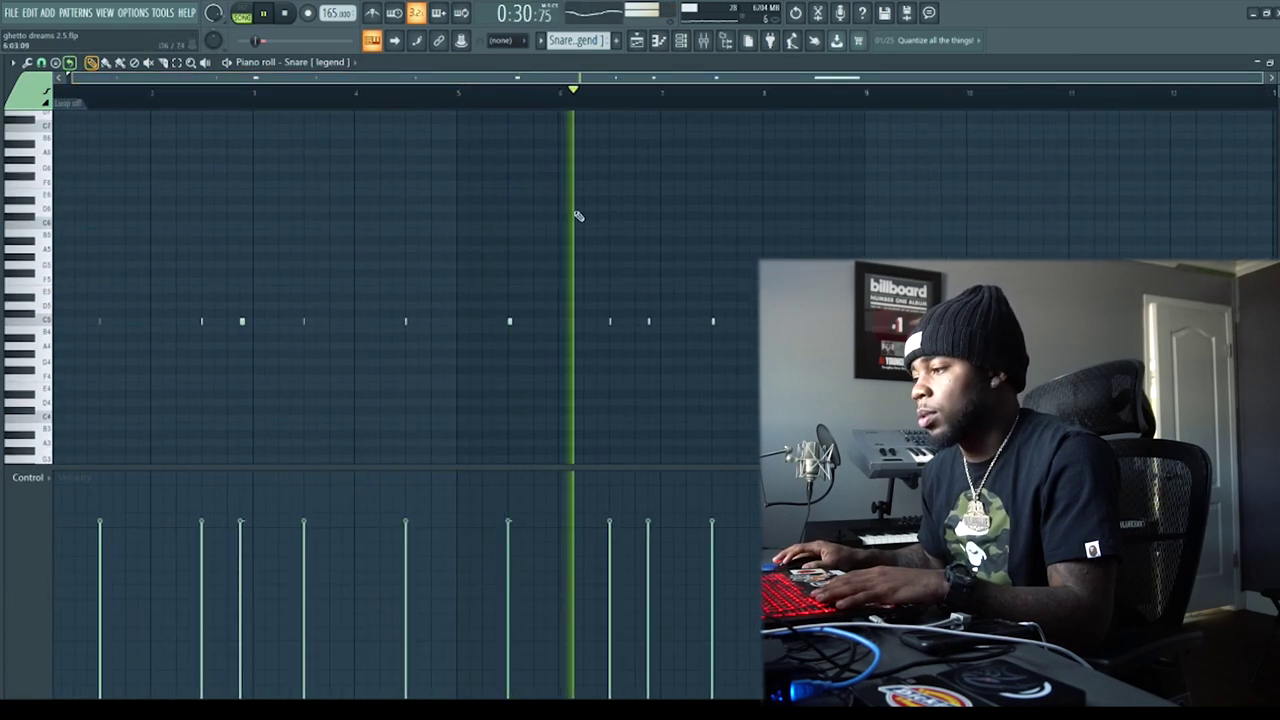
pyautogui.click(638, 41)
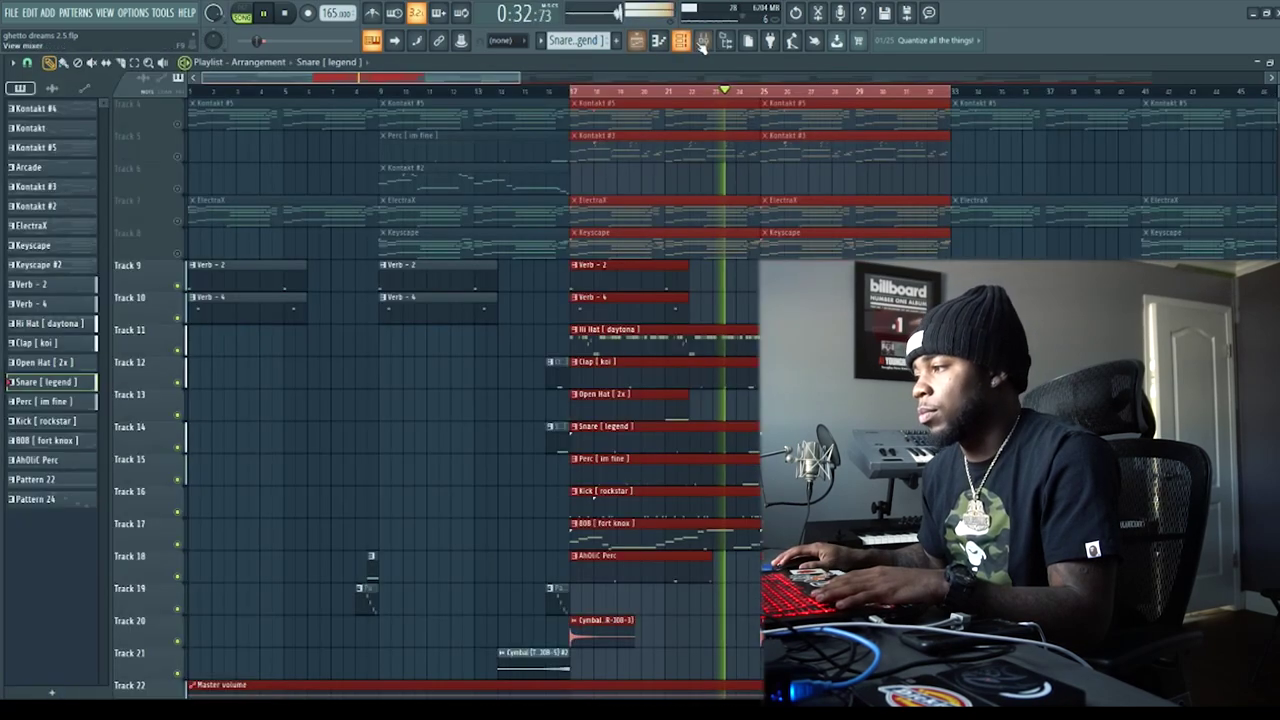
# Step: Inspect the hi-hat, snare, 808 and Master tracks in the mixer, stopping playback, and close the mixer
pyautogui.click(703, 41)
pyautogui.click(471, 373)
pyautogui.click(560, 367)
pyautogui.click(649, 367)
pyautogui.press('space')
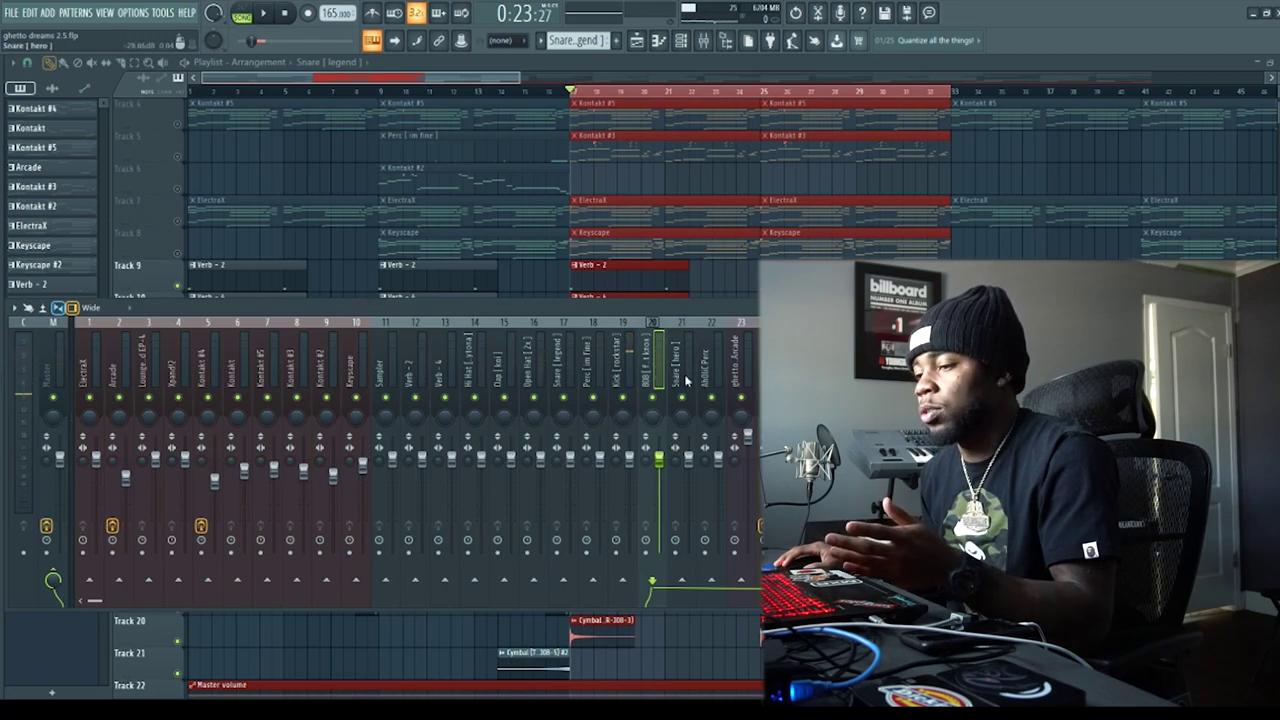
pyautogui.click(65, 362)
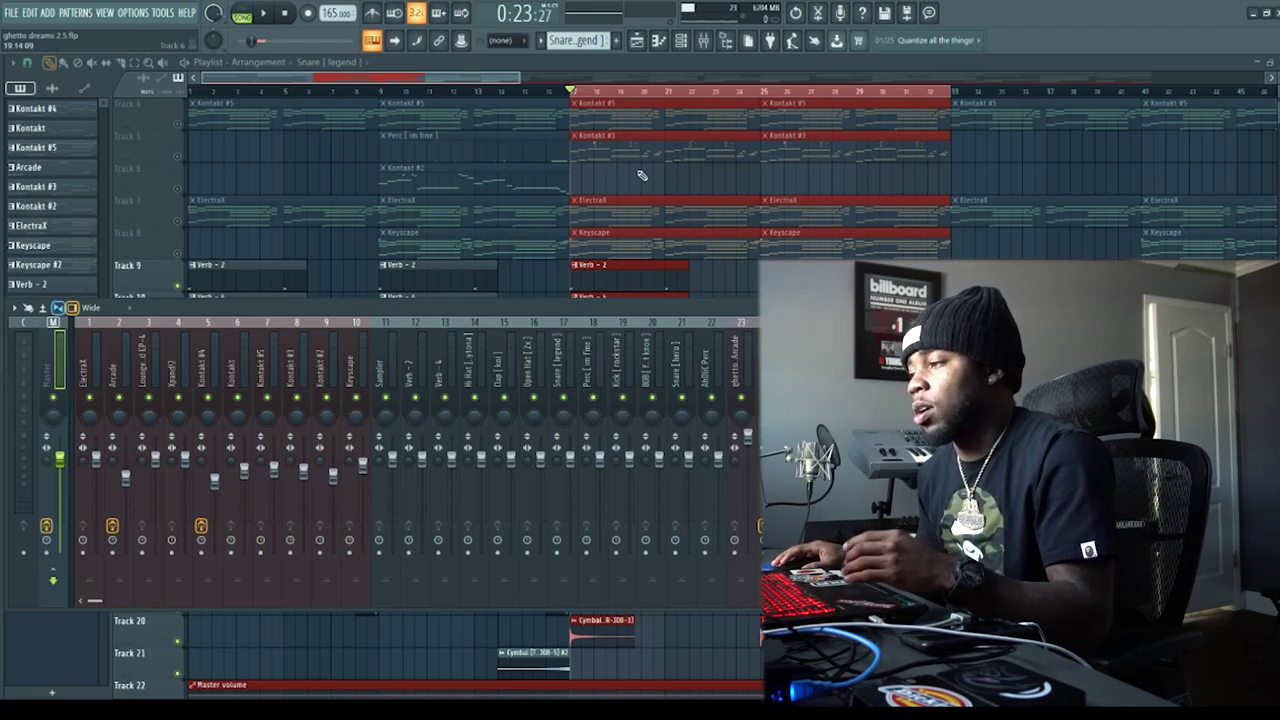
pyautogui.press('F9')
# Step: Unmute all playlist tracks, play the full arrangement from bar 17, and clear the playback range
pyautogui.scroll(3, 590, 180)
pyautogui.click(182, 126)
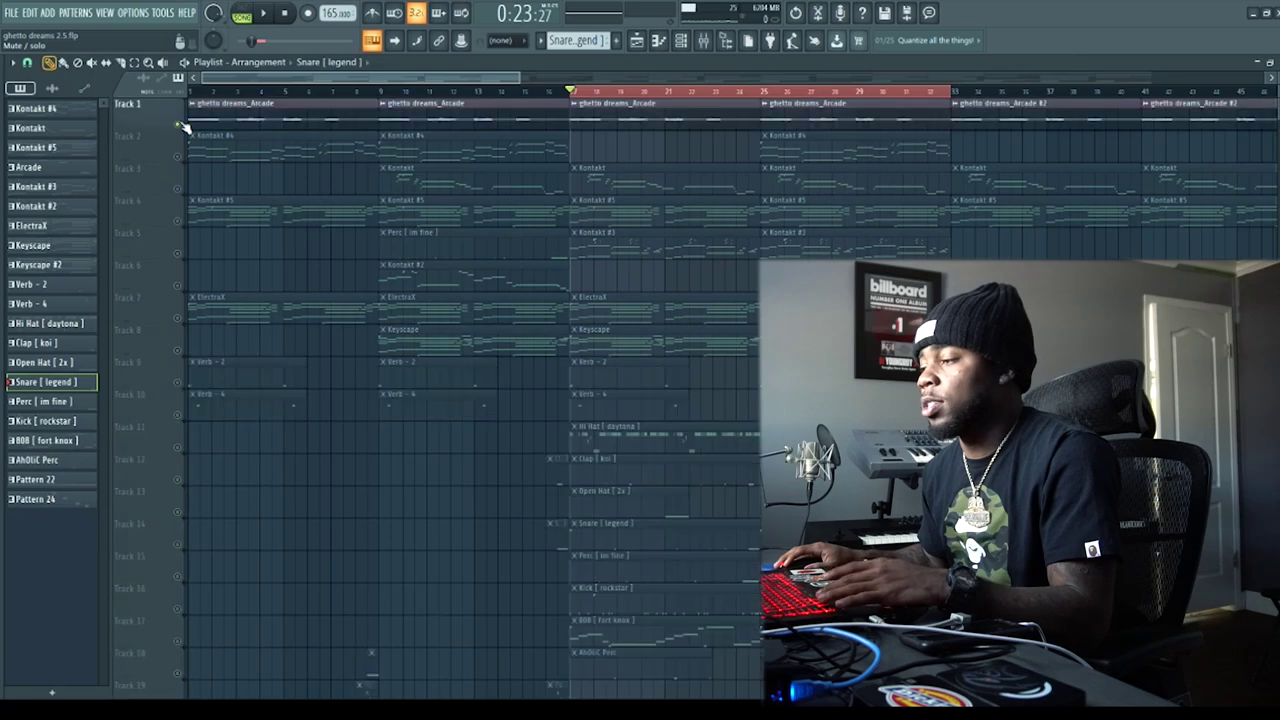
pyautogui.press('space')
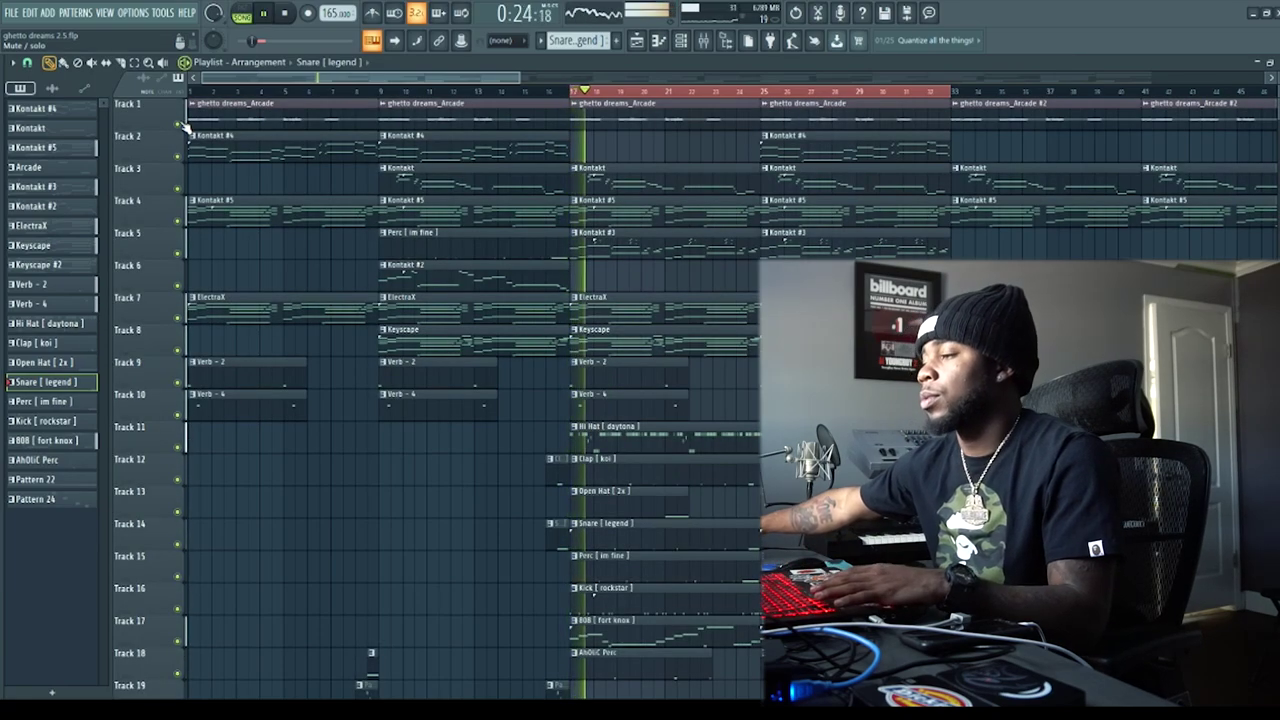
pyautogui.click(134, 63)
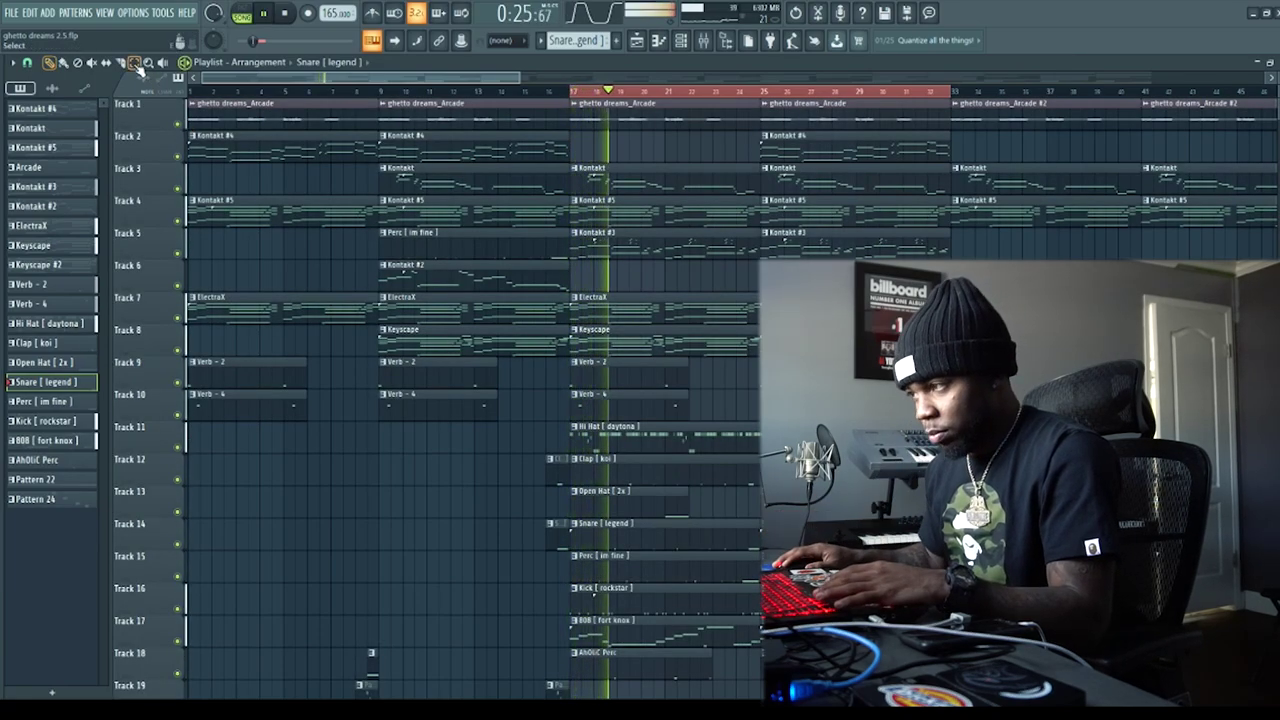
pyautogui.rightClick(655, 94)
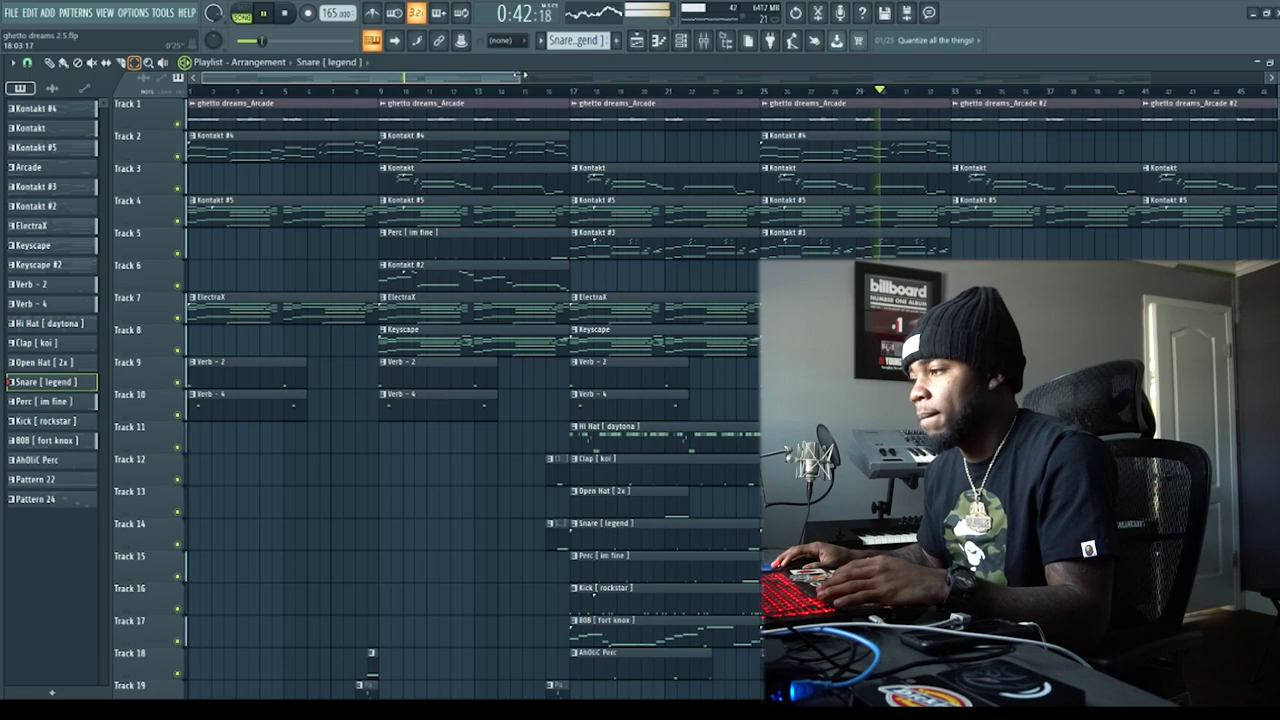
# Step: Show more bars of the arrangement and its lower tracks, switch to the Draw tool, and stop playback
pyautogui.moveTo(519, 78); pyautogui.dragTo(552, 78)
pyautogui.scroll(-4, 385, 270)
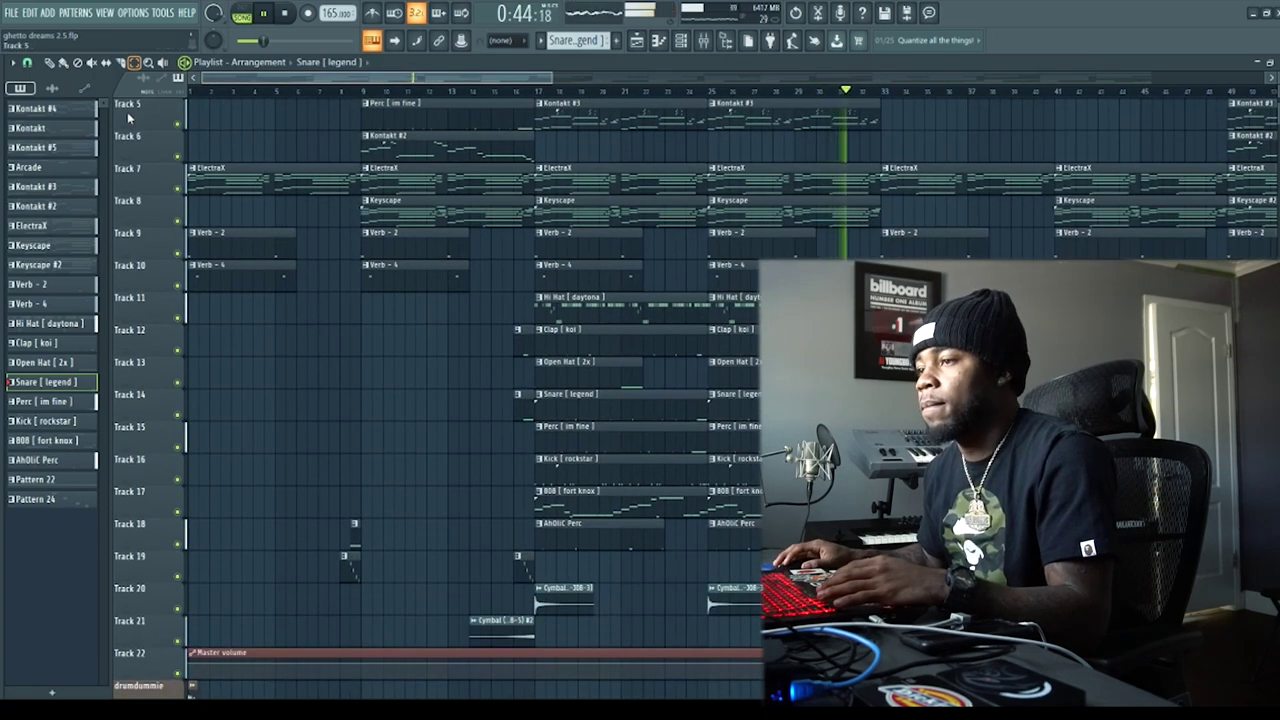
pyautogui.click(50, 63)
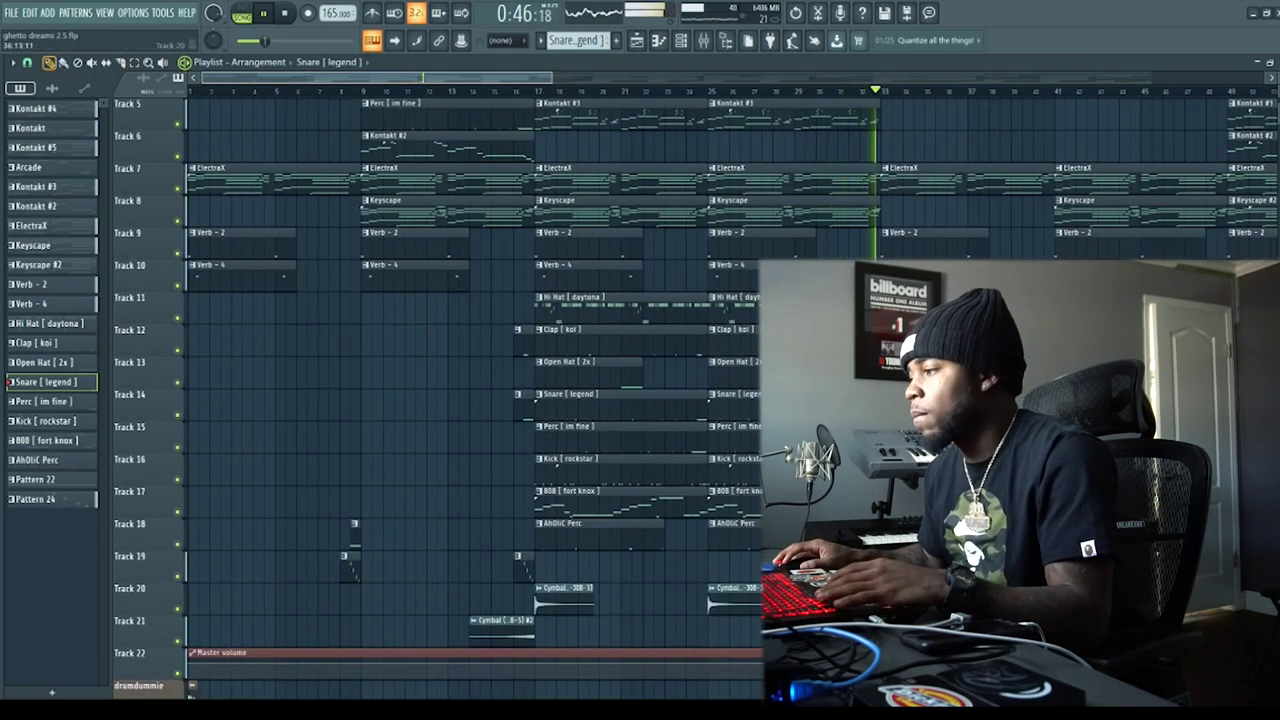
pyautogui.press('space')
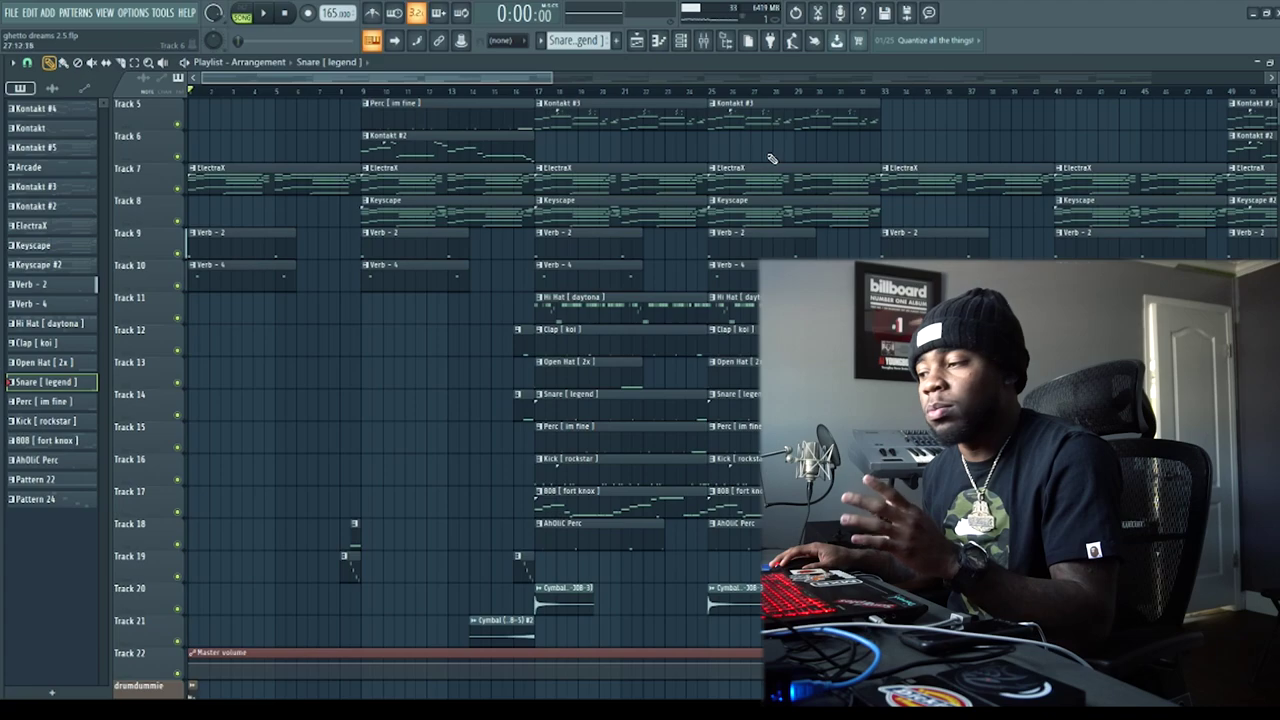
# Step: Place the playhead at bar 8 and examine the Pattern 24 clip's tom notes up close in the piano roll
pyautogui.click(342, 91)
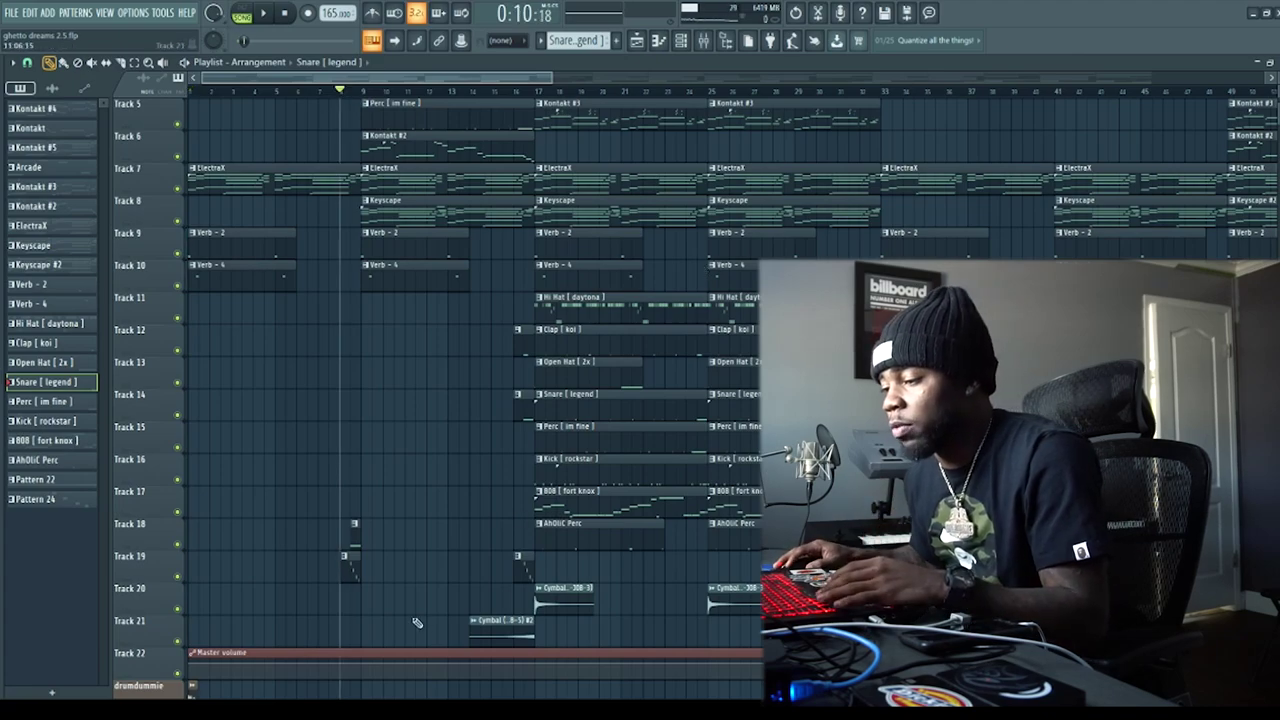
pyautogui.doubleClick(352, 561)
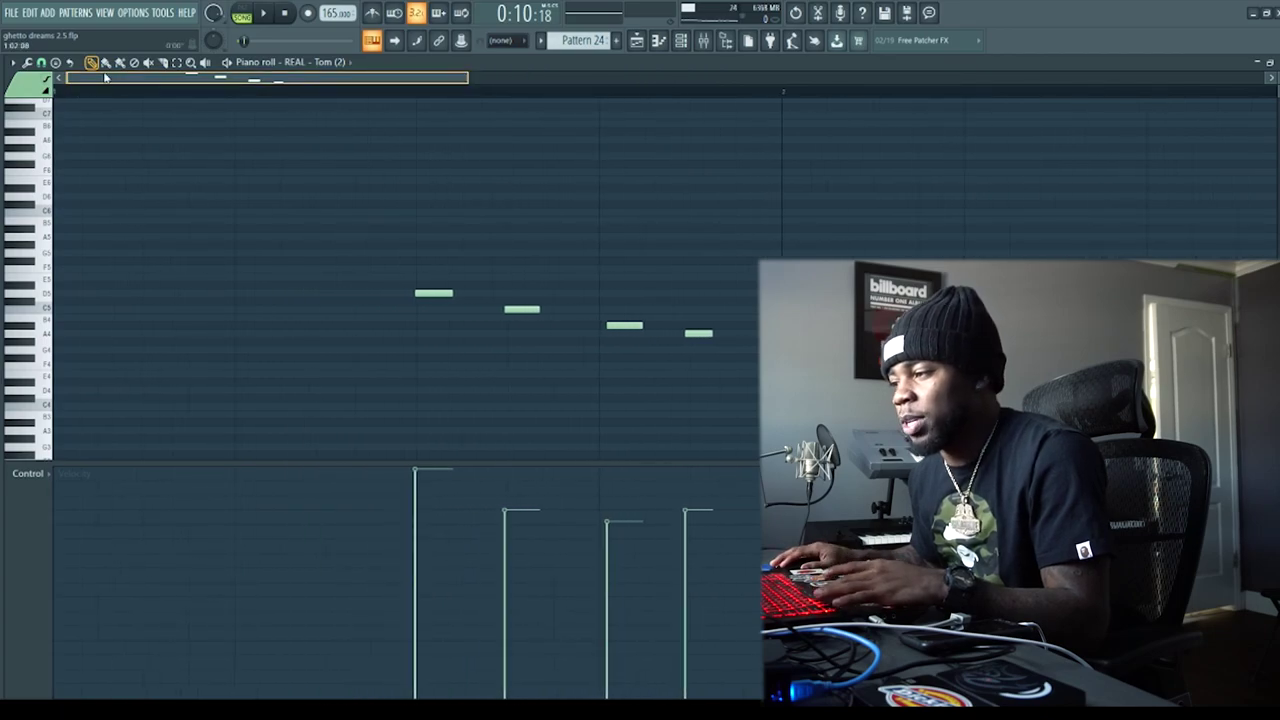
pyautogui.scroll(3, 435, 95)
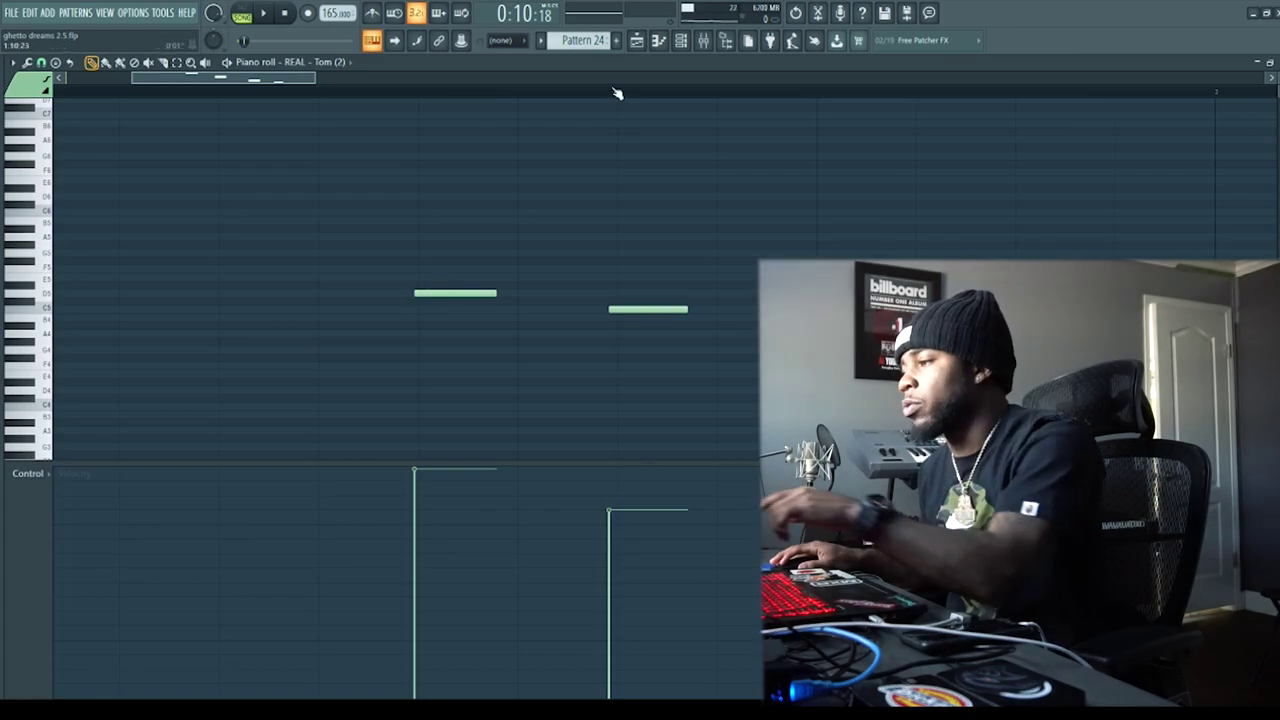
# Step: Audition the REAL - Tom (2) sample from its channel settings and inspect the FabFilter Pro-C compressor on its mixer track
pyautogui.click(703, 40)
pyautogui.click(683, 42)
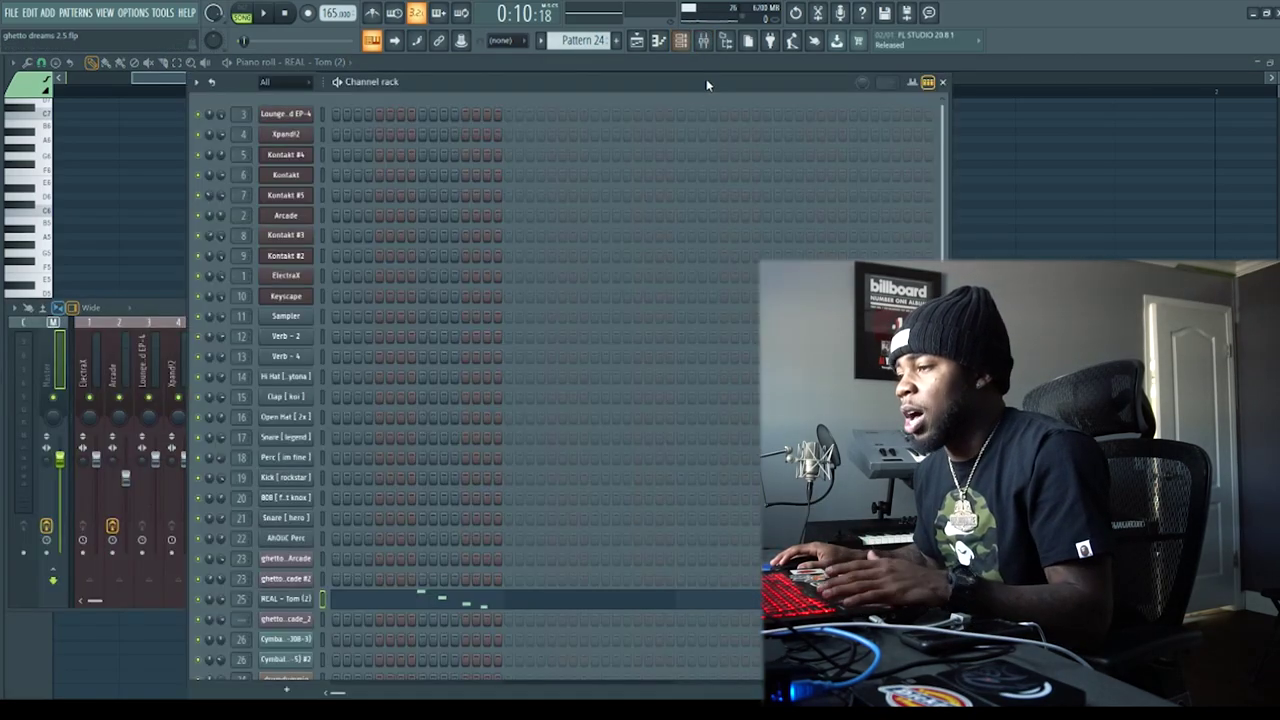
pyautogui.click(283, 598)
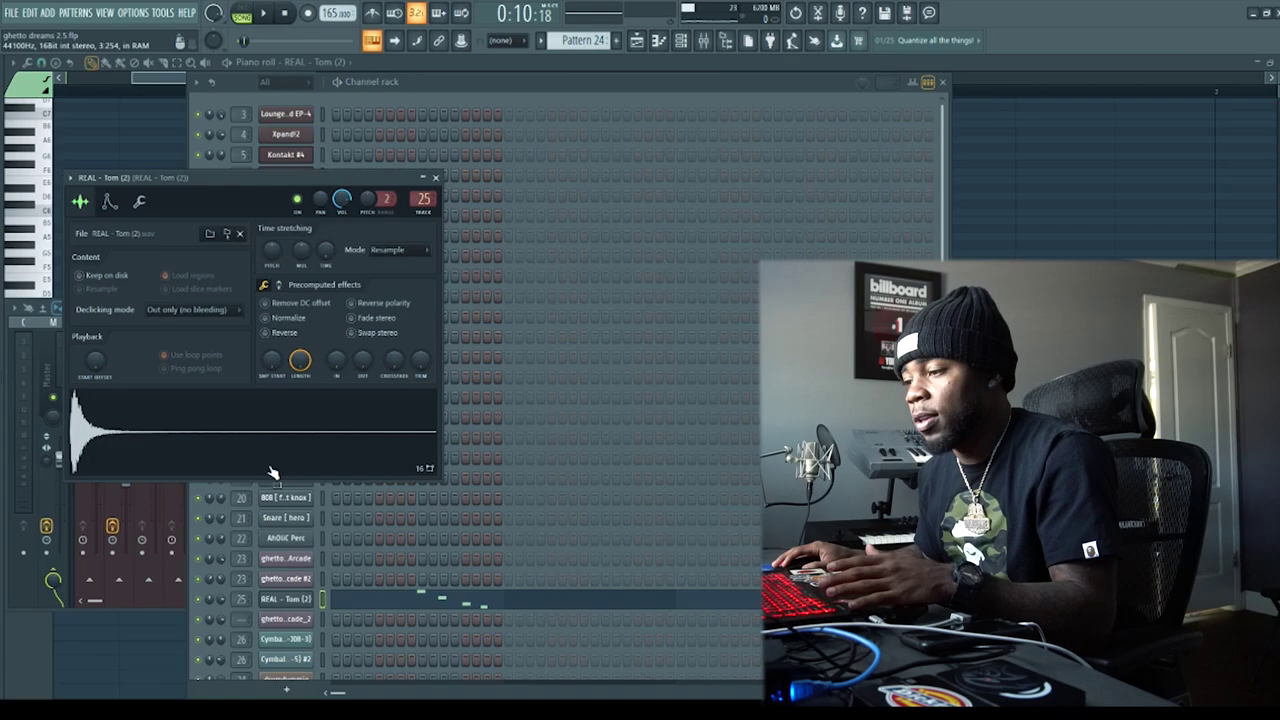
pyautogui.click(266, 434)
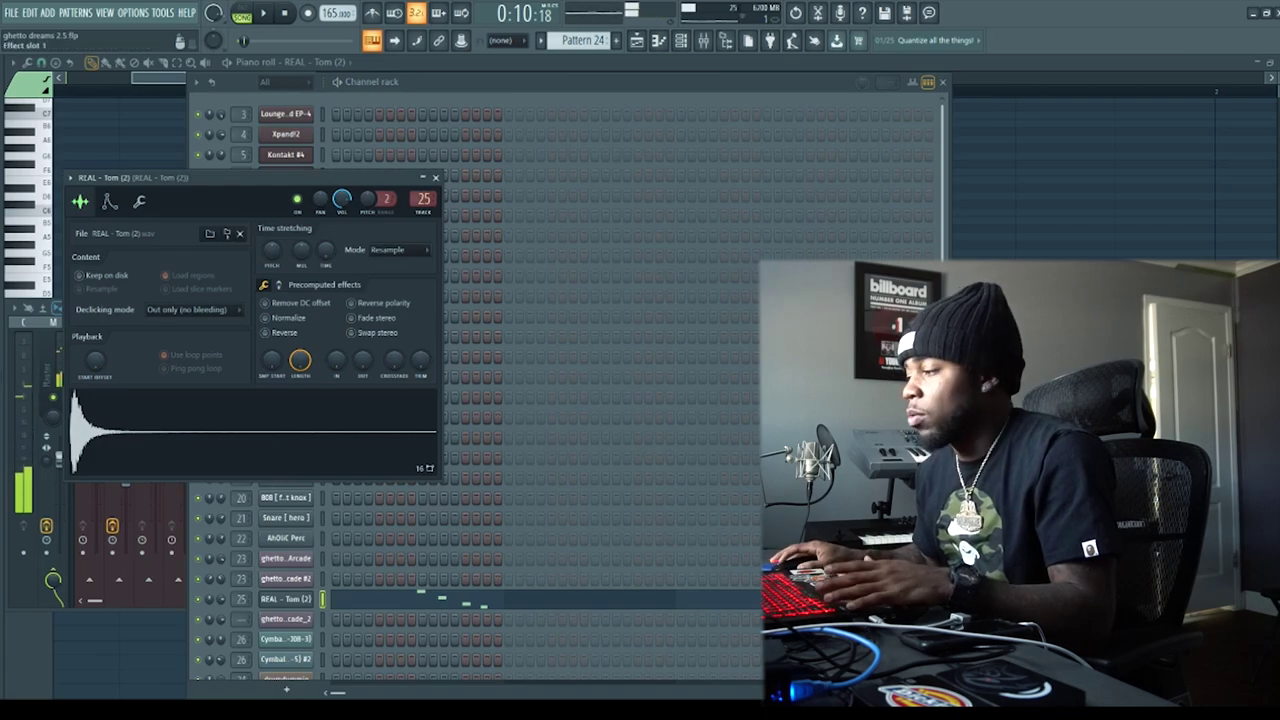
pyautogui.press('F9')
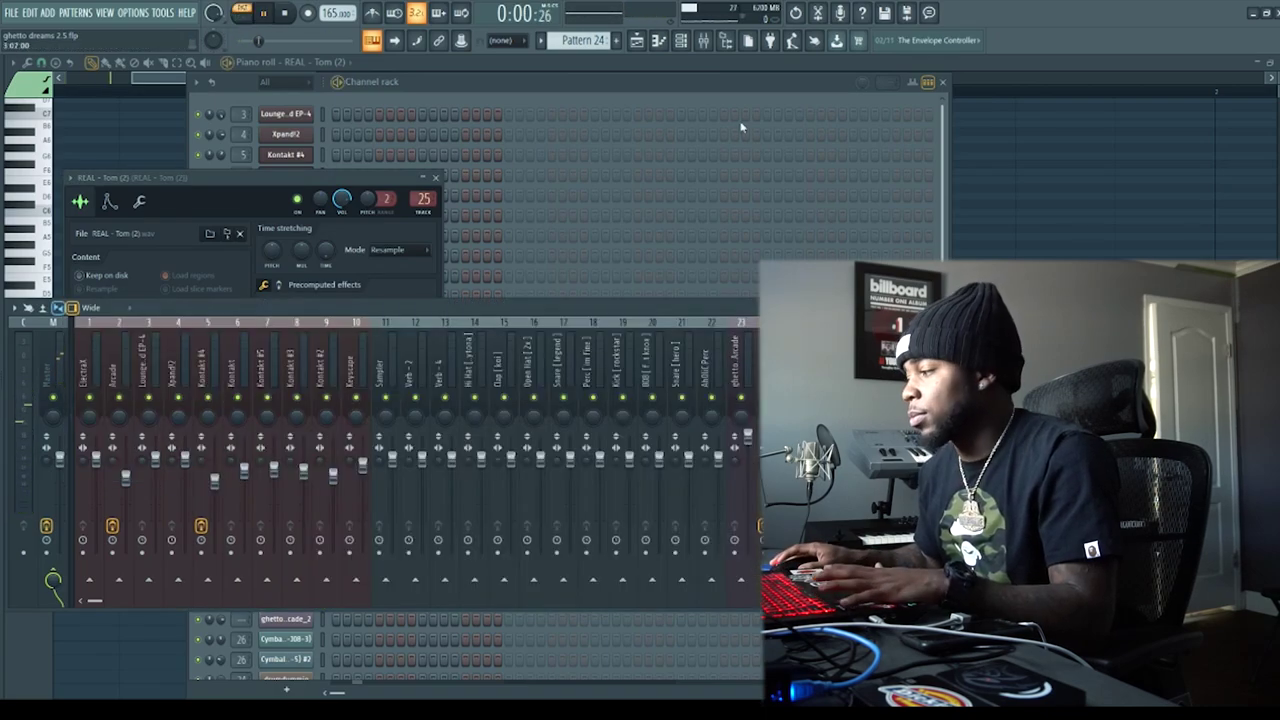
pyautogui.press('space')
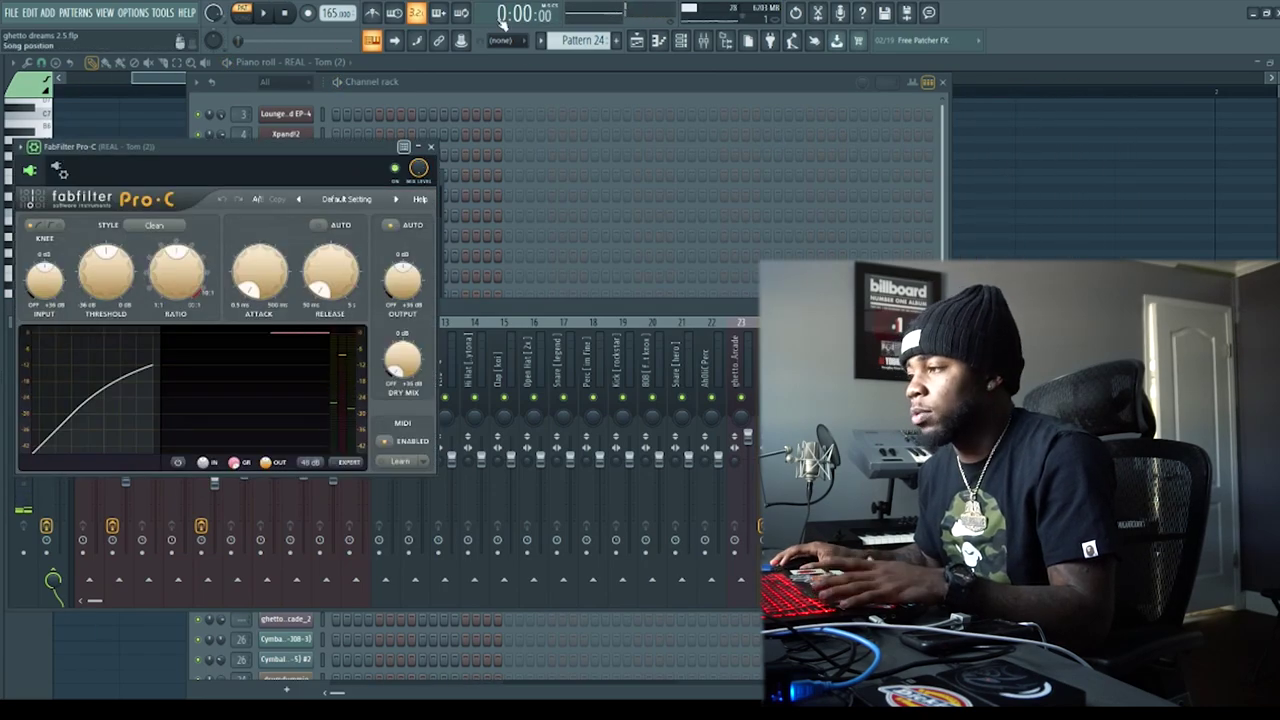
# Step: Return to the playlist and play the transitions at bar 8 and bar 16
pyautogui.click(638, 42)
pyautogui.click(507, 95)
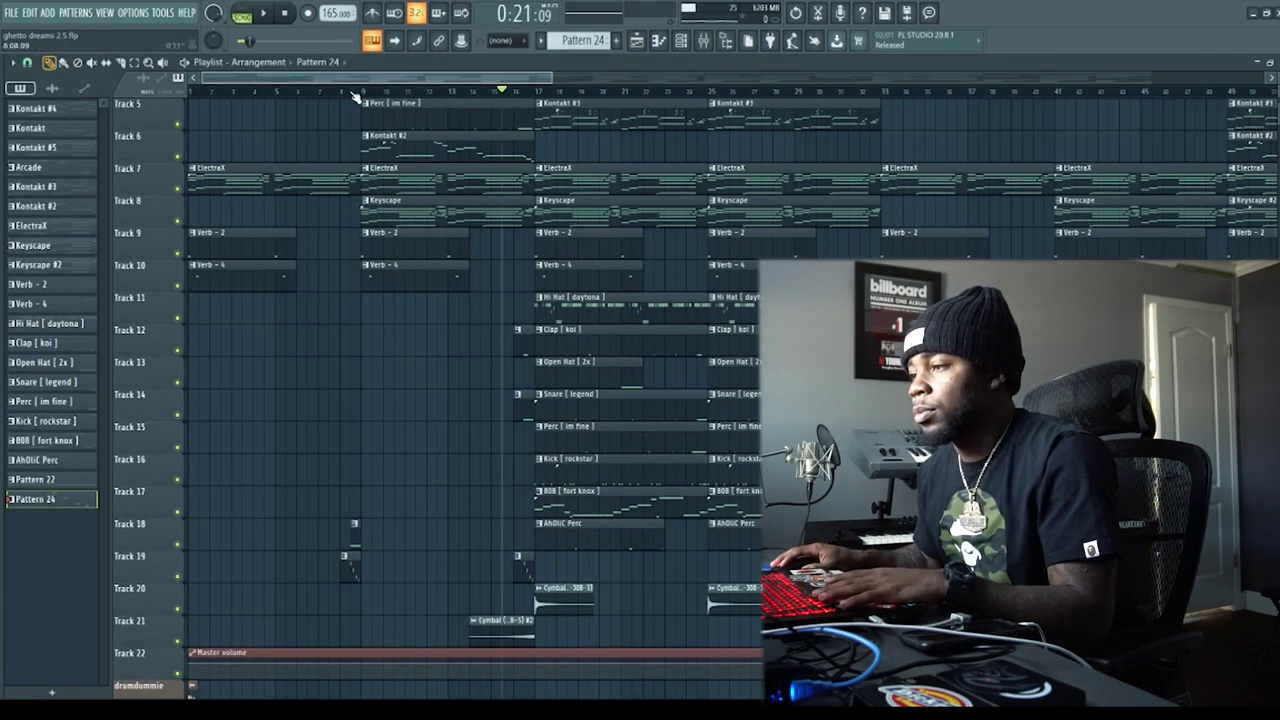
pyautogui.click(345, 93)
pyautogui.press('space')
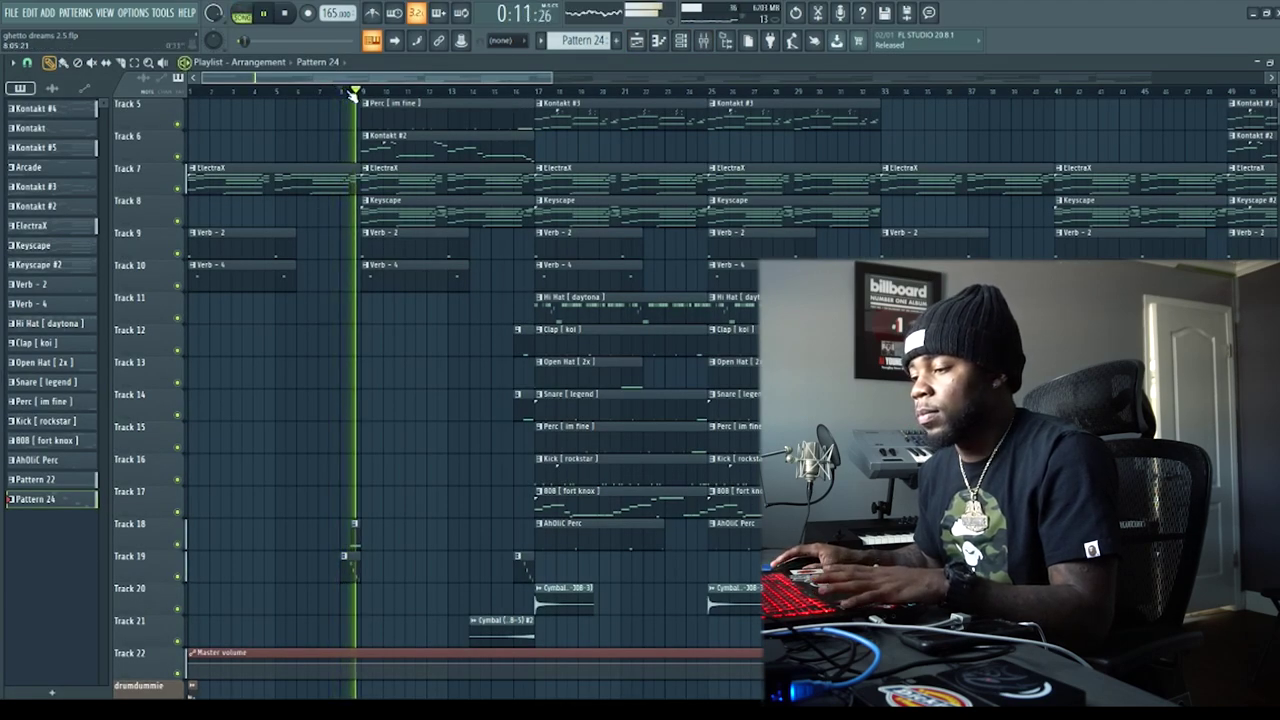
pyautogui.click(518, 92)
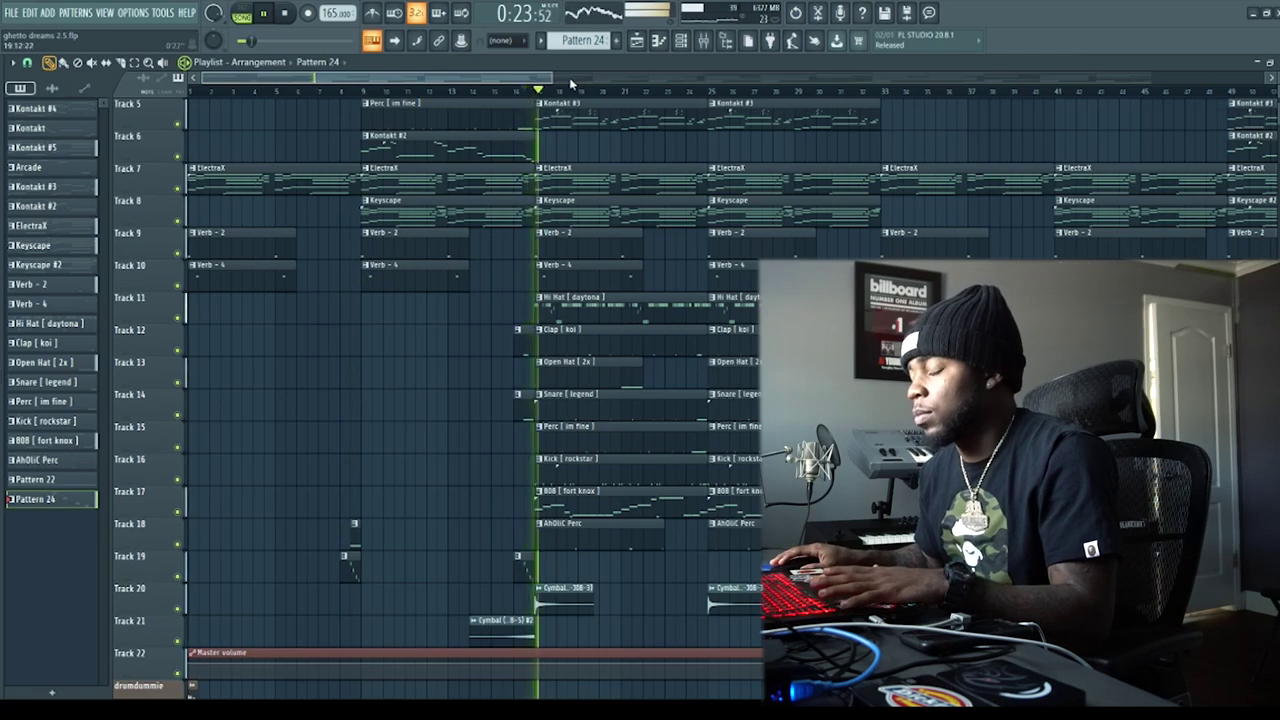
# Step: Fit the full length of the arrangement and all its tracks in the playlist view during playback
pyautogui.scroll(-6, 578, 92)
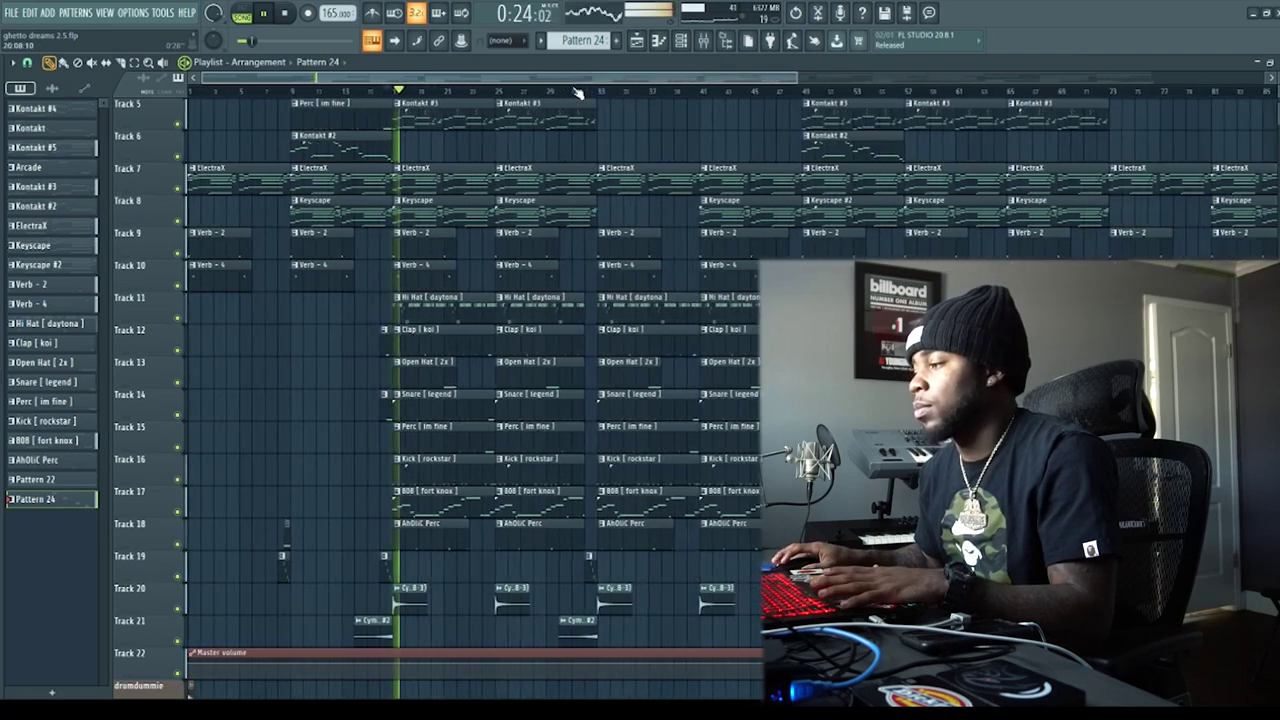
pyautogui.scroll(-1, 650, 135)
pyautogui.scroll(4, 650, 135)
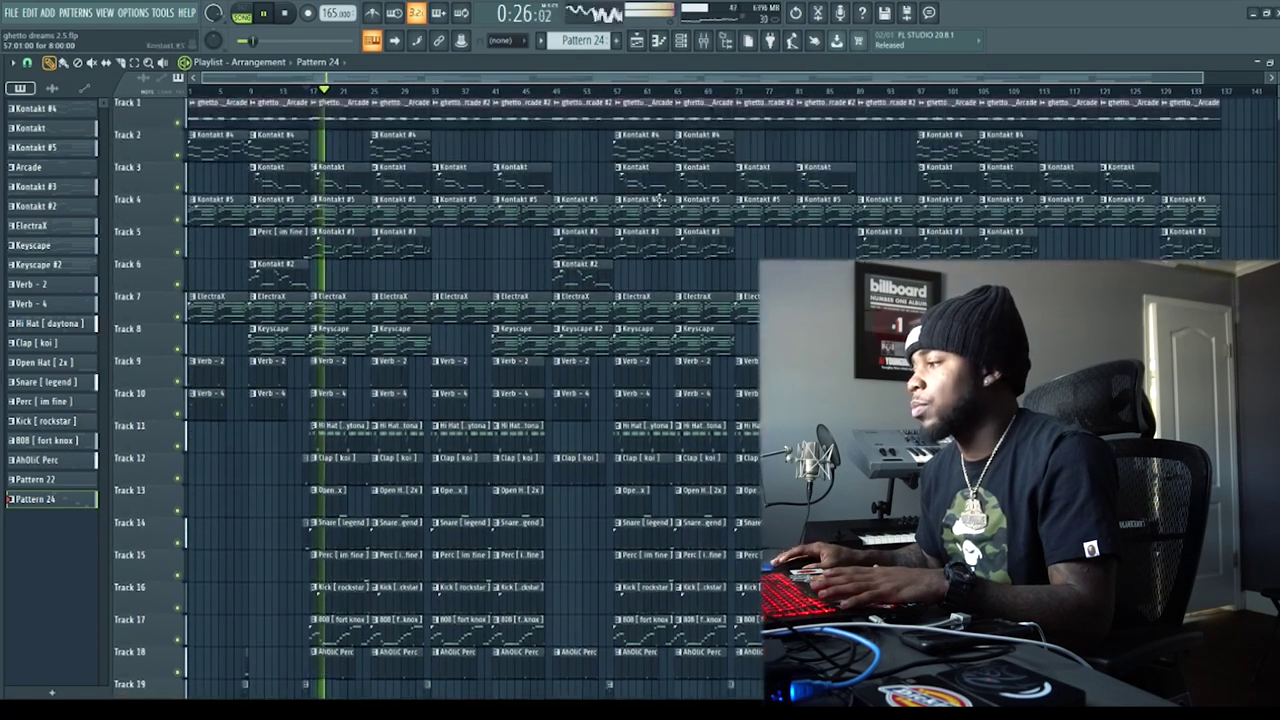
pyautogui.moveTo(1271, 92); pyautogui.dragTo(1271, 104)
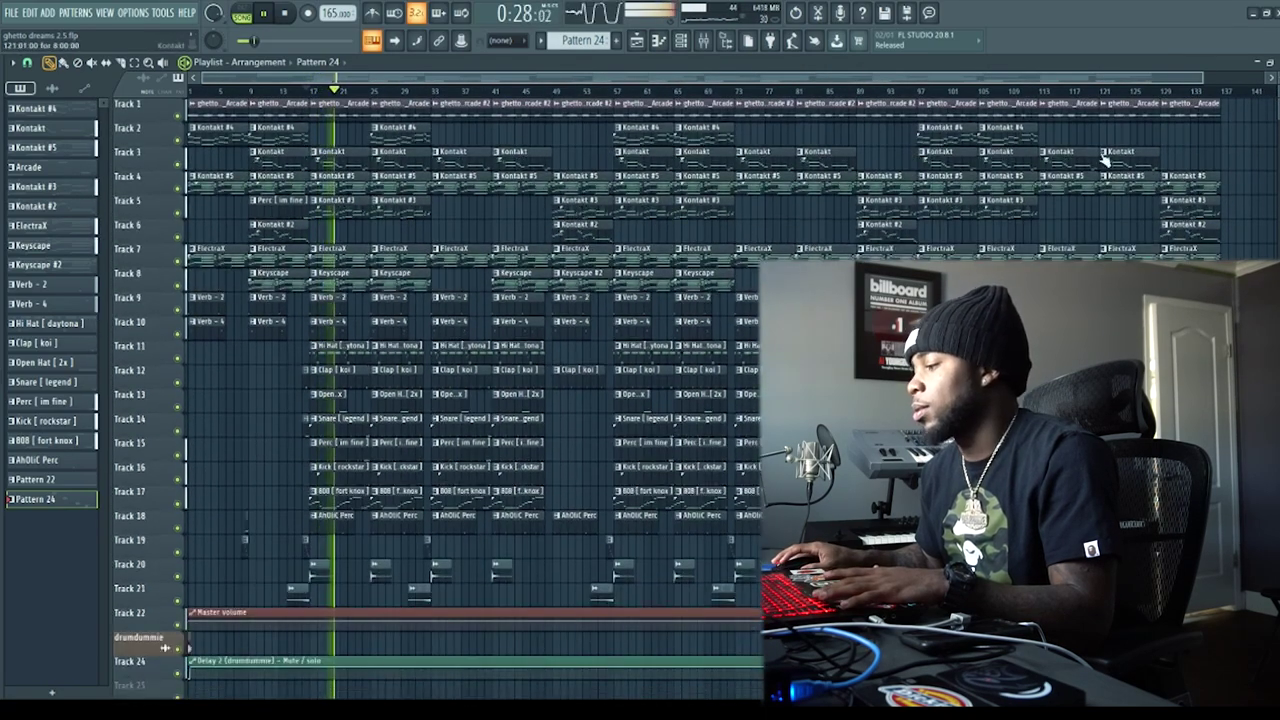